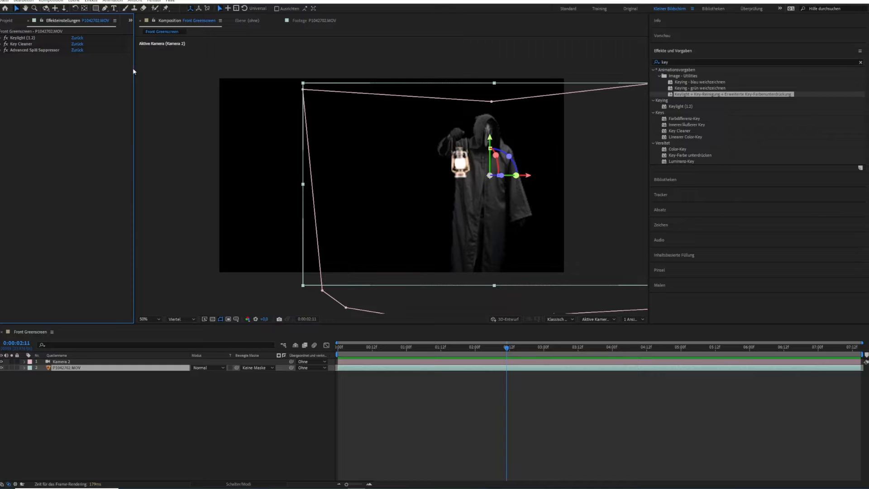
# Step: Place the BG Render sequence in the Front Greenscreen composition as the layer beneath the keyed P1042702.MOV footage
pyautogui.click(514, 361)
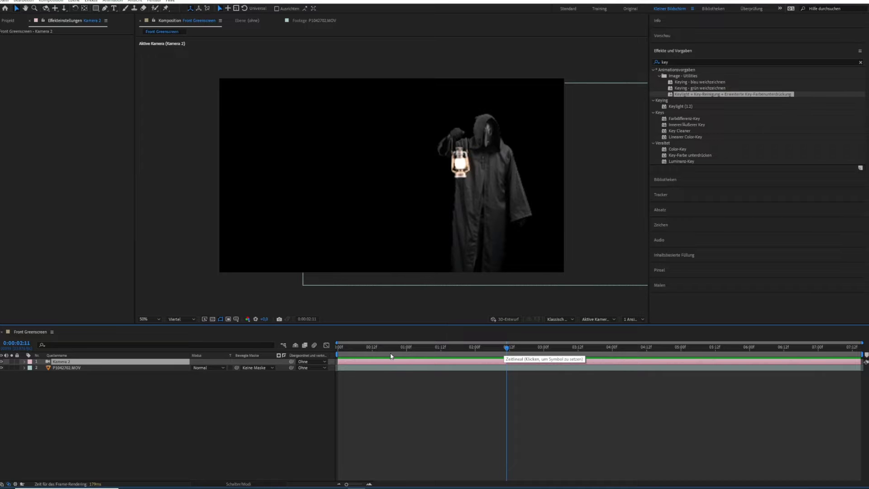
pyautogui.moveTo(509, 351); pyautogui.dragTo(388, 354)
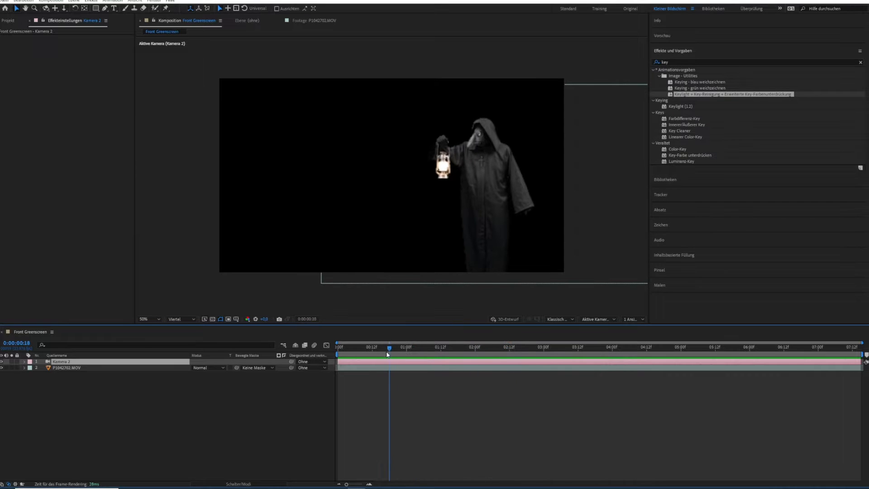
pyautogui.click(14, 20)
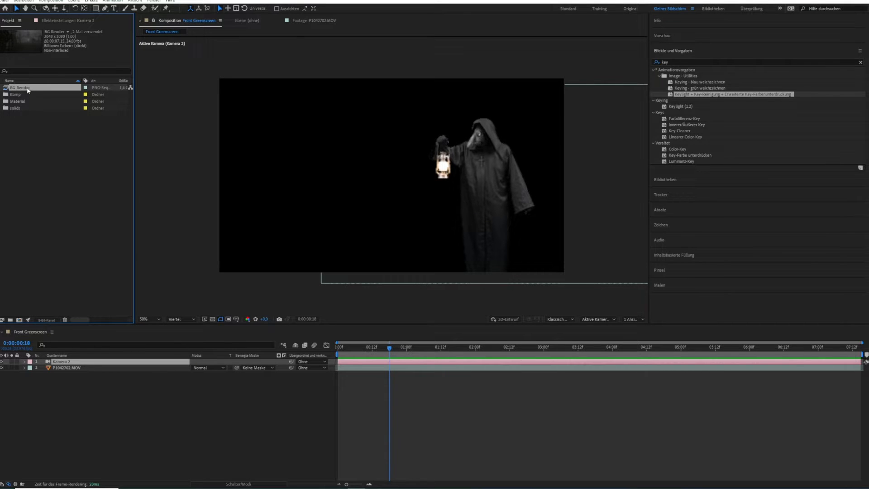
pyautogui.moveTo(128, 228); pyautogui.dragTo(88, 380)
pyautogui.click(393, 418)
# Step: Play and scrub through the composite to review the keyed figure against the rendered graveyard background
pyautogui.moveTo(390, 350); pyautogui.dragTo(359, 351)
pyautogui.press('space')
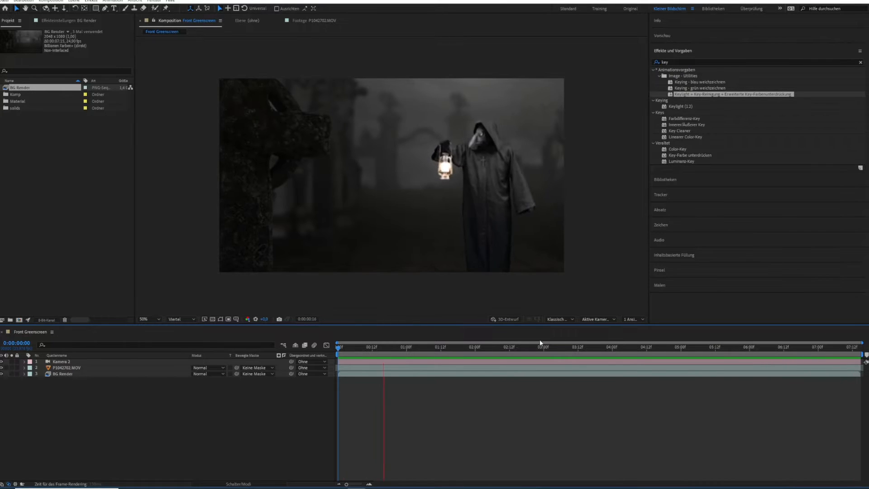
pyautogui.moveTo(511, 349); pyautogui.dragTo(706, 349)
pyautogui.press('space')
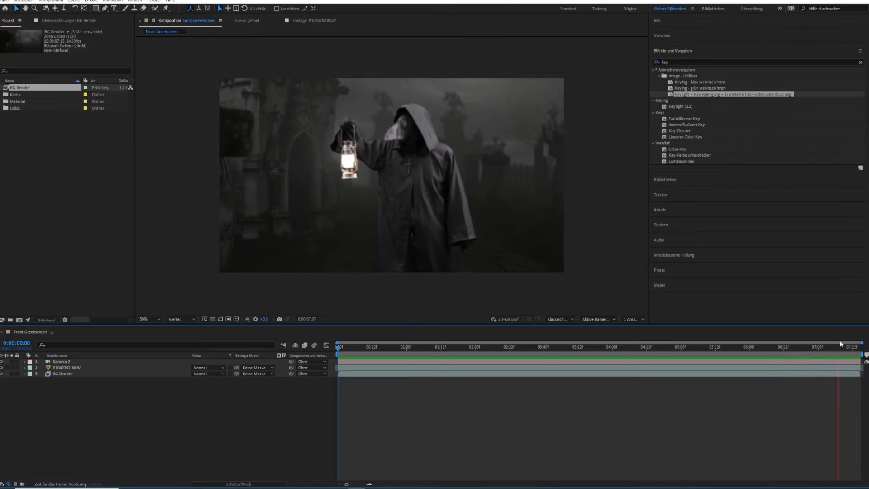
pyautogui.moveTo(856, 349); pyautogui.dragTo(707, 350)
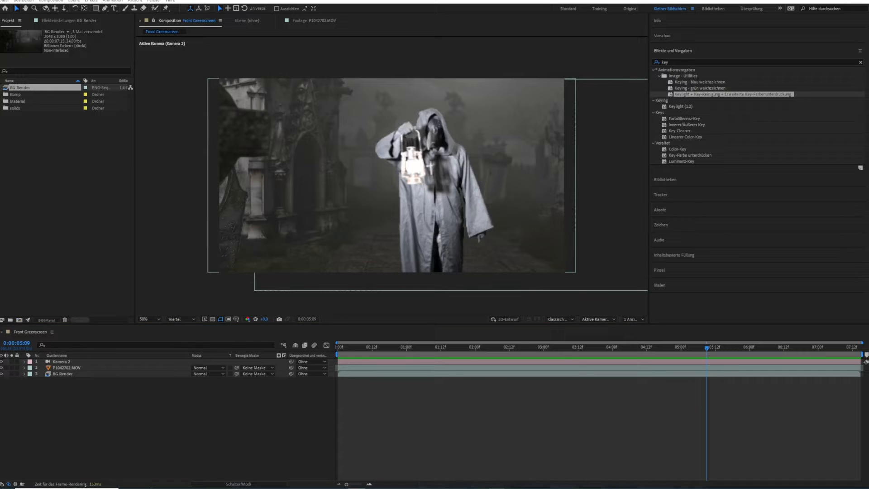
# Step: Switch to Blender, stop the animation playback in the stone-wall graveyard scene, and bring up the second graveyard scene
pyautogui.click(525, 467)
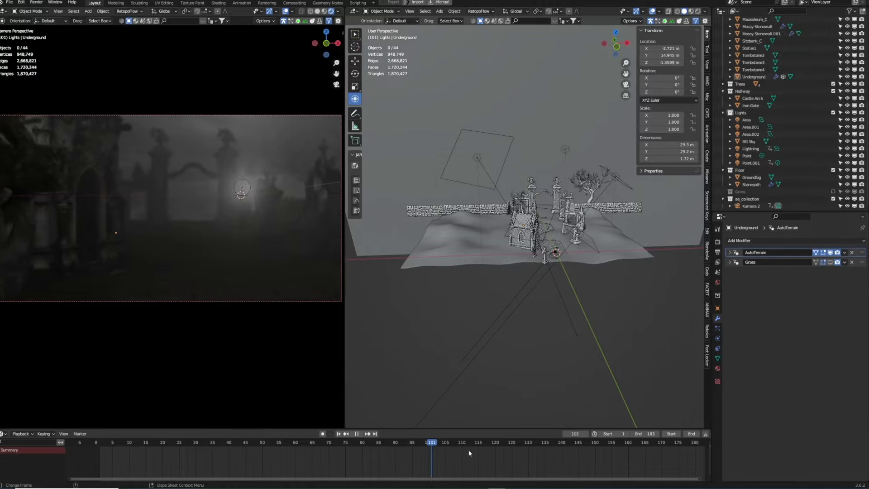
pyautogui.press('space')
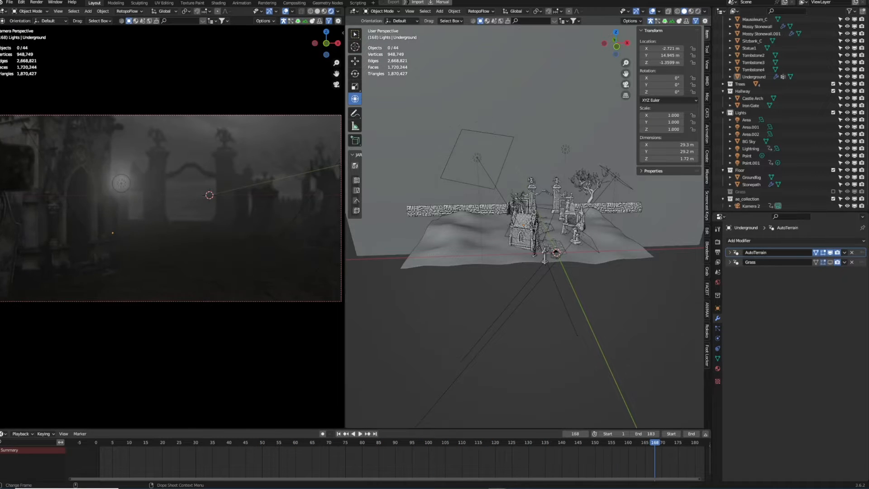
pyautogui.moveTo(497, 488)
pyautogui.click(474, 455)
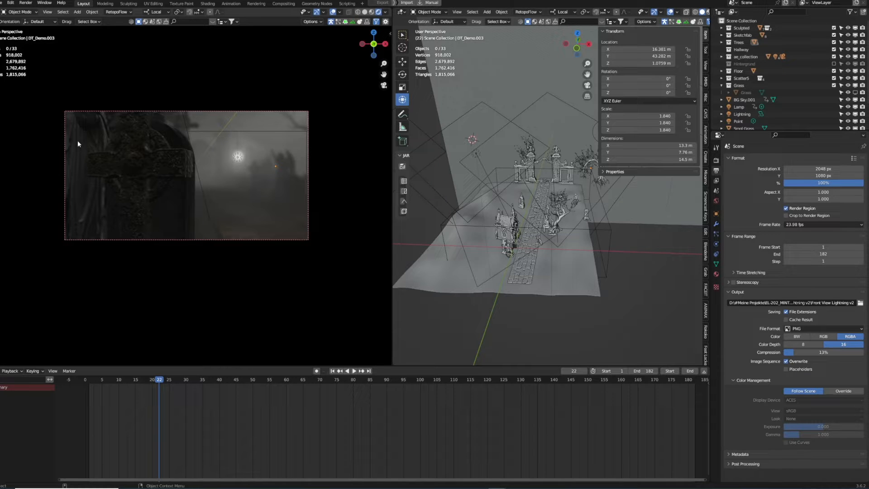
# Step: Examine the foreground cross and mausoleum, and play the camera animation from near the start through frame 145
pyautogui.scroll(4, 515, 256)
pyautogui.moveTo(504, 252); pyautogui.dragTo(506, 186)
pyautogui.scroll(2, 582, 161)
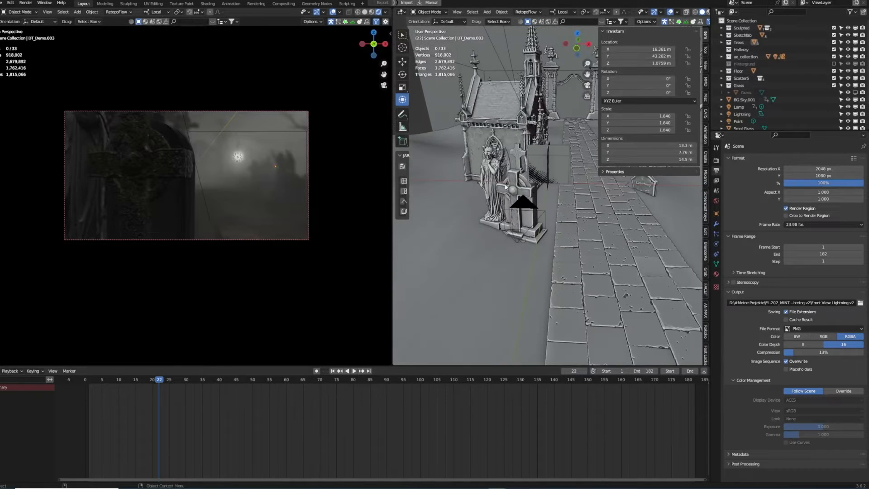
pyautogui.click(107, 382)
pyautogui.press('space')
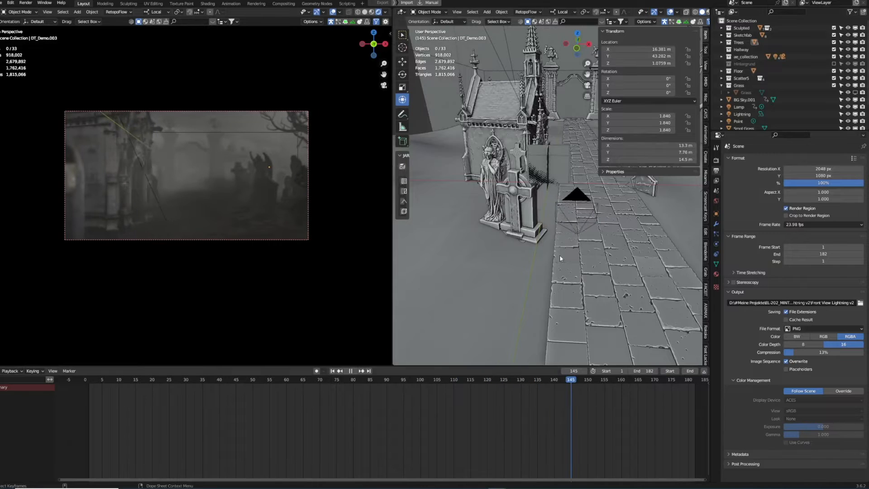
pyautogui.press('space')
# Step: Examine the graveyard layout around the path, selecting the large foreground tree and the tree beside the gate
pyautogui.scroll(-5, 559, 255)
pyautogui.moveTo(565, 164); pyautogui.dragTo(492, 184)
pyautogui.click(534, 181)
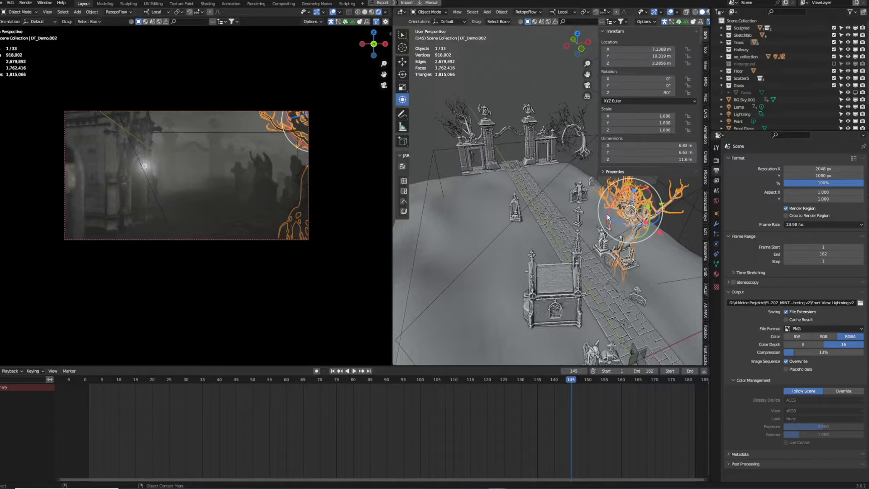
pyautogui.moveTo(580, 263); pyautogui.dragTo(550, 212)
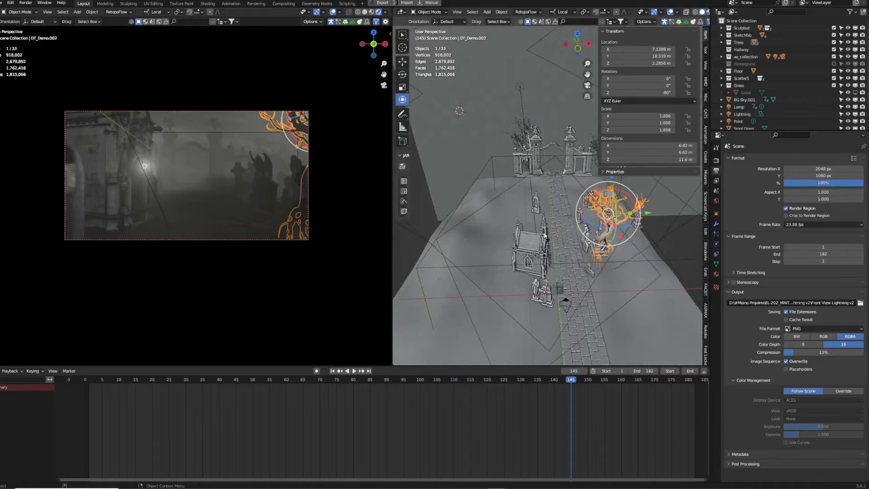
pyautogui.scroll(2, 537, 194)
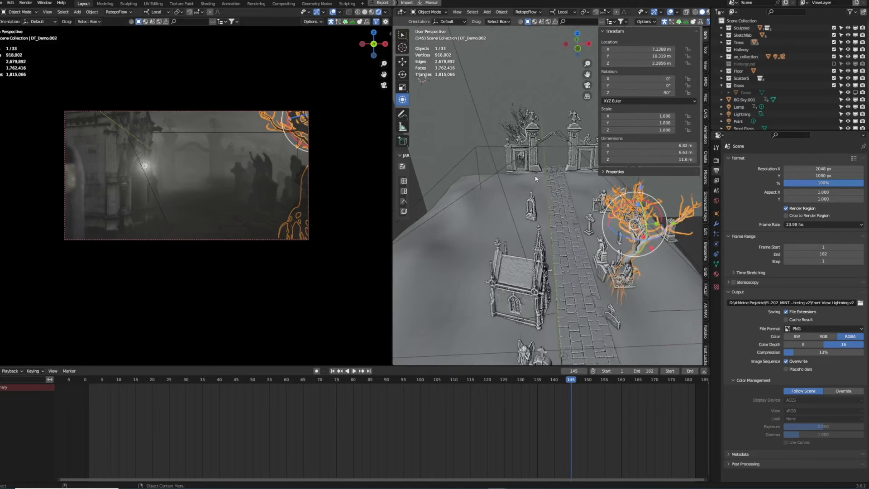
pyautogui.moveTo(534, 212); pyautogui.dragTo(487, 193)
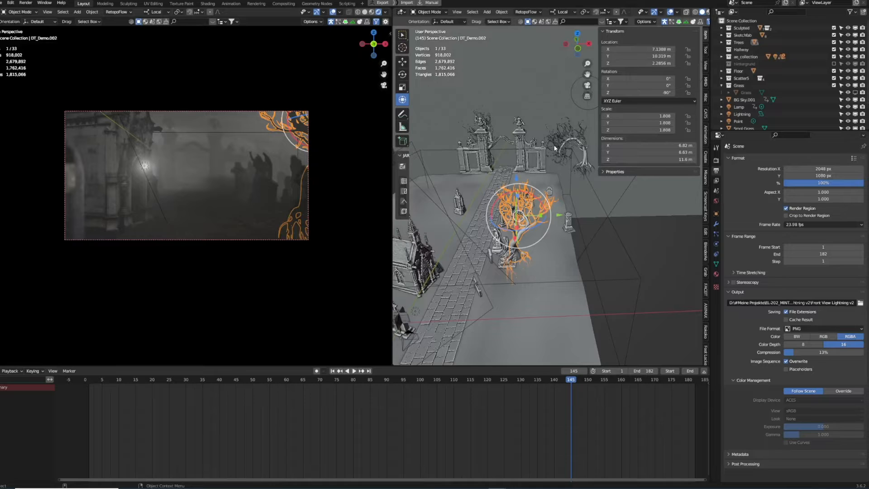
pyautogui.click(574, 140)
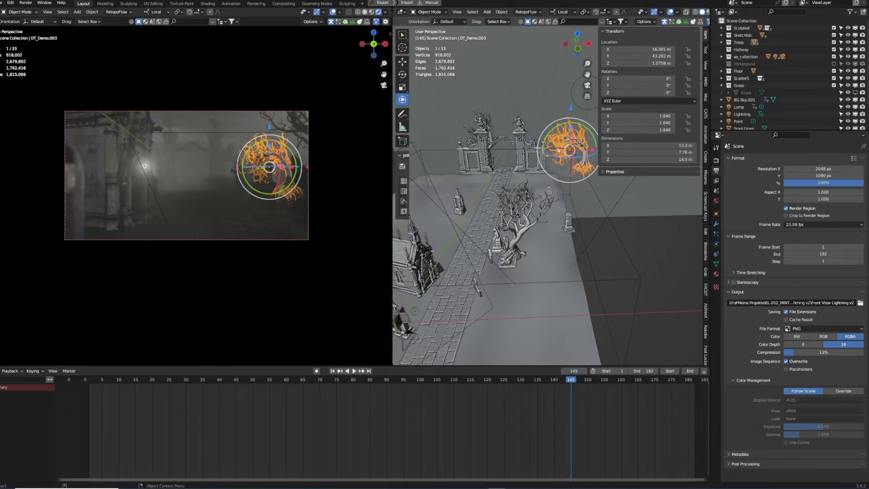
pyautogui.scroll(1, 528, 181)
pyautogui.moveTo(528, 181); pyautogui.dragTo(595, 206)
pyautogui.scroll(3, 521, 181)
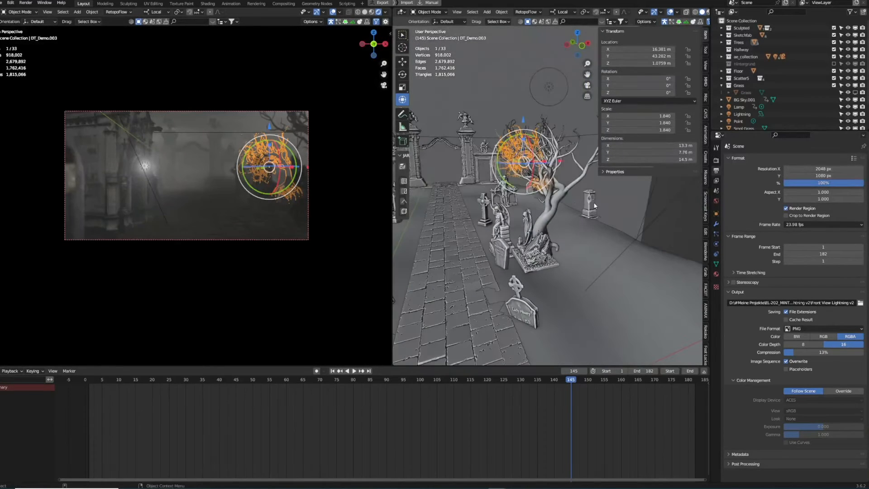
# Step: Move the small gravestone behind the foreground tree toward the path, to about 7.8 m on X, and deselect it
pyautogui.click(594, 206)
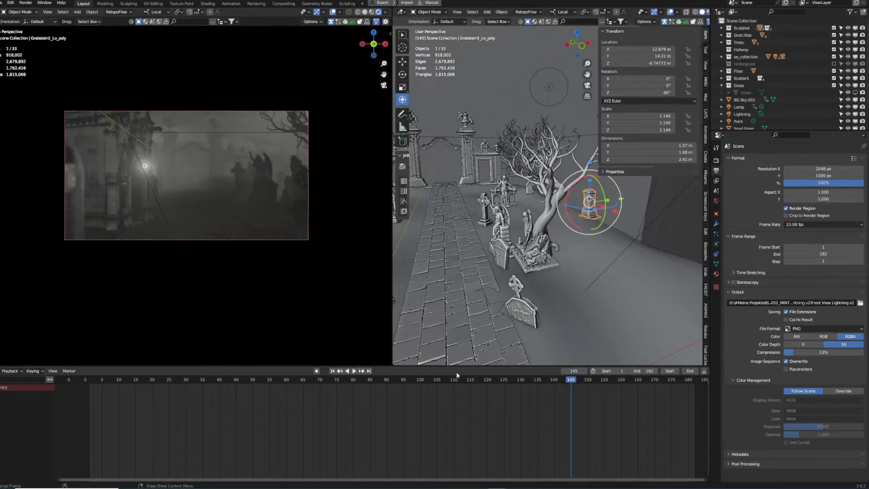
pyautogui.press('space')
pyautogui.press('space')
pyautogui.moveTo(628, 202); pyautogui.dragTo(600, 225)
pyautogui.hotkey('alt', 'a')
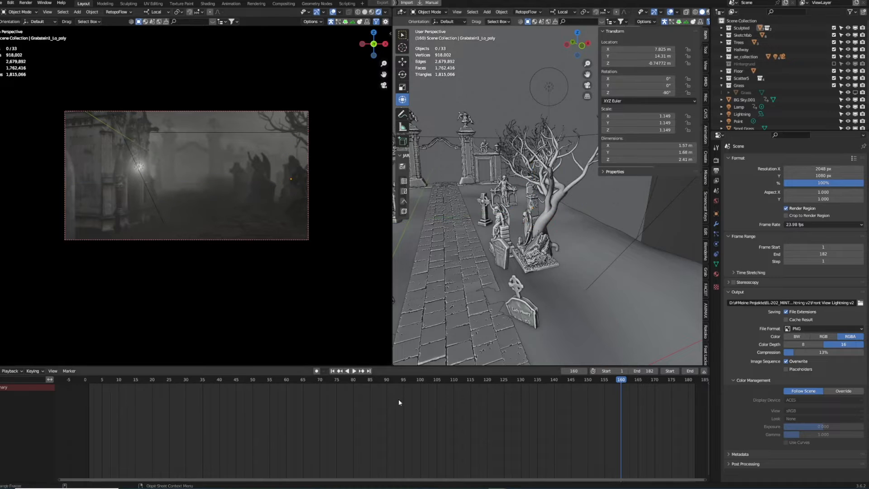
# Step: Play the camera animation from near the first frames through frame 154 to check the moved gravestone in the camera view
pyautogui.click(101, 379)
pyautogui.press('space')
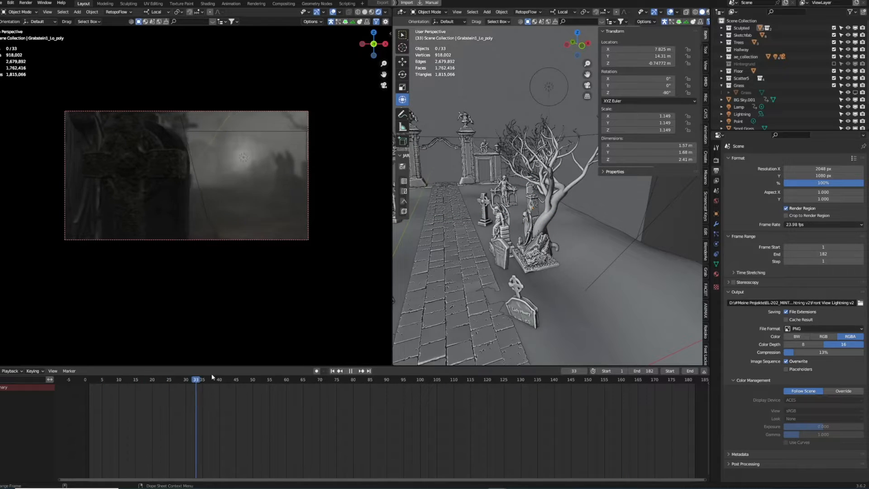
pyautogui.press('space')
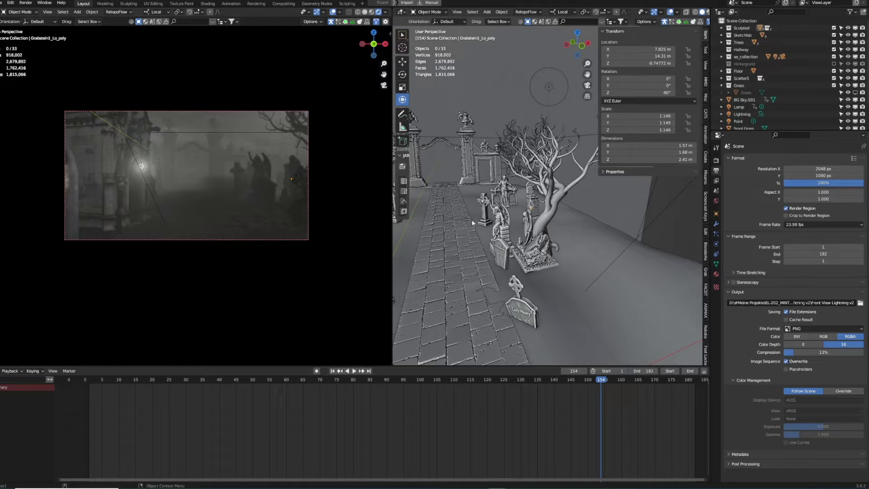
# Step: Examine the path, mausoleum and entrance gate from several angles, and scrub the animation to frame 169
pyautogui.scroll(-4, 452, 255)
pyautogui.keyDown('alt'); pyautogui.moveTo(571, 196); pyautogui.dragTo(540, 197); pyautogui.keyUp('alt')
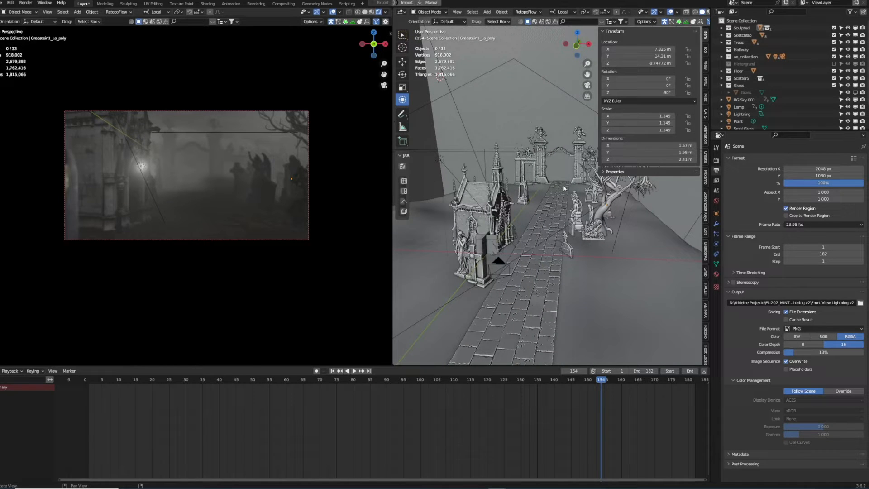
pyautogui.scroll(3, 545, 194)
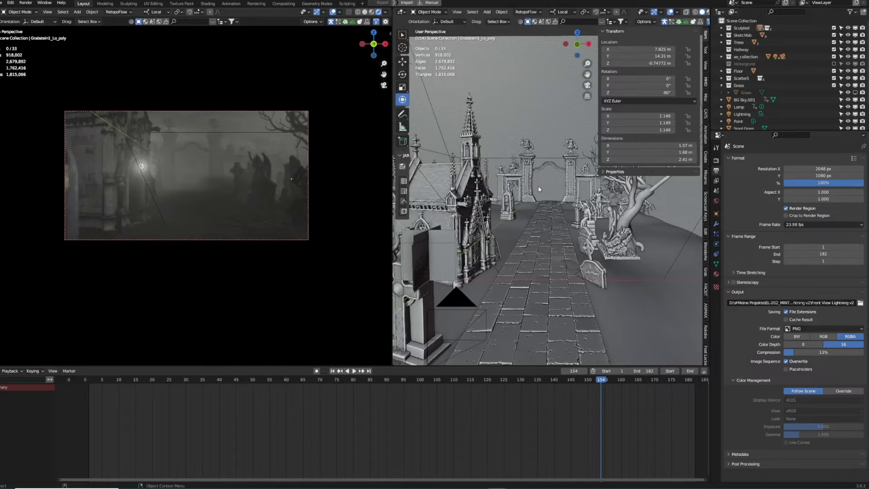
pyautogui.scroll(-5, 549, 201)
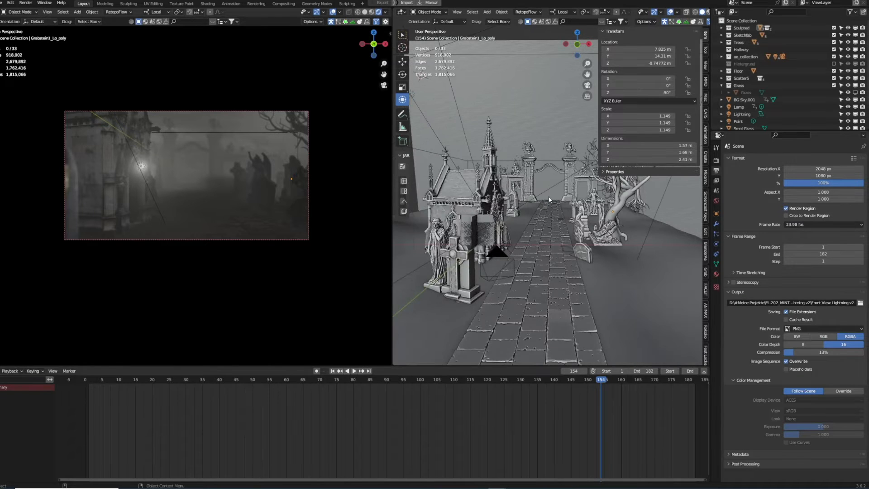
pyautogui.scroll(5, 552, 190)
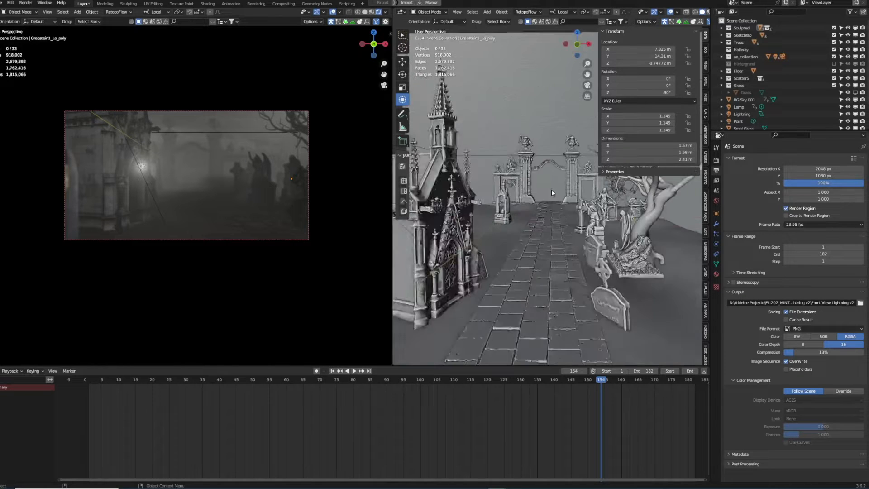
pyautogui.scroll(-1, 551, 186)
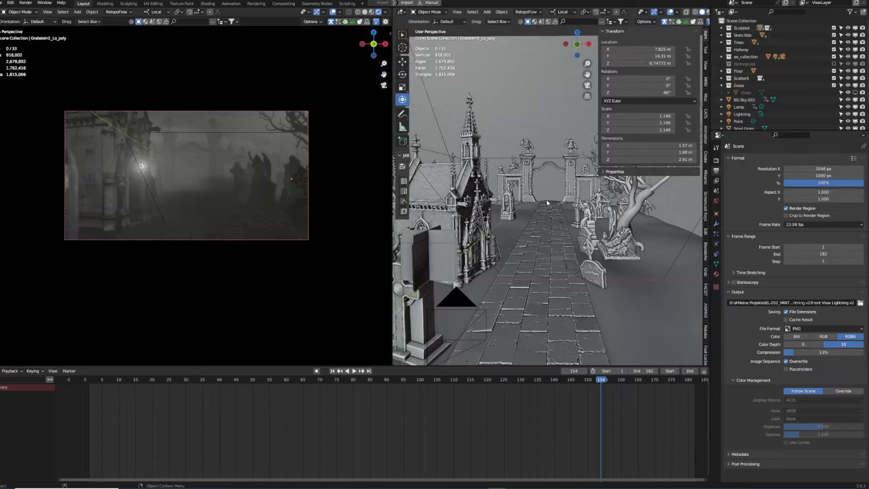
pyautogui.moveTo(600, 381); pyautogui.dragTo(652, 371)
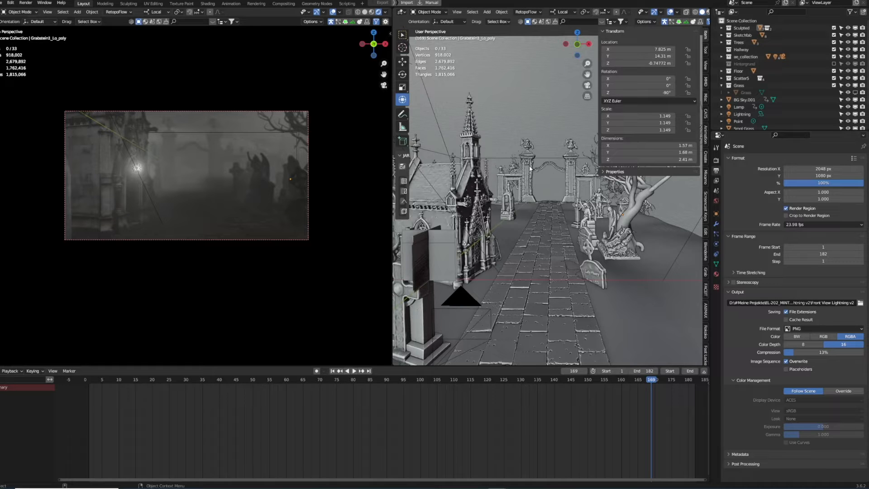
pyautogui.moveTo(521, 167); pyautogui.dragTo(519, 186)
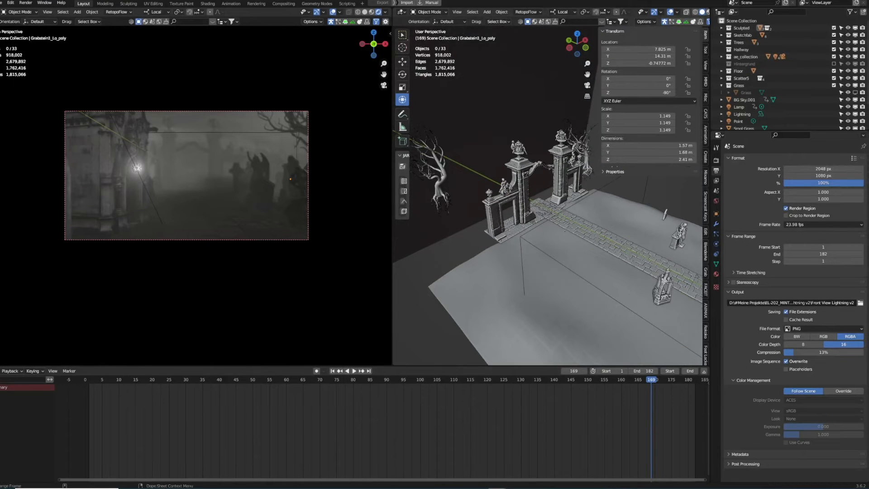
# Step: Switch to the stone-wall graveyard scene and examine the wall beside the gate, selecting the Underground terrain
pyautogui.moveTo(497, 486)
pyautogui.click(522, 475)
pyautogui.moveTo(557, 252); pyautogui.dragTo(508, 218)
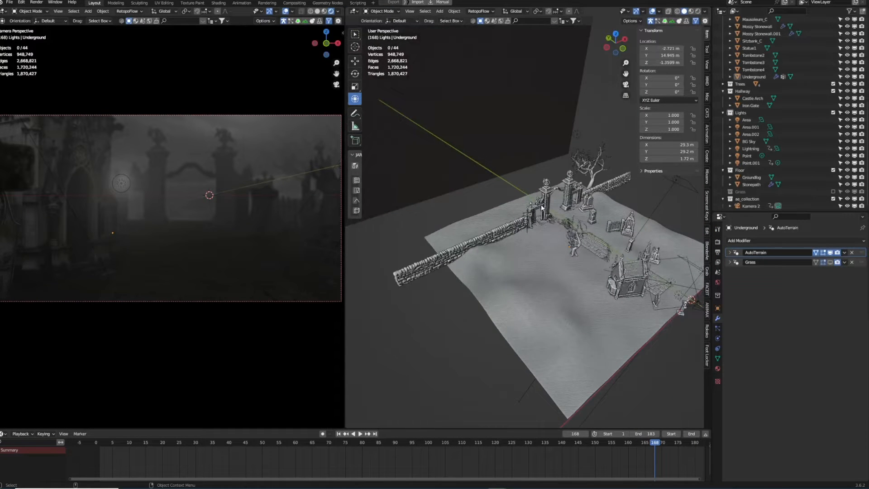
pyautogui.scroll(3, 542, 207)
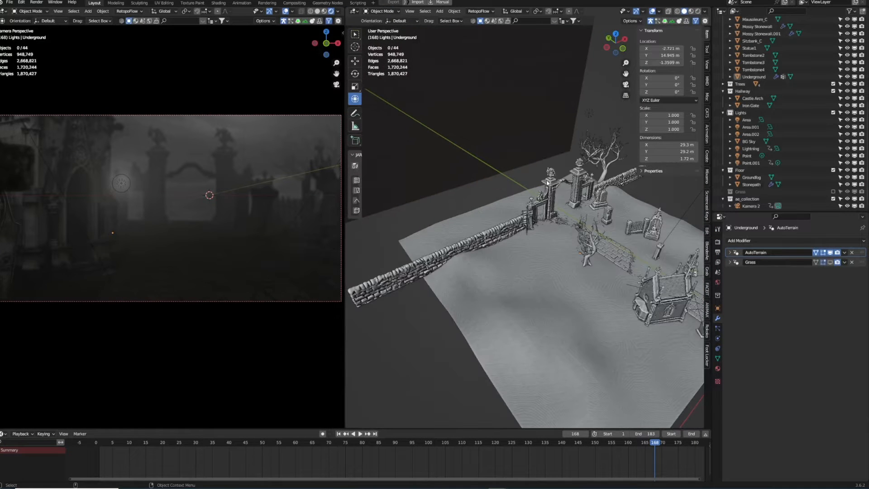
pyautogui.click(559, 195)
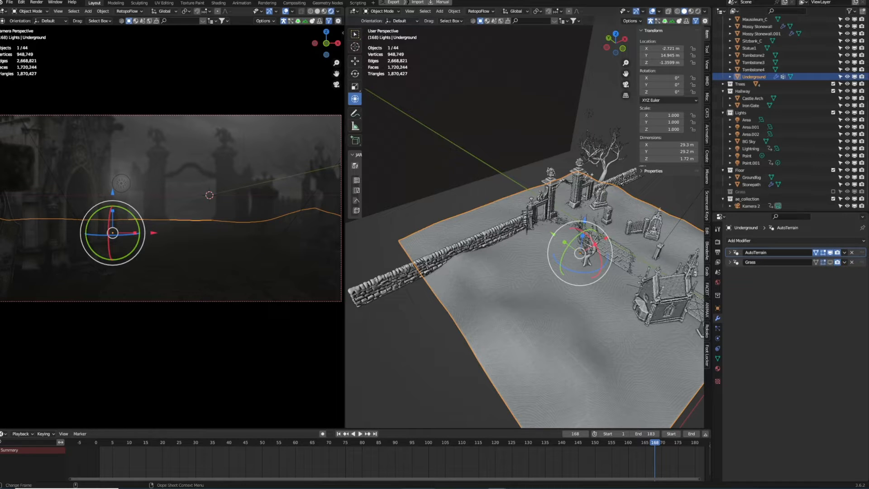
# Step: Return to the second graveyard scene to scrub its animation, and switch to After Effects to scrub the Front Greenscreen composition
pyautogui.click(505, 232)
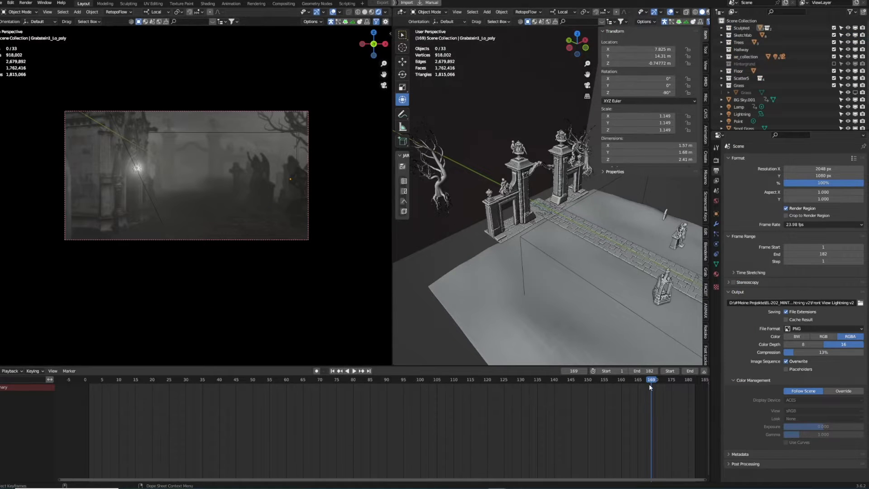
pyautogui.moveTo(429, 380); pyautogui.dragTo(259, 373)
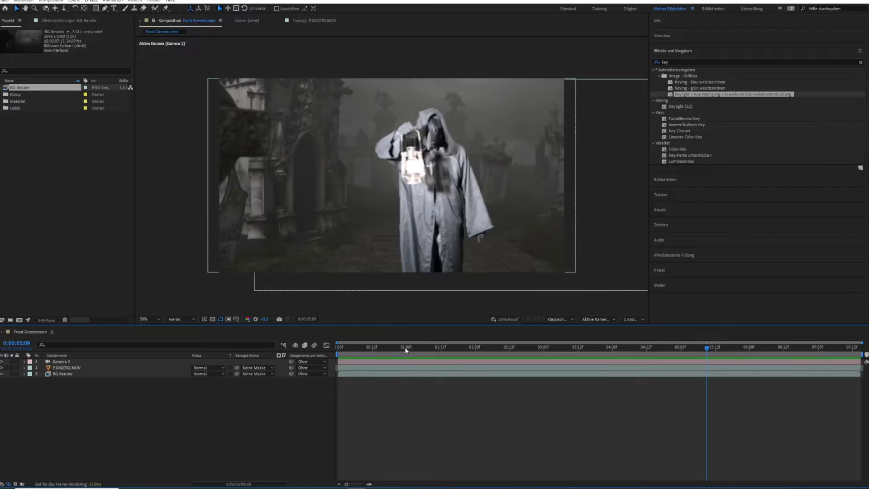
pyautogui.moveTo(405, 349); pyautogui.dragTo(804, 325)
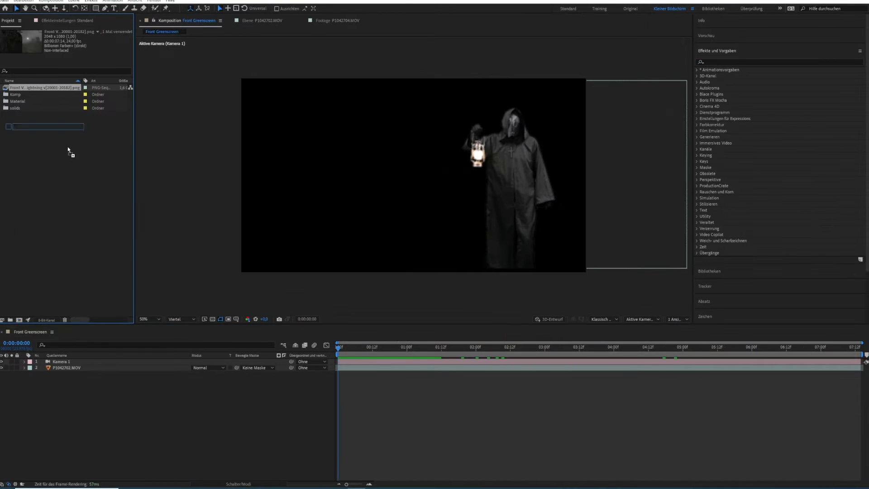
# Step: Place the Front View Lightning PNG sequence in the Front Greenscreen composition beneath the keyed P1042702.MOV layer
pyautogui.moveTo(68, 151); pyautogui.dragTo(149, 376)
pyautogui.click(394, 362)
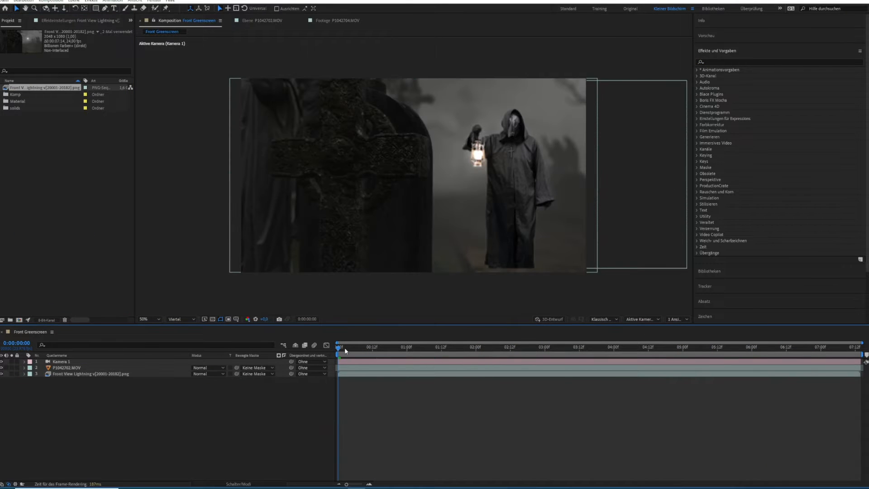
# Step: Scrub the opening of the Front Greenscreen composition, and switch to the browser to read the contents of Triune Digital's Quarantine Pack and Cinematic LUTs V4
pyautogui.moveTo(355, 351); pyautogui.dragTo(420, 354)
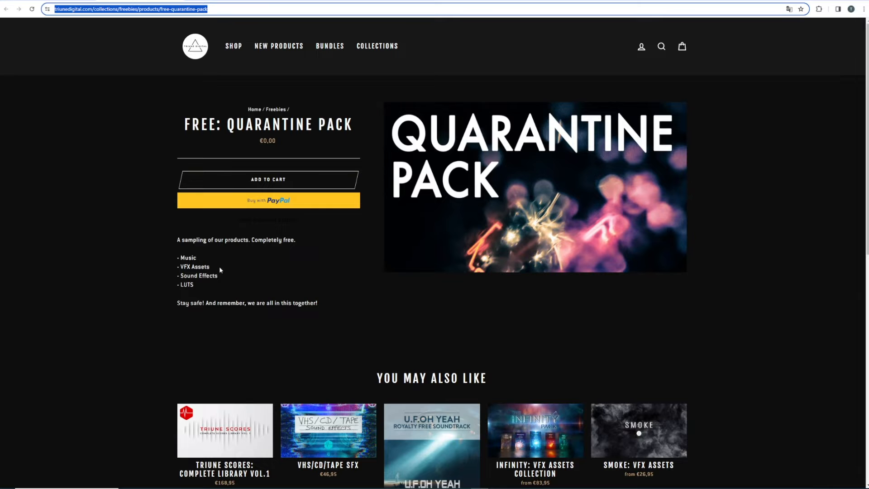
pyautogui.click(193, 285)
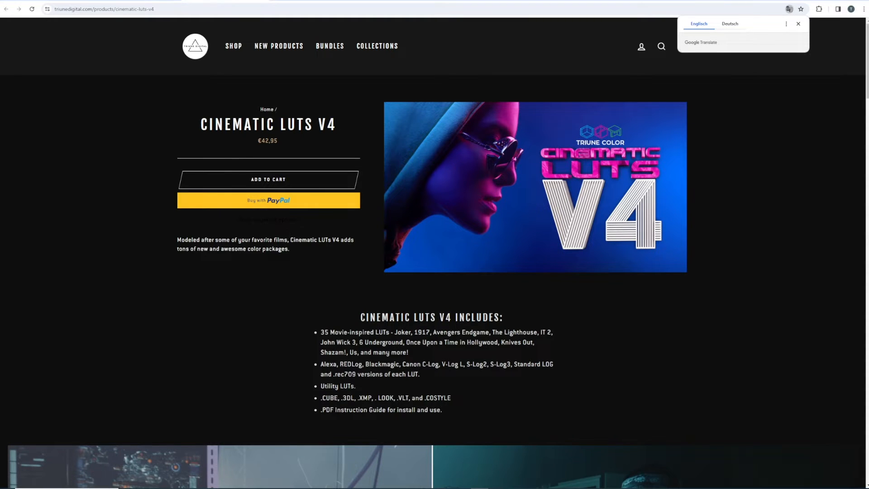
pyautogui.doubleClick(401, 332)
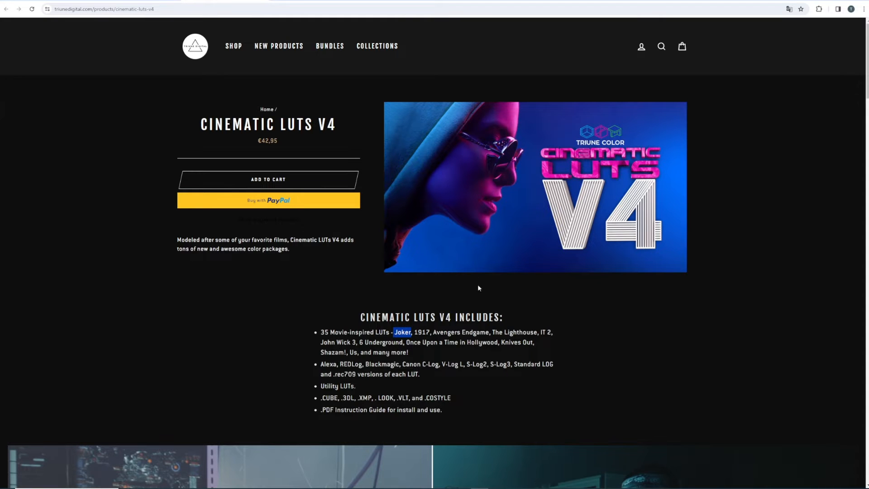
# Step: Examine the Cinematic LUTs V4 page's graded comparison images and film list, and return to the product header
pyautogui.scroll(-6, 472, 280)
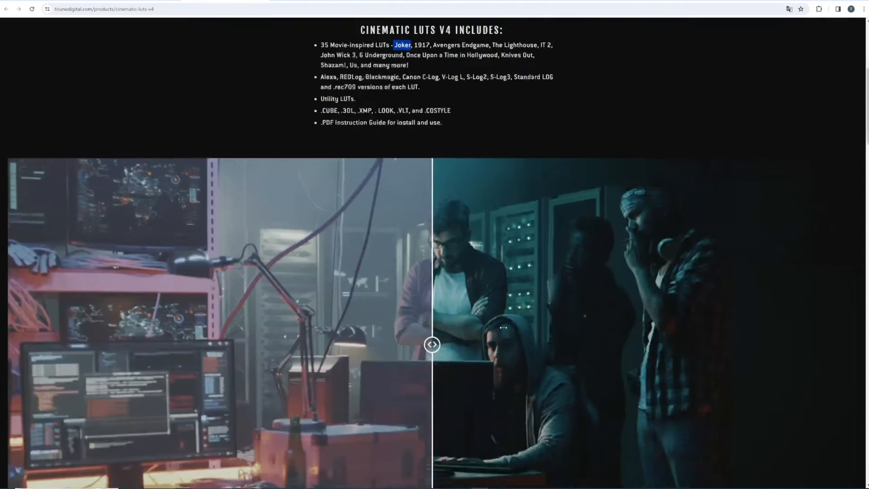
pyautogui.scroll(-2, 504, 327)
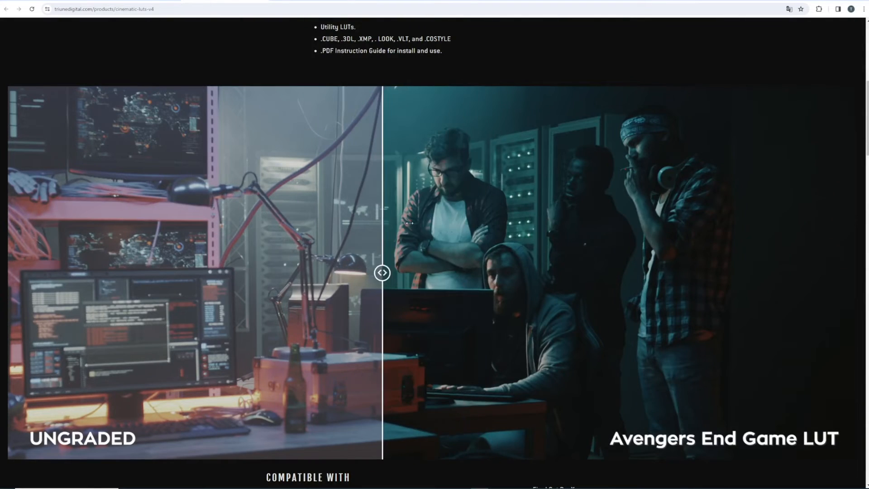
pyautogui.scroll(-10, 387, 217)
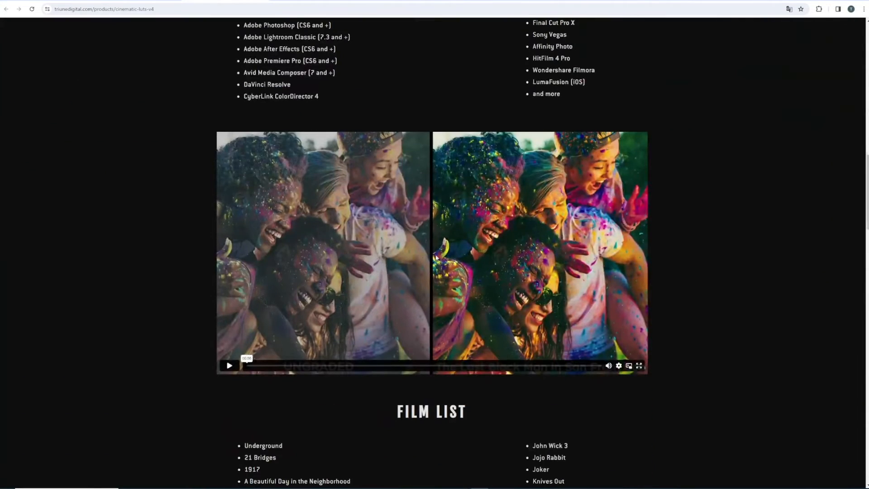
pyautogui.scroll(-3, 457, 311)
pyautogui.scroll(-2, 457, 328)
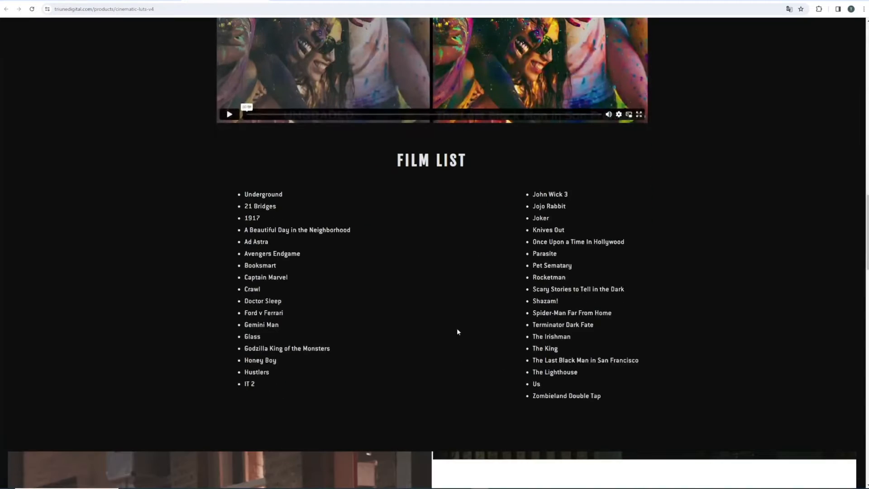
pyautogui.scroll(20, 478, 326)
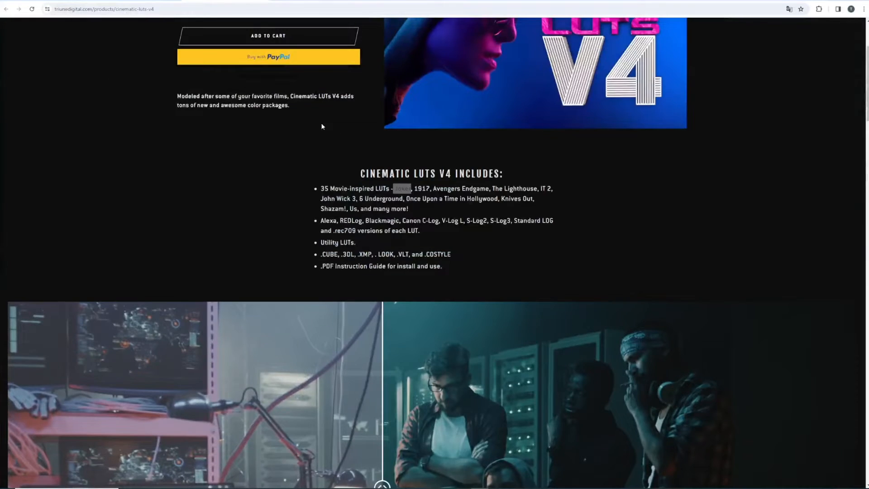
pyautogui.scroll(3, 325, 164)
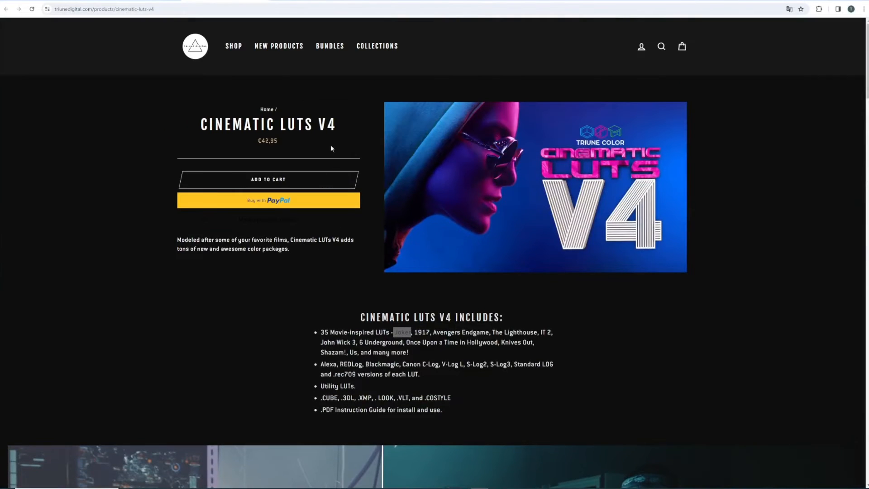
# Step: Examine holygrain's free 35mm film grain download page and Triune Digital's Electric Pack product page
pyautogui.click(150, 2)
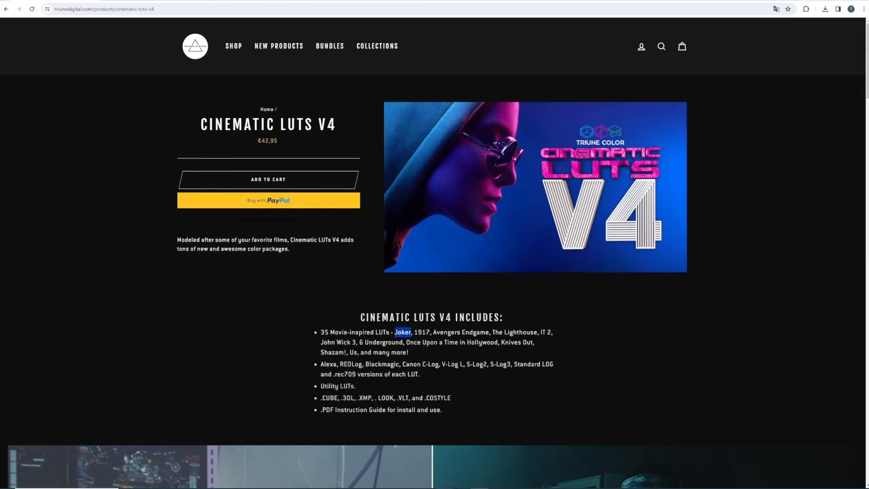
pyautogui.click(146, 1)
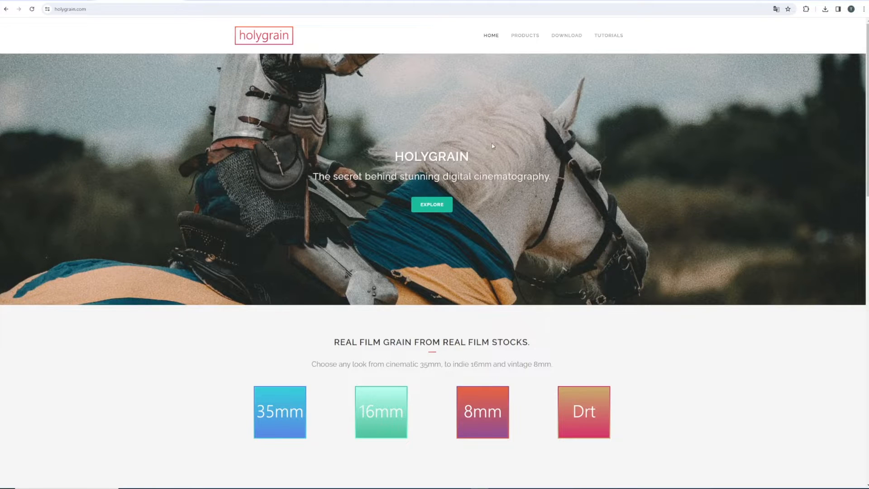
pyautogui.click(572, 39)
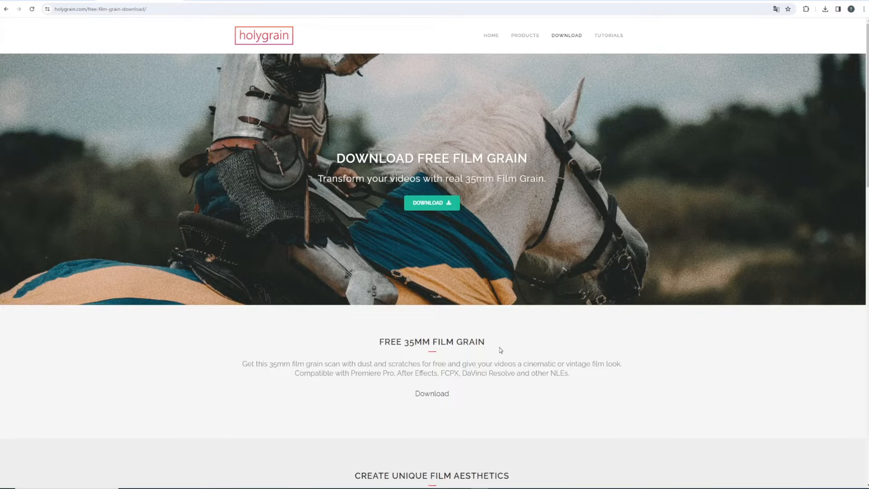
pyautogui.moveTo(406, 341); pyautogui.dragTo(448, 342)
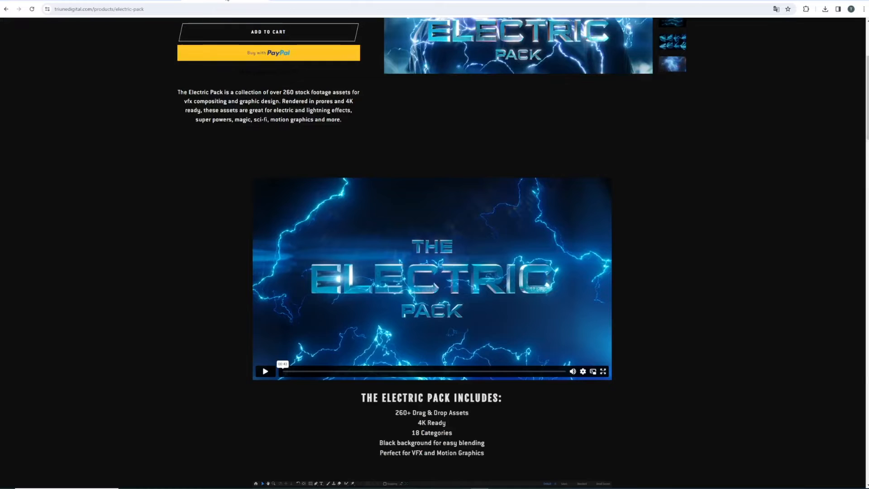
pyautogui.scroll(4, 291, 148)
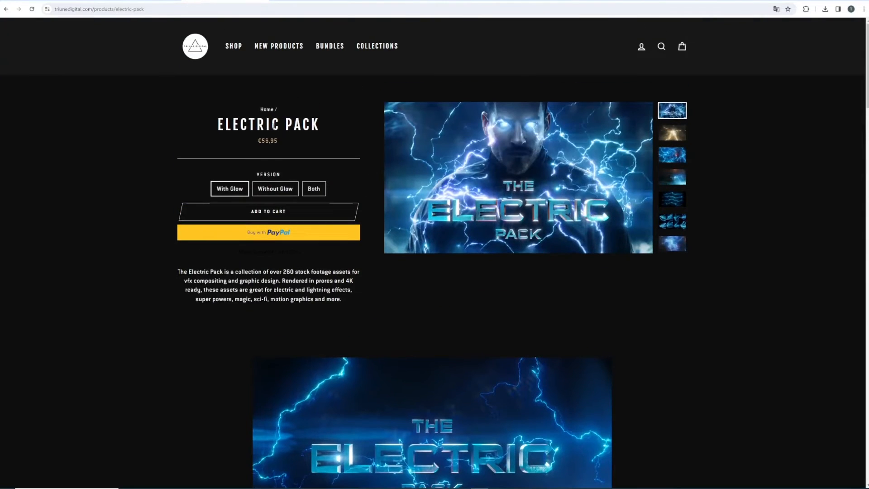
# Step: Switch to File Explorer, open the VFX-Assets folder, and preview Clouds 3.mov
pyautogui.click(145, 488)
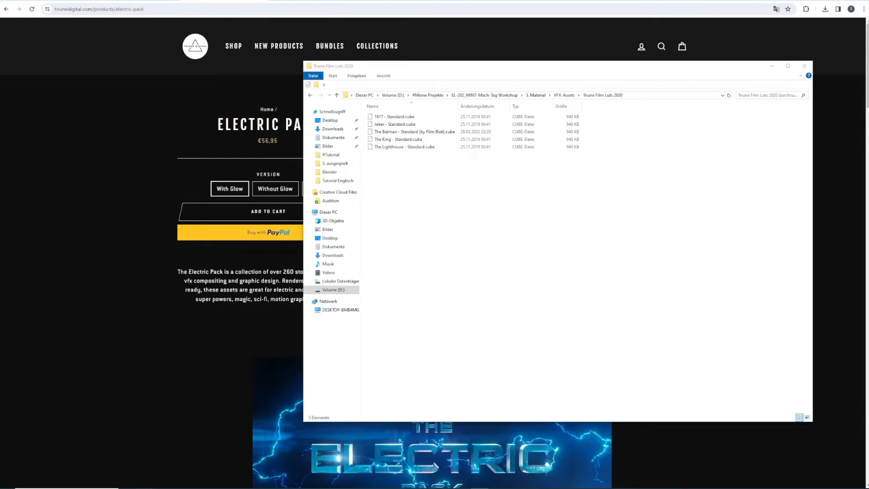
pyautogui.click(564, 95)
pyautogui.doubleClick(478, 126)
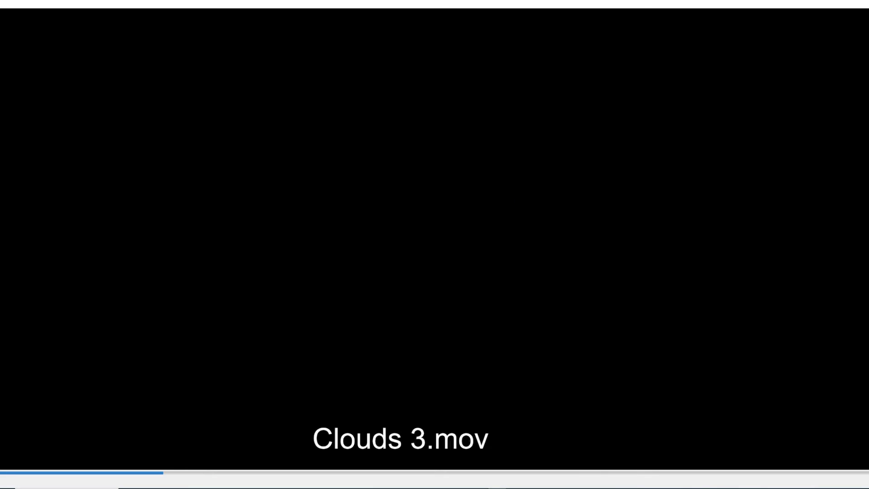
pyautogui.hotkey('alt', 'F4')
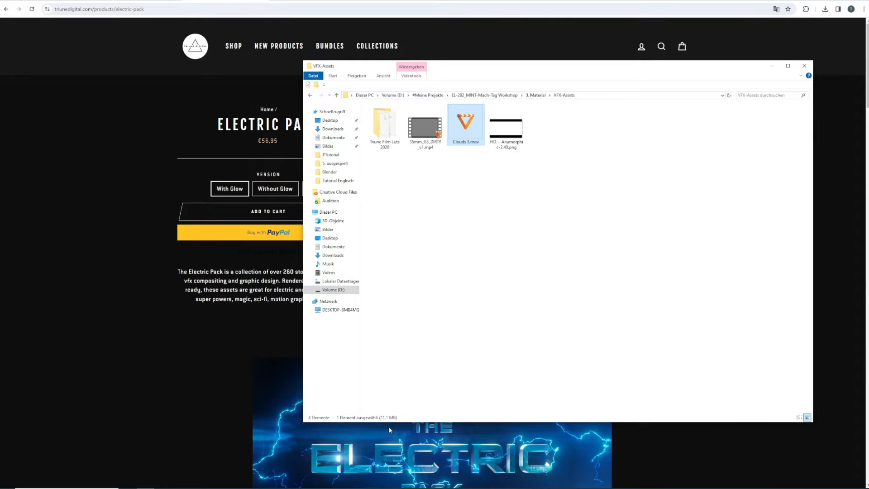
# Step: Import 35mm_G3_DIRTY_v1.mp4, Clouds 3.mov and HD---Anamorphic-2.40.png into the After Effects project, and scrub the composition to 0:00:04:04
pyautogui.rightClick(356, 487)
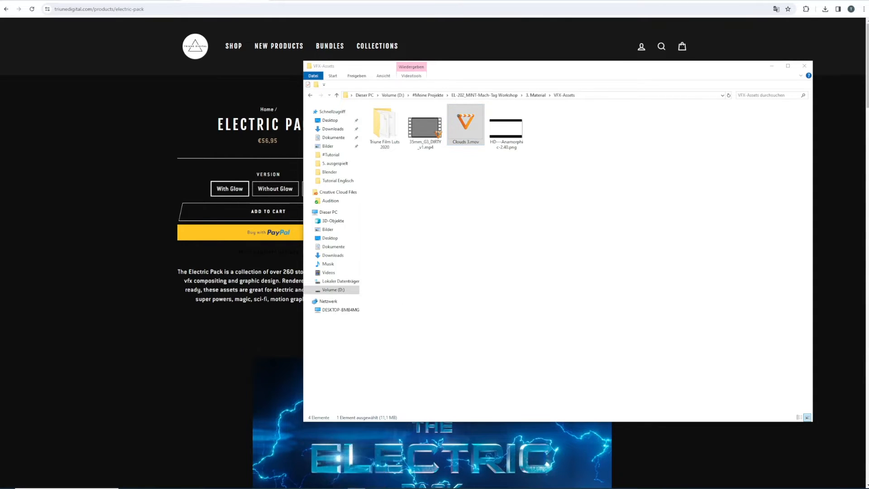
pyautogui.click(453, 175)
pyautogui.moveTo(550, 182); pyautogui.dragTo(70, 151)
pyautogui.click(516, 402)
pyautogui.moveTo(545, 351); pyautogui.dragTo(625, 327)
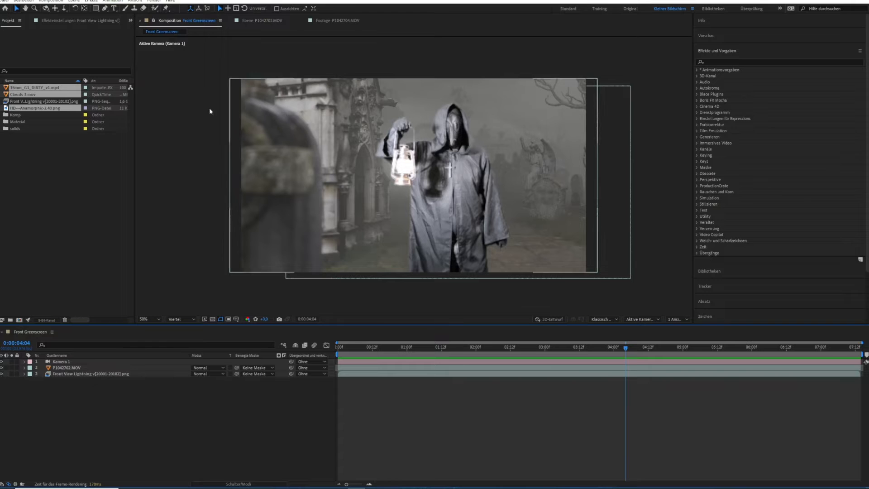
# Step: Try a composition height of 815 px for Front Greenscreen and scrub the cropped footage around 0:00:04:13
pyautogui.click(59, 1)
pyautogui.click(100, 18)
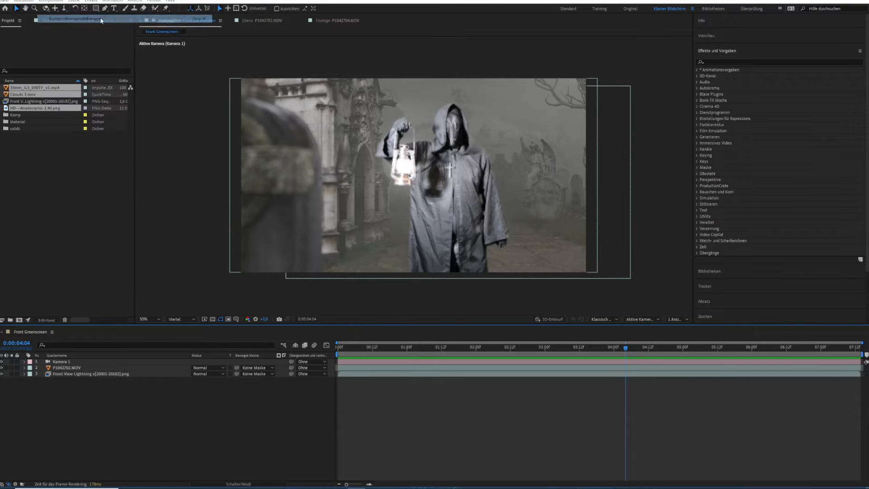
pyautogui.click(311, 132)
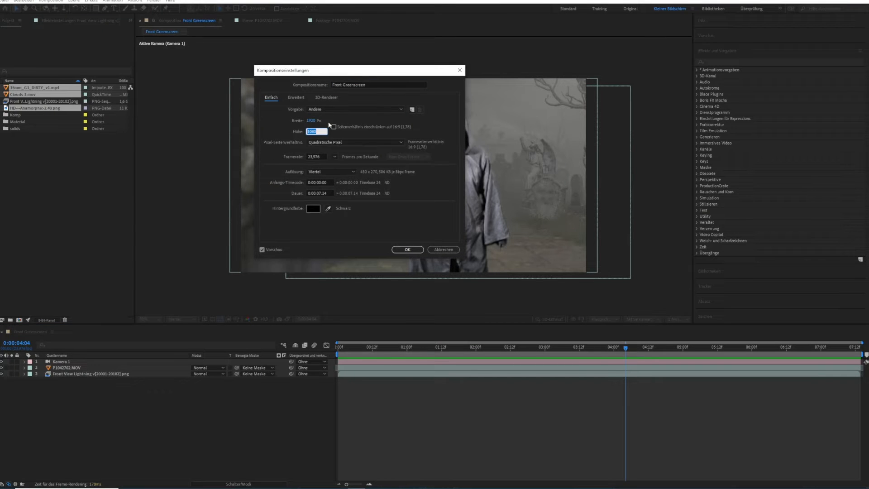
pyautogui.write('815')
pyautogui.press('Return')
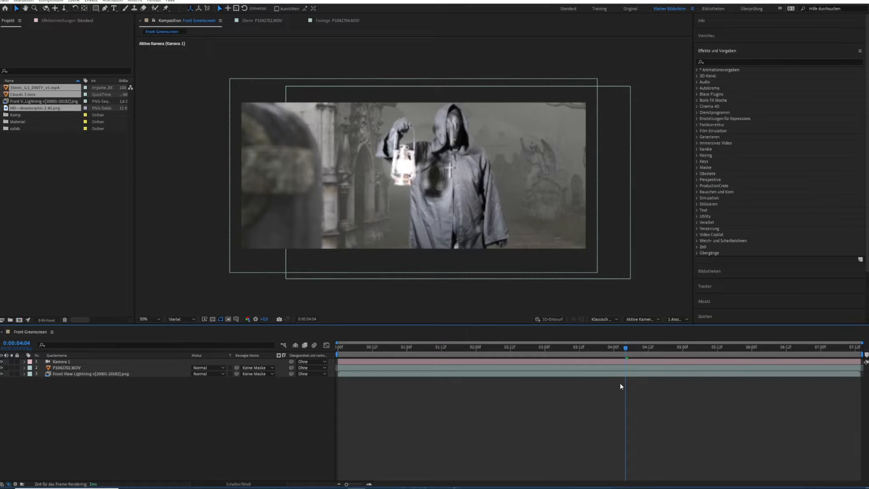
pyautogui.moveTo(621, 348); pyautogui.dragTo(648, 351)
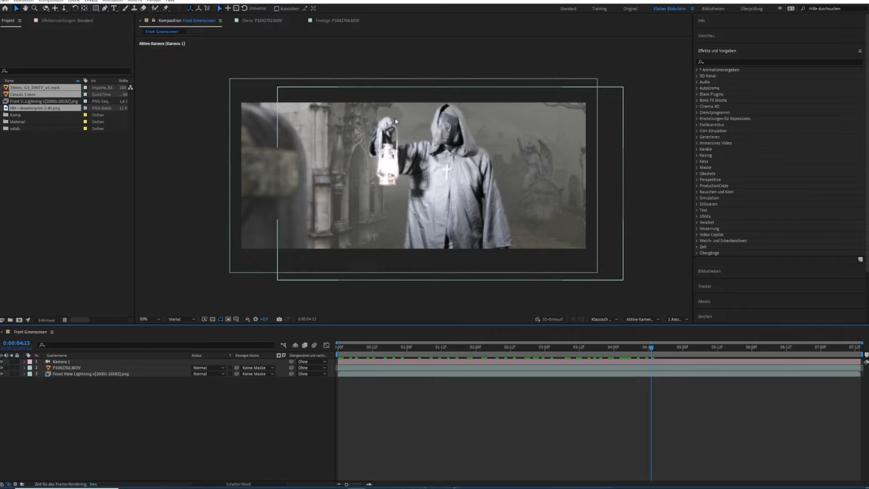
pyautogui.moveTo(637, 351); pyautogui.dragTo(656, 348)
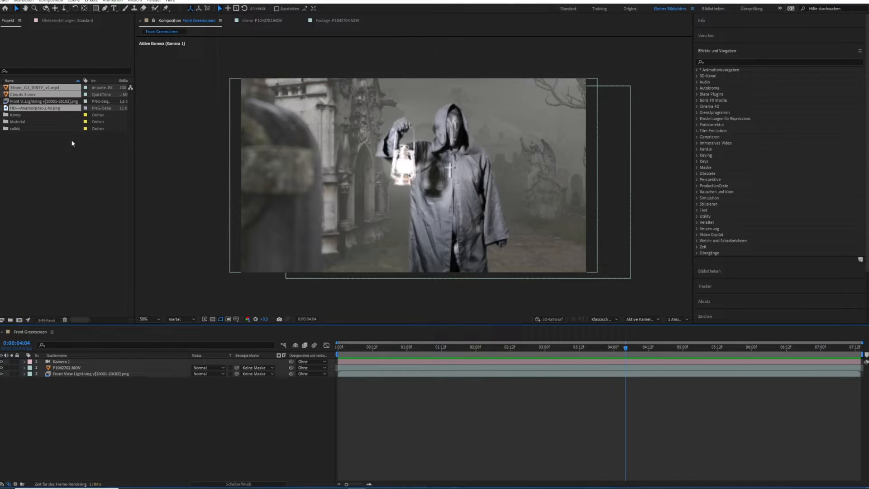
# Step: Place HD---Anamorphic-2.40.png as the uppermost layer of Front Greenscreen, and scrub the letterboxed footage
pyautogui.click(71, 143)
pyautogui.moveTo(41, 109); pyautogui.dragTo(198, 360)
pyautogui.moveTo(619, 349); pyautogui.dragTo(592, 348)
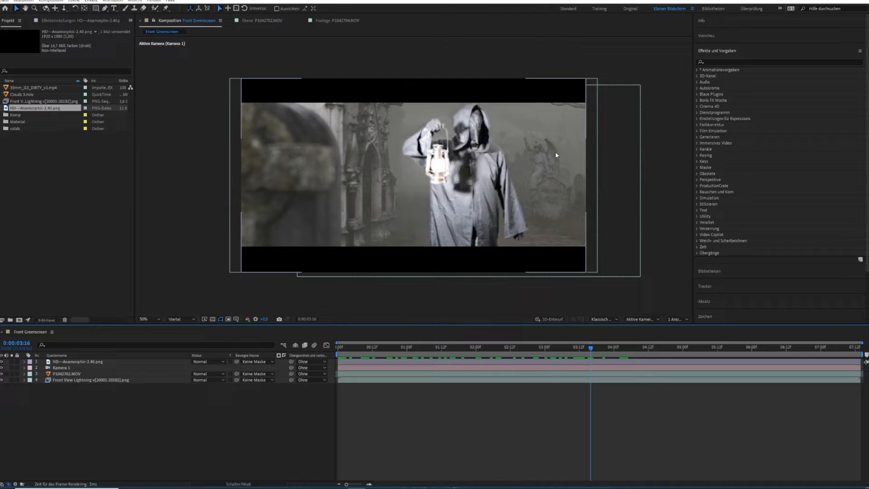
pyautogui.moveTo(590, 348); pyautogui.dragTo(329, 343)
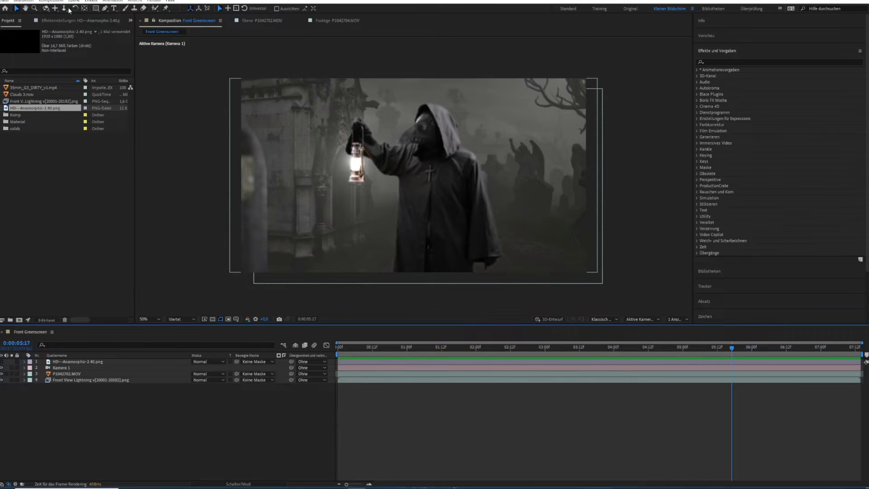
# Step: Create a black solid layer above the anamorphic letterbox layer
pyautogui.click(74, 1)
pyautogui.moveTo(139, 9)
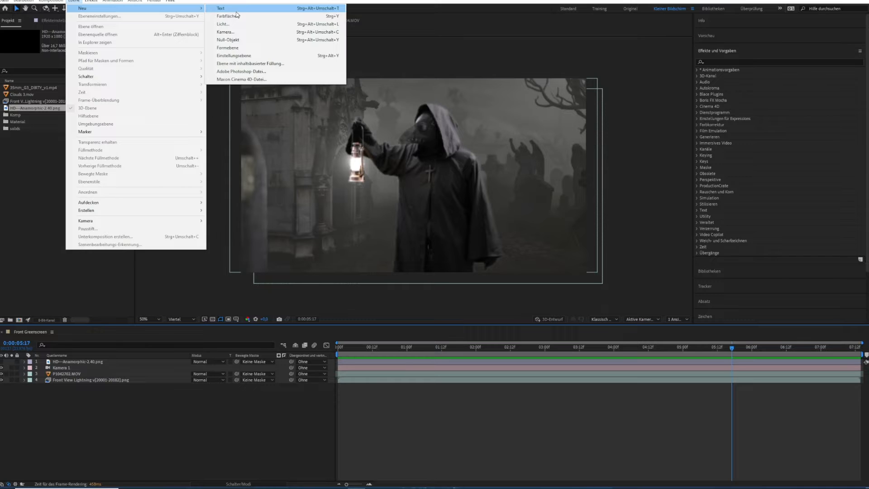
pyautogui.click(236, 15)
pyautogui.click(387, 212)
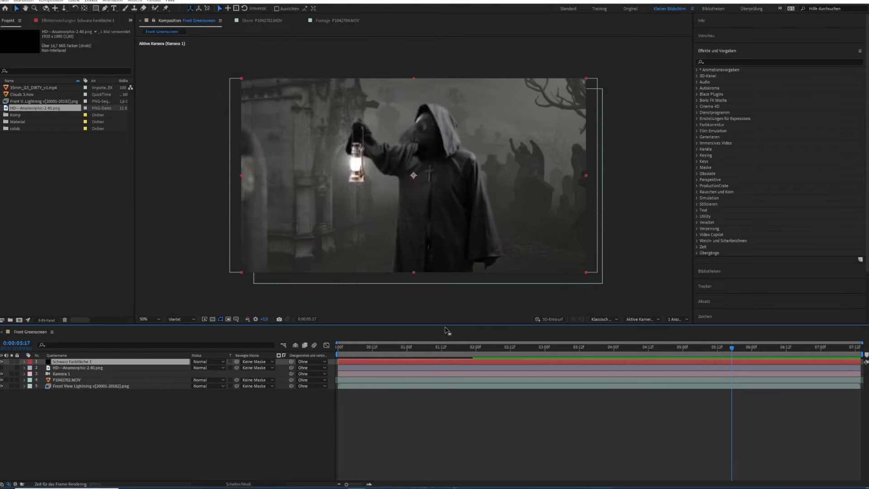
# Step: Draw a wide rectangular mask across the middle of the black solid and set its mode to Subtract
pyautogui.click(96, 10)
pyautogui.moveTo(232, 106); pyautogui.dragTo(613, 248)
pyautogui.click(202, 374)
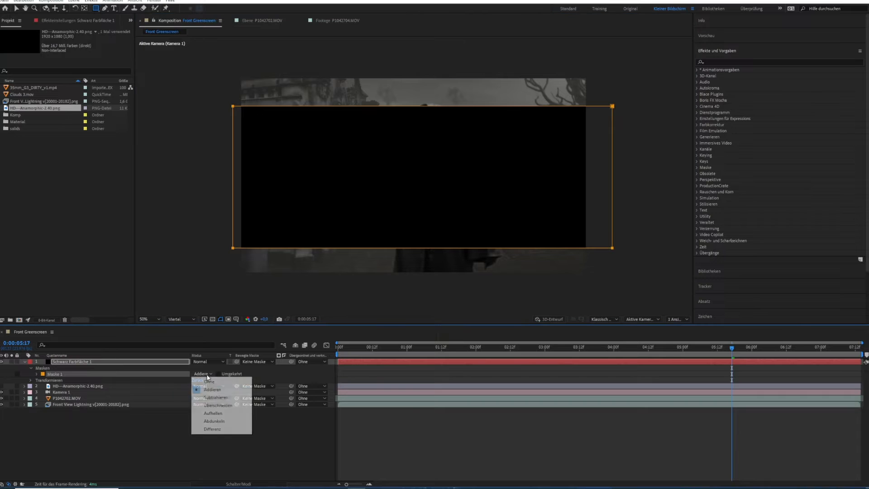
pyautogui.click(229, 398)
pyautogui.click(663, 446)
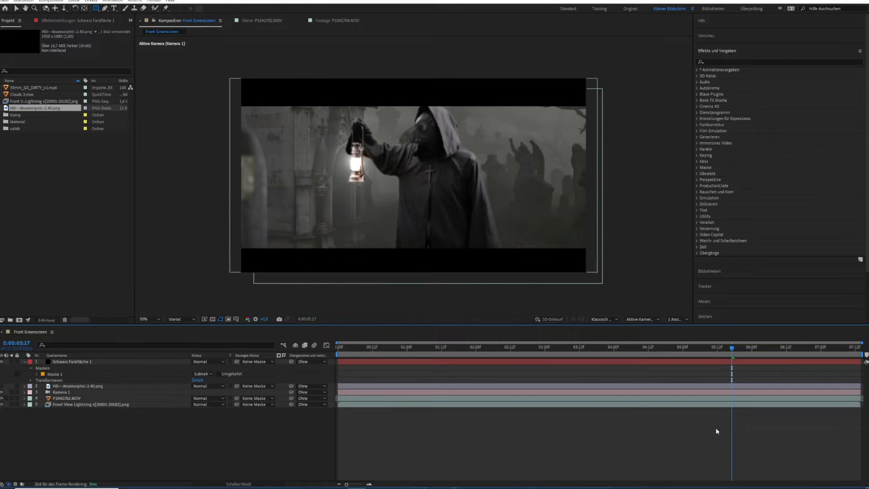
# Step: Delete the masked black solid and make the HD---Anamorphic-2.40.png layer visible
pyautogui.moveTo(733, 348); pyautogui.dragTo(661, 364)
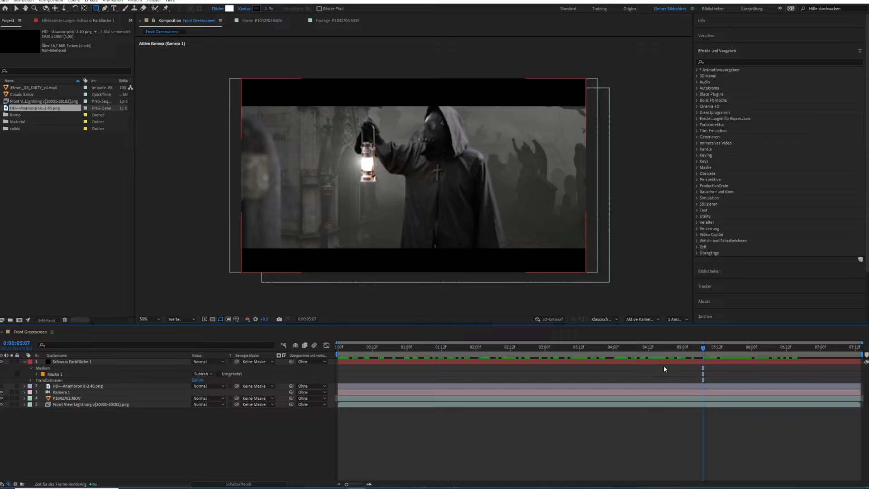
pyautogui.press('Delete')
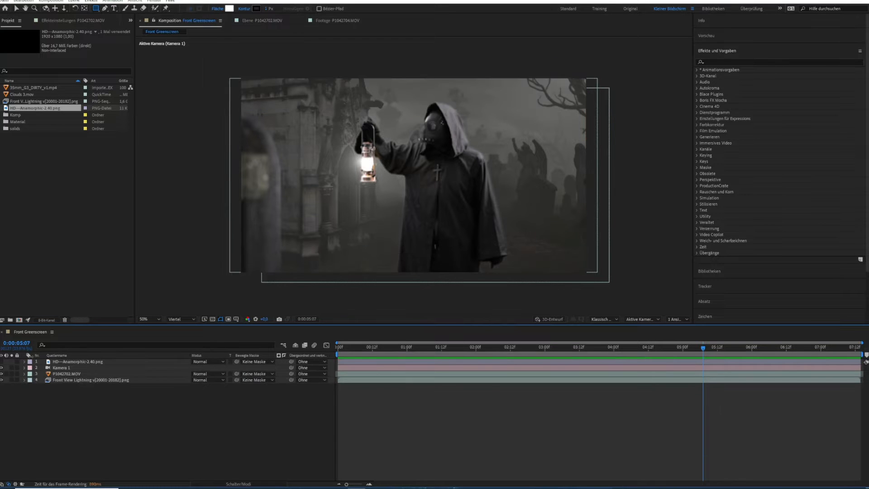
pyautogui.click(1, 361)
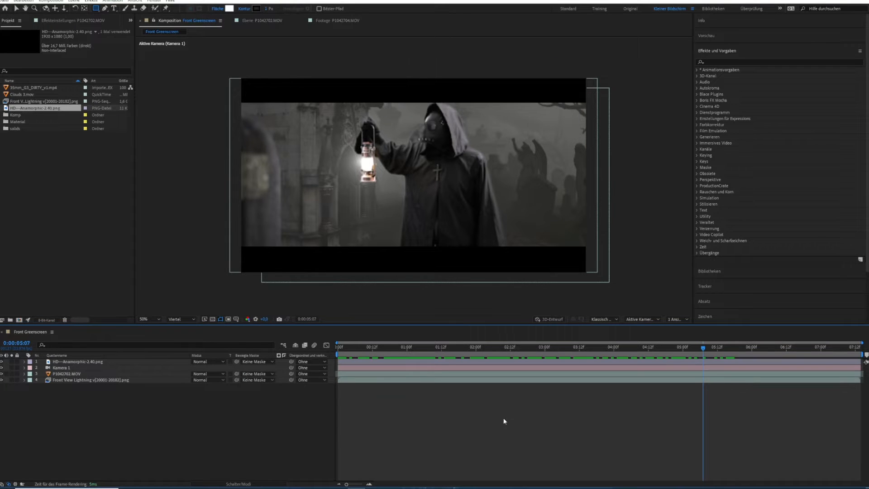
# Step: Hide the HD---Anamorphic-2.40.png layer, scrub through the full-frame composition, and return to 0:00:00:00
pyautogui.moveTo(704, 352); pyautogui.dragTo(618, 348)
pyautogui.click(1, 361)
pyautogui.moveTo(468, 345); pyautogui.dragTo(812, 347)
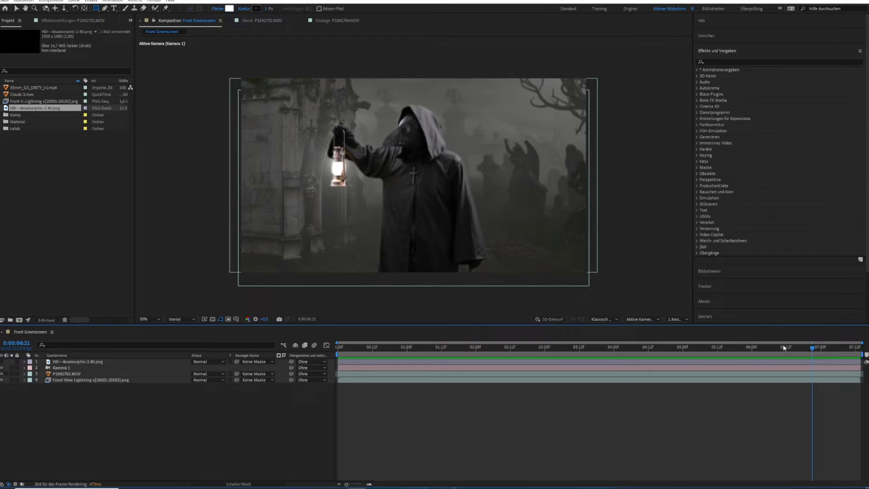
pyautogui.moveTo(813, 347); pyautogui.dragTo(337, 328)
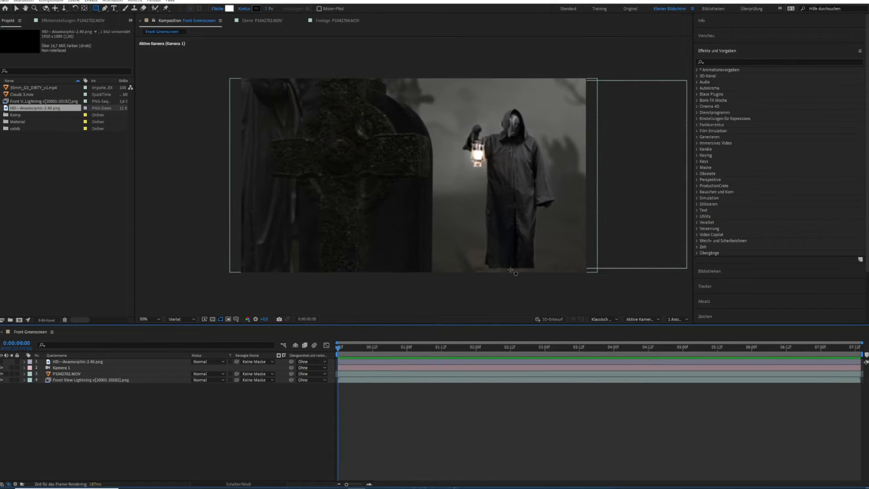
# Step: Make the HD---Anamorphic-2.40.png letterbox layer visible and scrub the composition to 0:00:06:09
pyautogui.click(1, 361)
pyautogui.moveTo(341, 350); pyautogui.dragTo(778, 347)
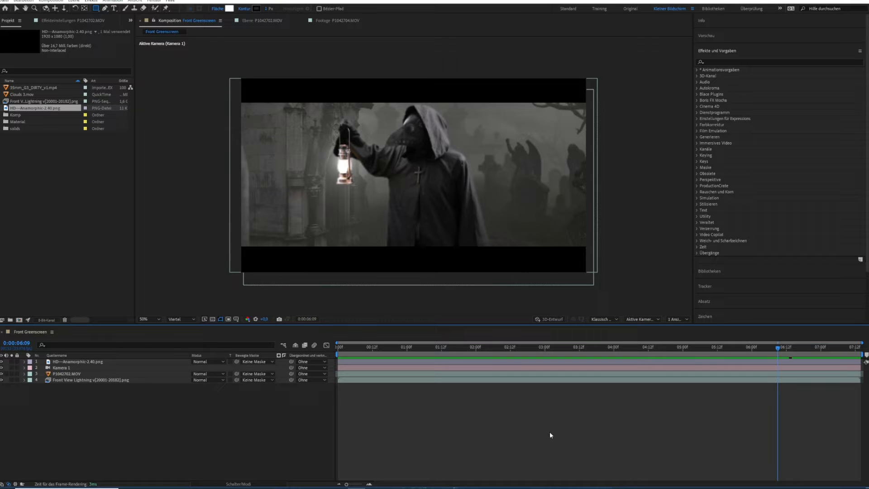
# Step: Create an adjustment layer above the letterbox layer and set the current time to 0:00:04:02
pyautogui.press('v')
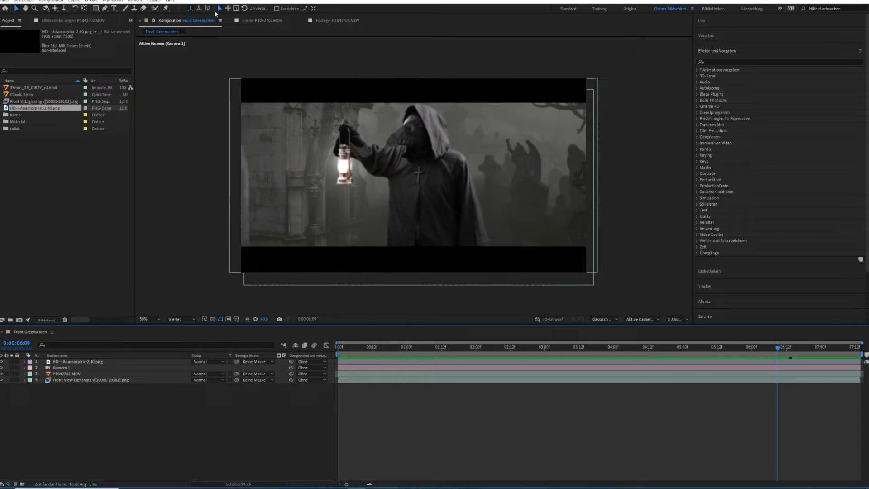
pyautogui.click(78, 3)
pyautogui.moveTo(90, 10)
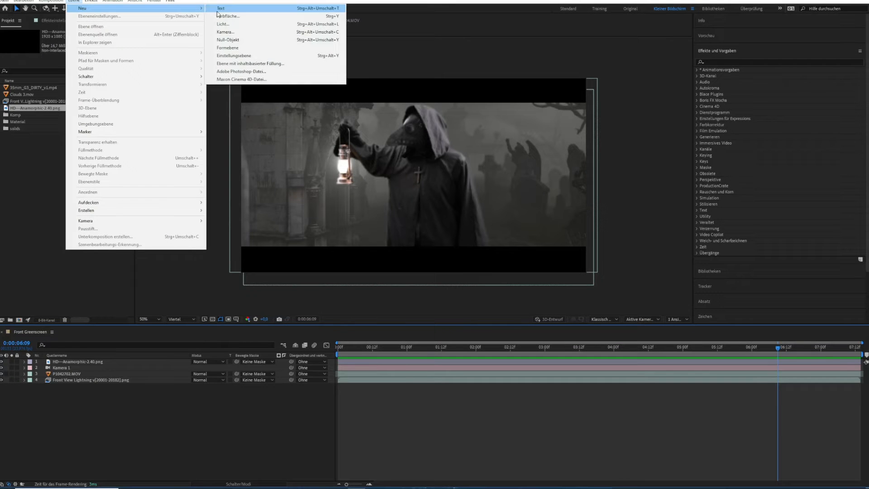
pyautogui.click(251, 56)
pyautogui.moveTo(778, 355); pyautogui.dragTo(756, 359)
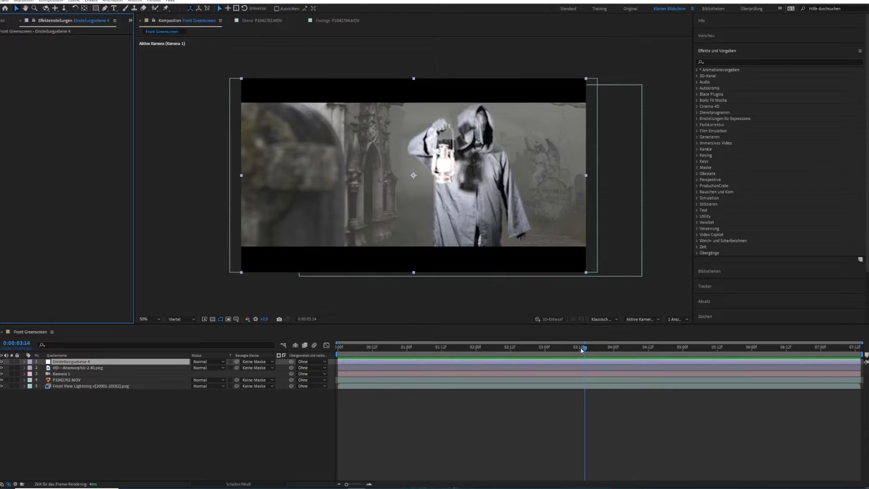
pyautogui.click(355, 348)
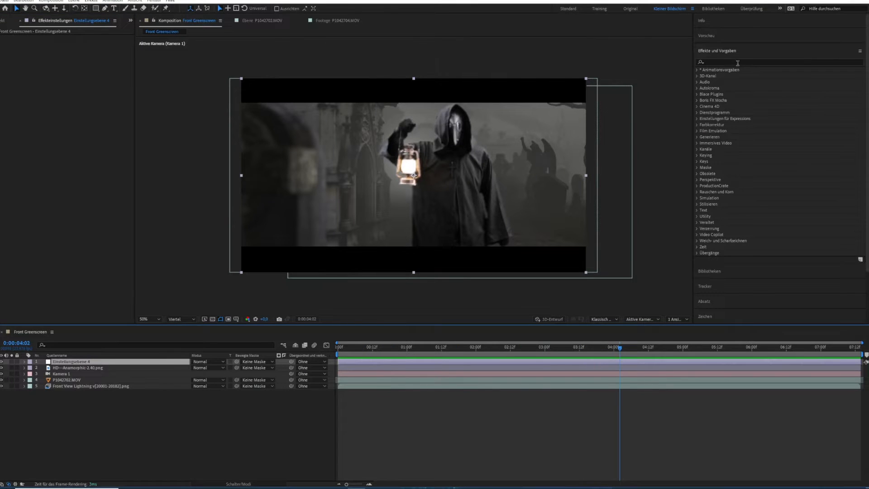
# Step: Apply the Lumetri-Farbe effect to the new adjustment layer and rename the layer CC
pyautogui.click(738, 62)
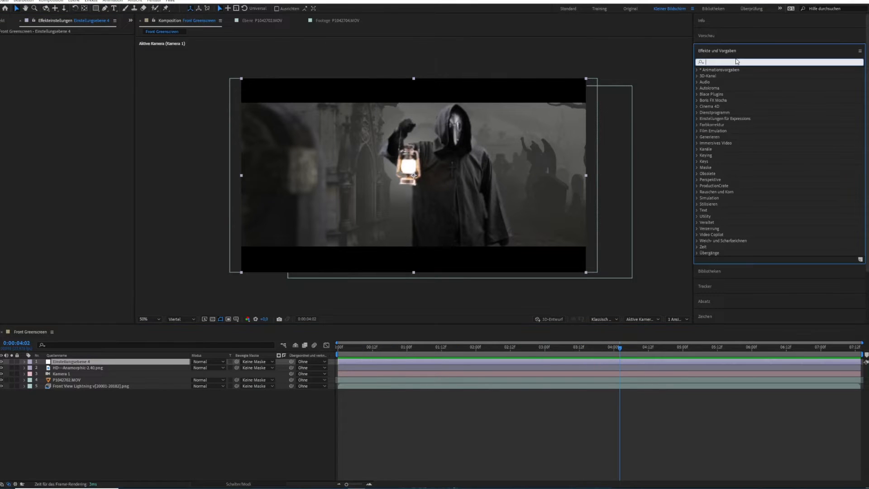
pyautogui.write('lumet')
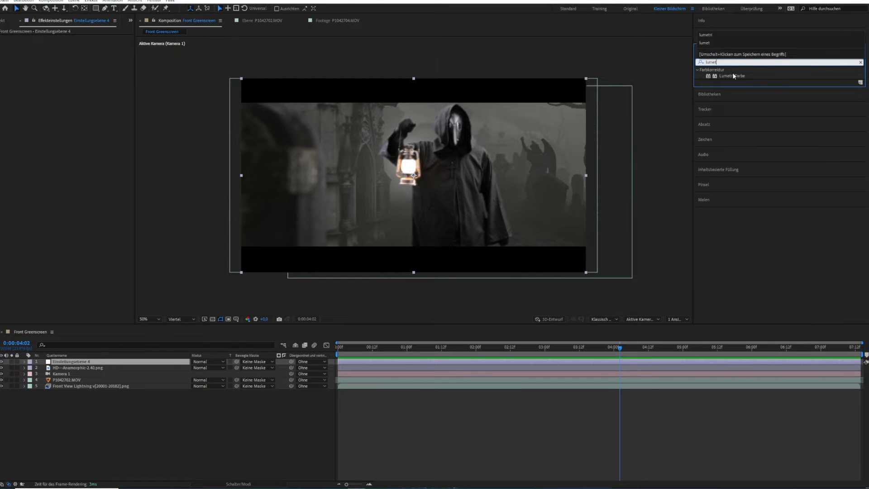
pyautogui.moveTo(741, 76); pyautogui.dragTo(88, 362)
pyautogui.click(86, 361)
pyautogui.press('Return')
pyautogui.write('CC')
pyautogui.press('Return')
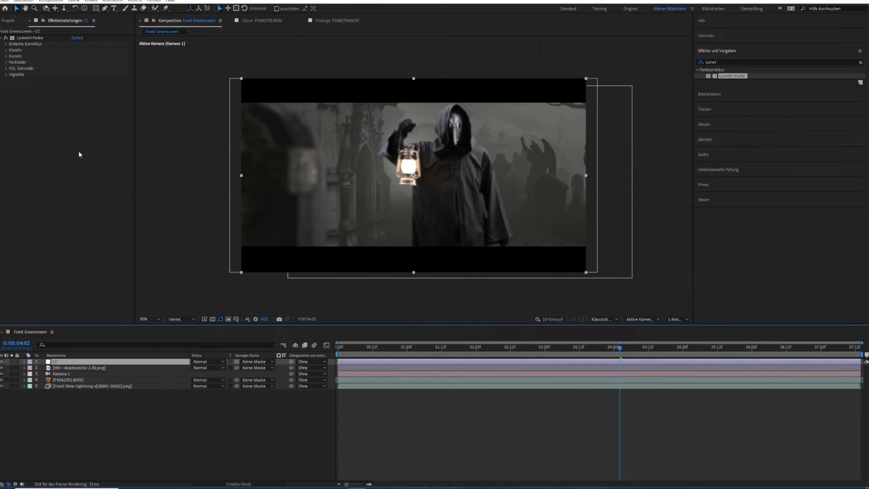
# Step: Lower the contrast in Lumetri's basic correction to about -50 and check the grade at 0:00:04:15
pyautogui.click(7, 44)
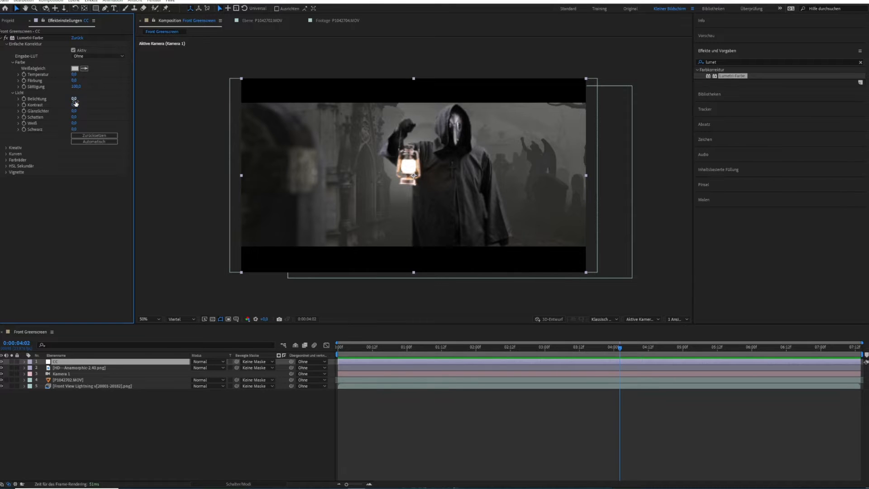
pyautogui.moveTo(76, 105); pyautogui.dragTo(70, 105)
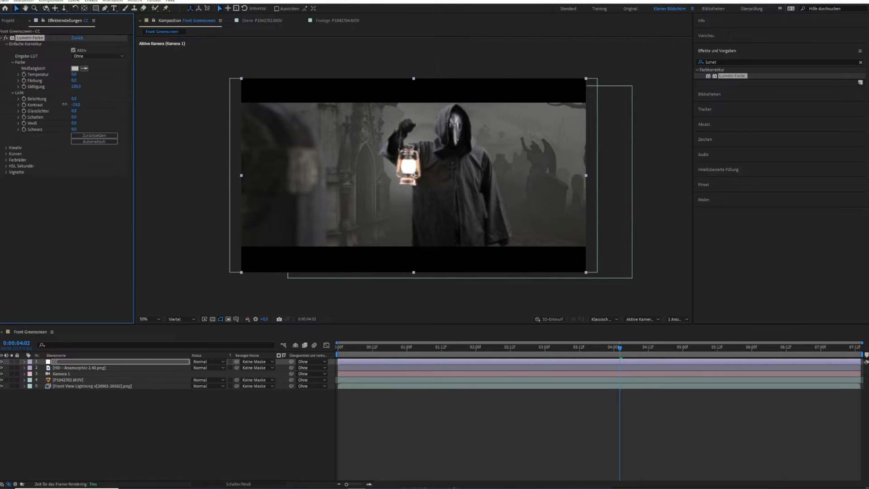
pyautogui.moveTo(619, 350); pyautogui.dragTo(657, 349)
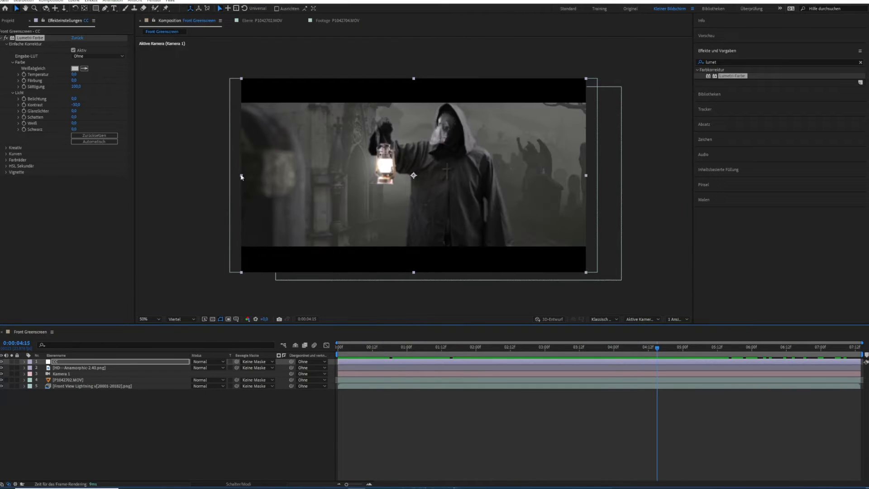
# Step: Load the Joker - Standard LUT from the Triune Film Luts 2020 folder as Lumetri's creative look
pyautogui.click(7, 148)
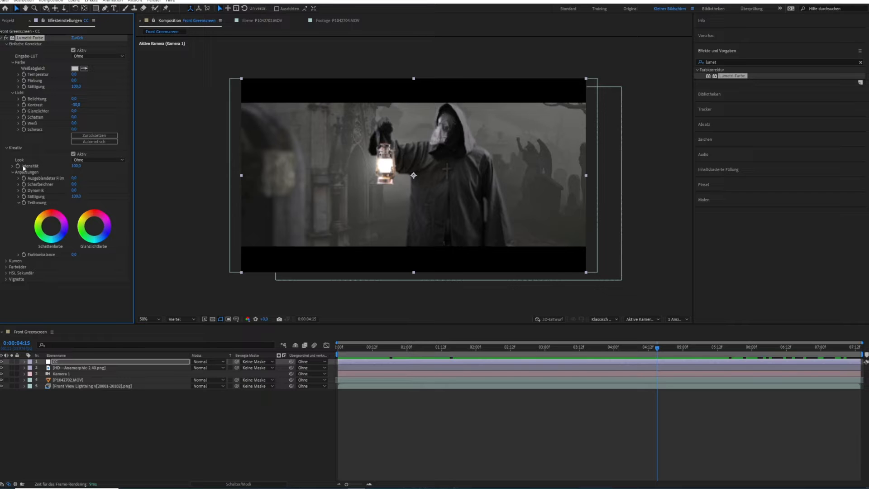
pyautogui.click(108, 162)
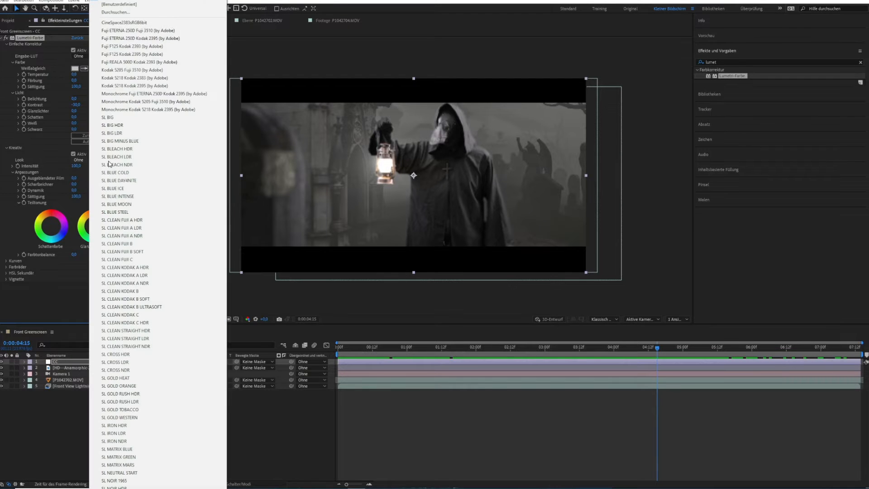
pyautogui.click(127, 12)
pyautogui.doubleClick(89, 91)
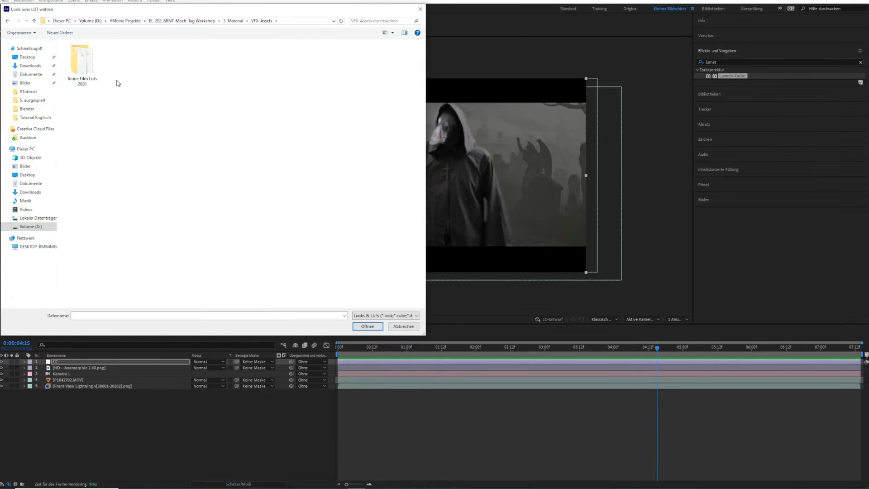
pyautogui.doubleClick(97, 67)
pyautogui.click(93, 61)
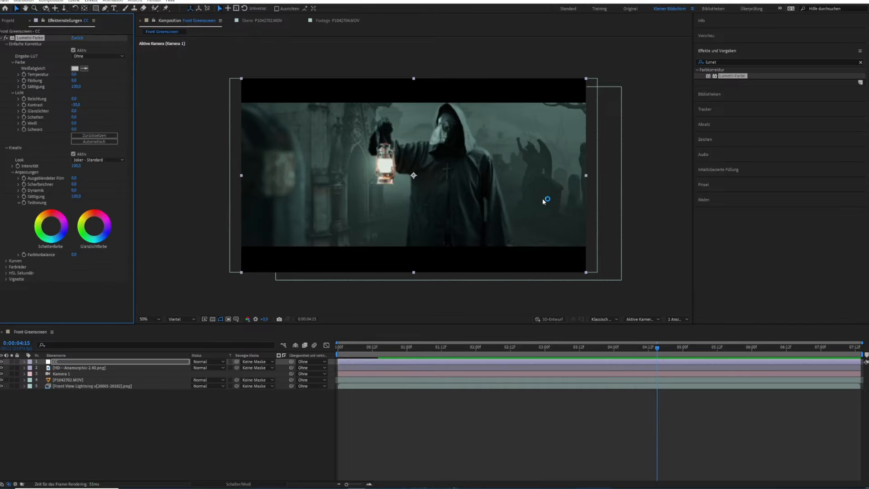
# Step: Play and scrub the graded composition, examining how the P1042702.MOV figure sits in the background, and return to 0:00:00:00
pyautogui.moveTo(659, 348); pyautogui.dragTo(331, 355)
pyautogui.press('space')
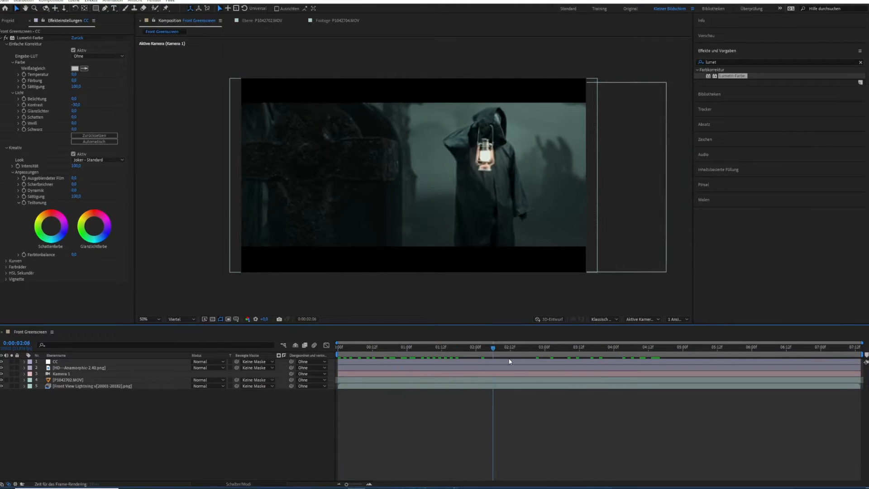
pyautogui.click(82, 388)
pyautogui.click(75, 380)
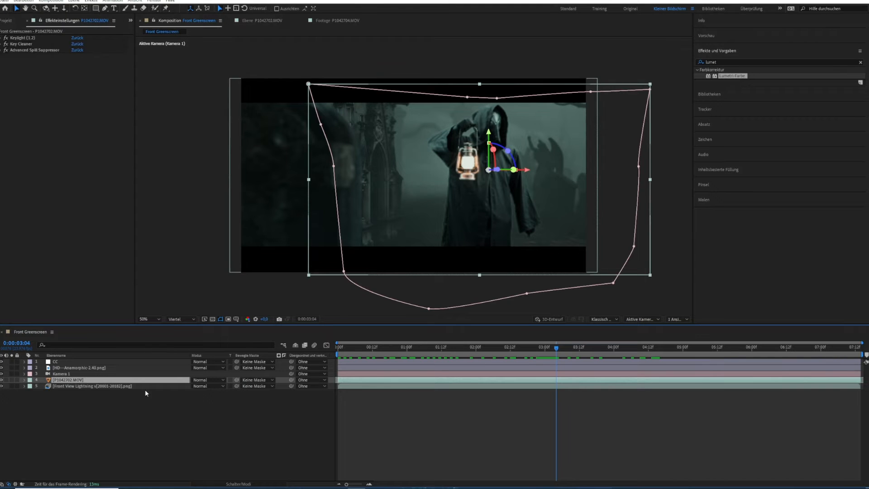
pyautogui.moveTo(556, 350); pyautogui.dragTo(402, 344)
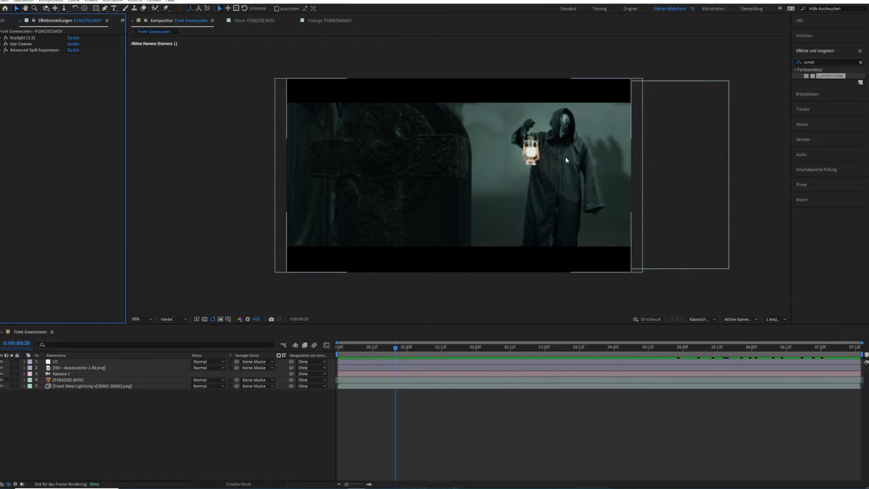
pyautogui.moveTo(395, 348); pyautogui.dragTo(339, 347)
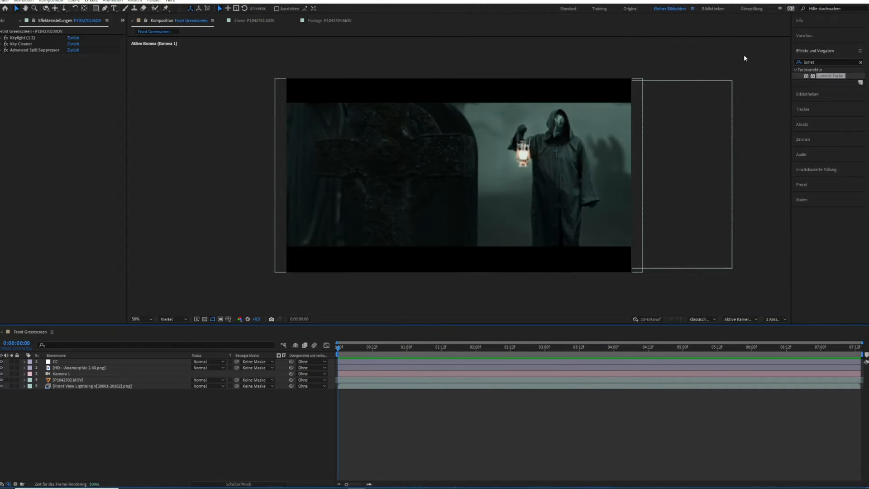
# Step: Search the effects for "kamera" and apply Kameralinsen-Weichzeichner to the P1042702.MOV layer
pyautogui.moveTo(790, 52); pyautogui.dragTo(732, 51)
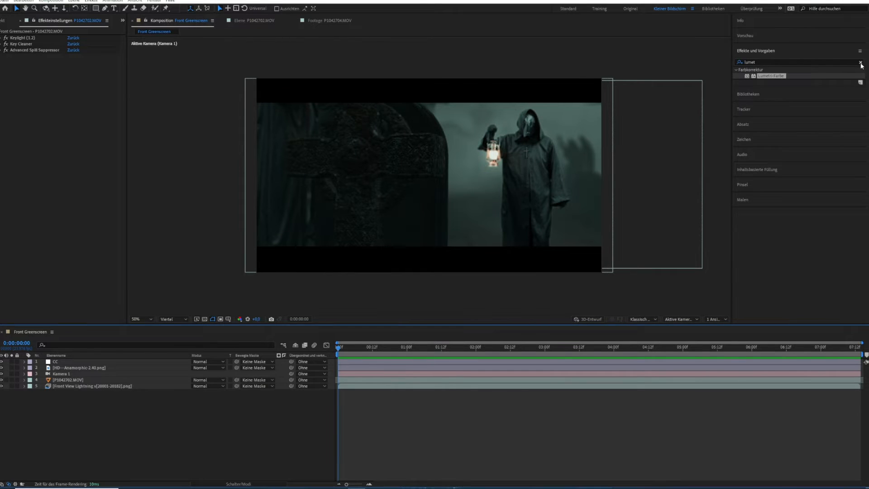
pyautogui.click(861, 62)
pyautogui.click(792, 62)
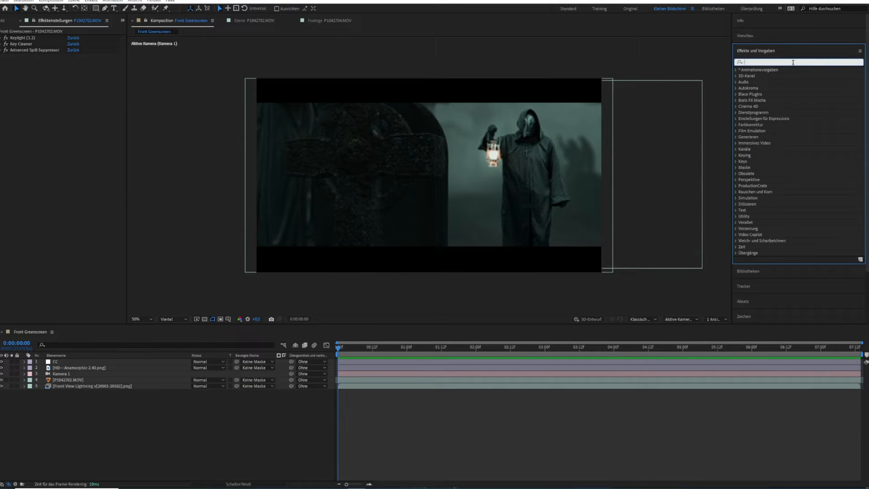
pyautogui.write('kamera')
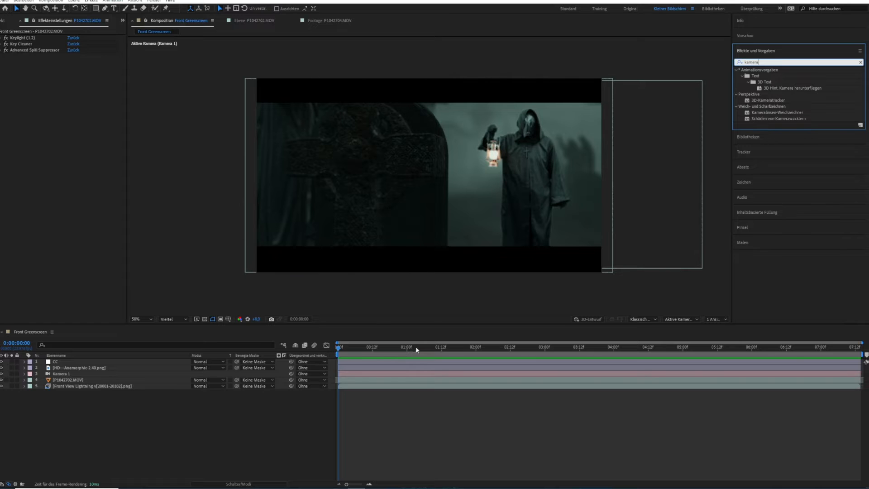
pyautogui.click(356, 381)
pyautogui.moveTo(769, 112); pyautogui.dragTo(83, 384)
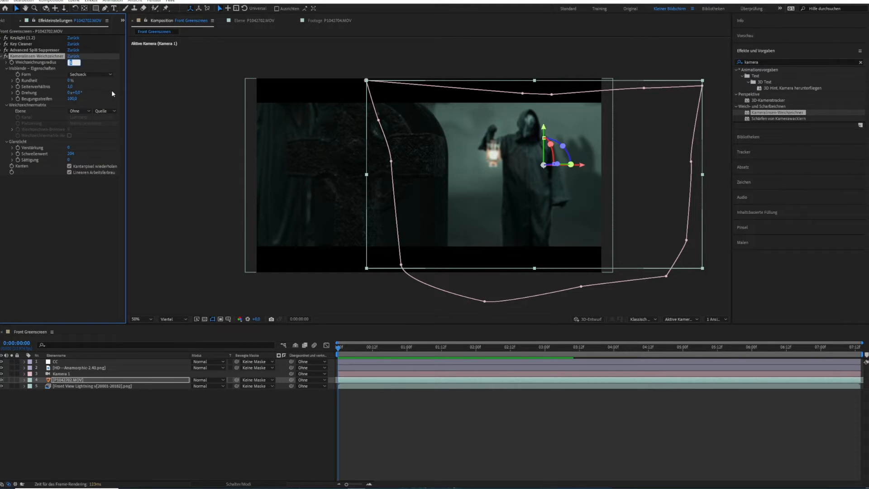
# Step: Keyframe the lens blur radius of P1042702.MOV from 14 at 0:00:00:00 to 0.5 at 0:00:03:12
pyautogui.click(91, 240)
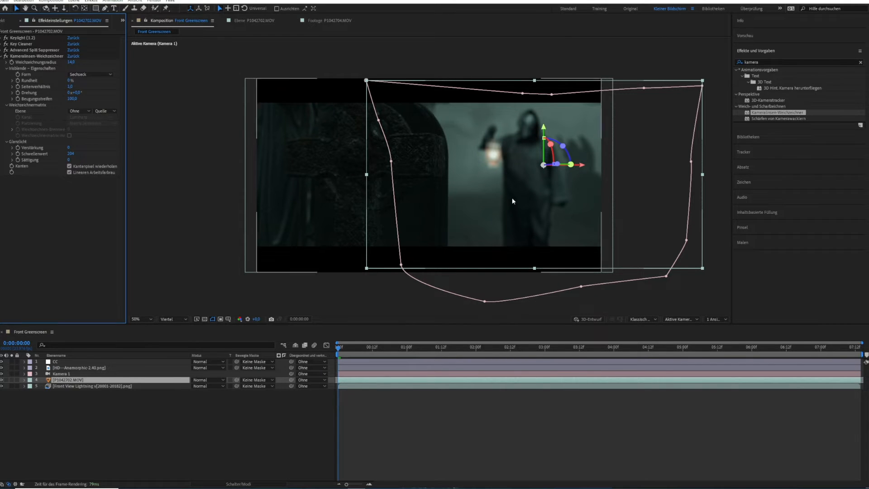
pyautogui.click(19, 56)
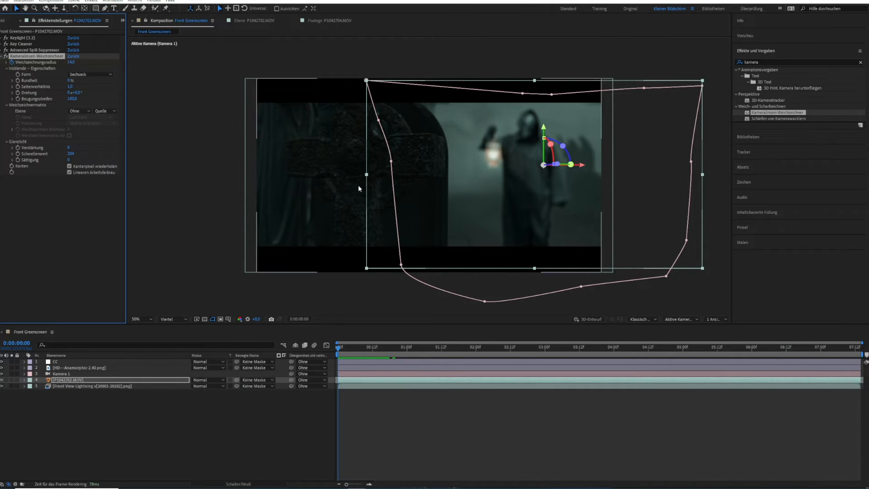
pyautogui.moveTo(341, 348); pyautogui.dragTo(580, 362)
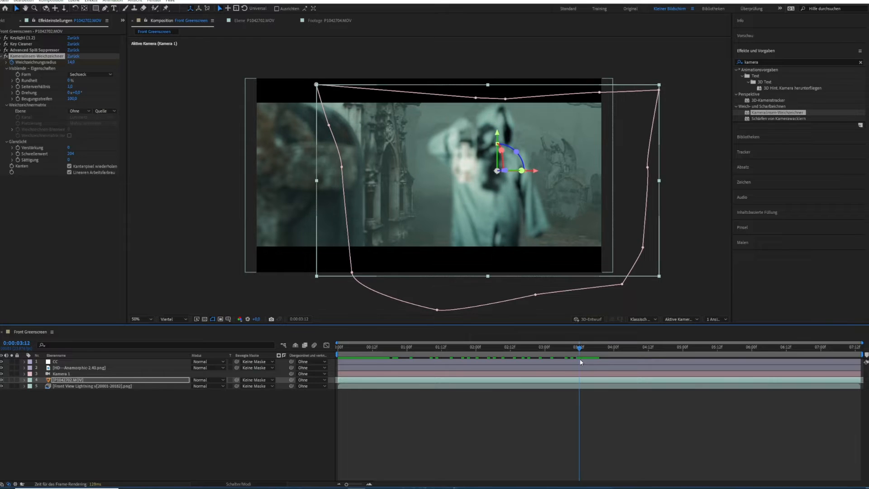
pyautogui.click(71, 62)
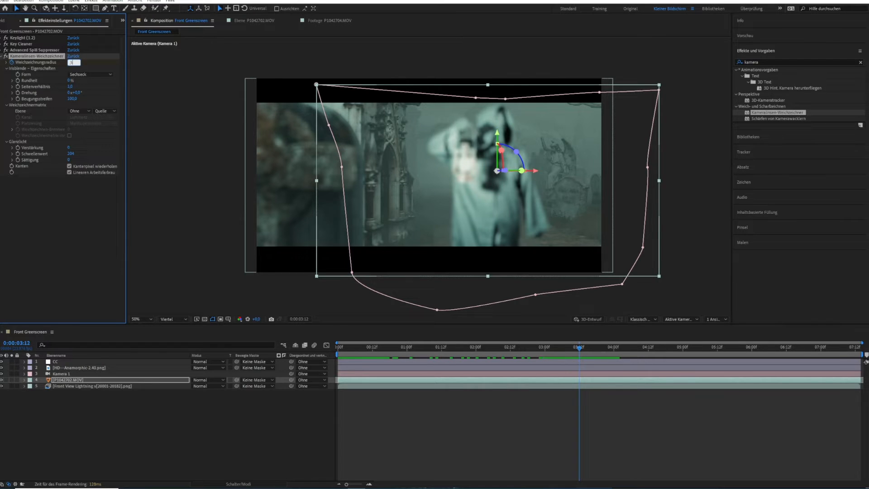
pyautogui.click(627, 401)
# Step: Inspect the figure's blur at 0:00:05:04 in full resolution at 100% zoom, toggling the lens blur for comparison
pyautogui.moveTo(559, 348); pyautogui.dragTo(695, 360)
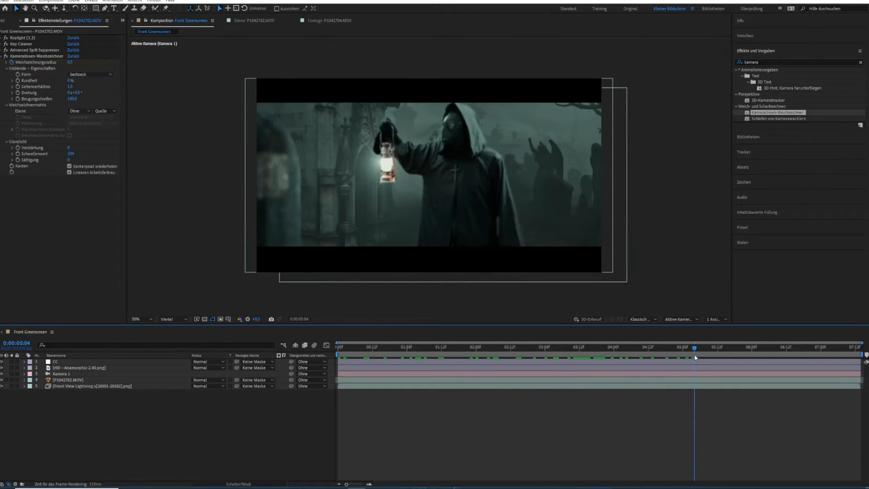
pyautogui.click(173, 319)
pyautogui.click(189, 335)
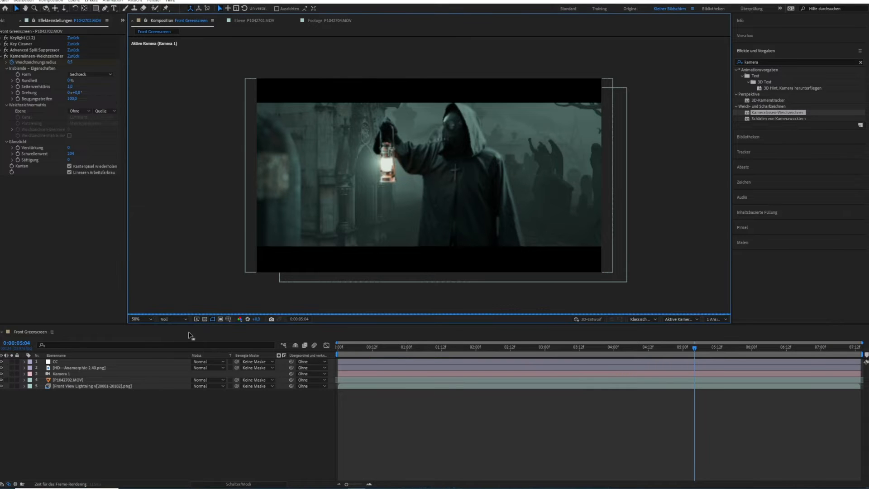
pyautogui.press('/')
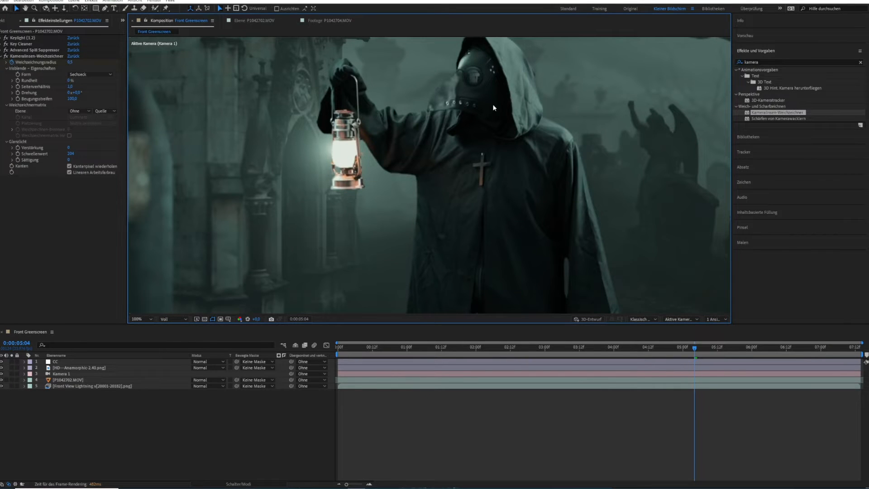
pyautogui.click(5, 57)
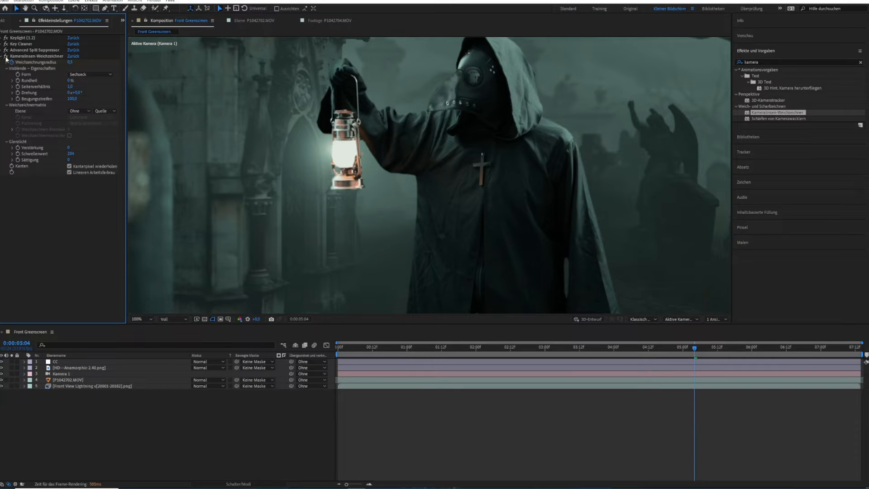
# Step: Reduce the preview resolution to Viertel at 50% zoom and scrub from the start to review the focus transition
pyautogui.moveTo(688, 350); pyautogui.dragTo(367, 352)
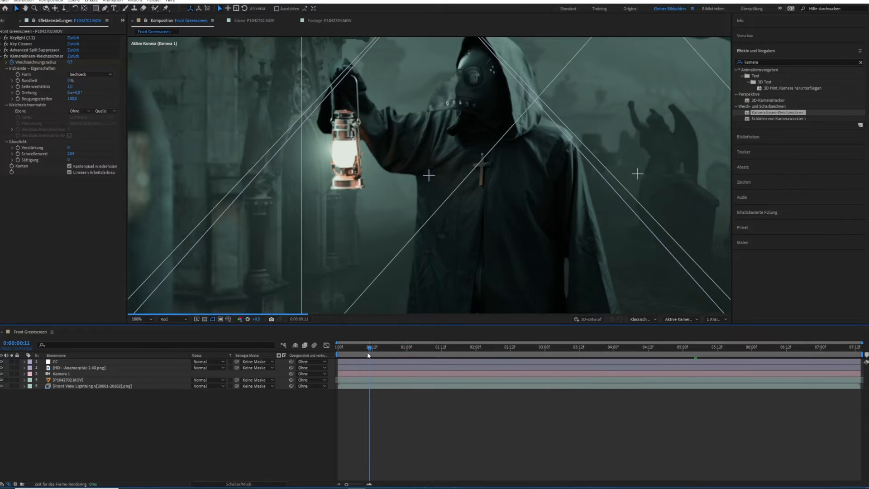
pyautogui.click(172, 319)
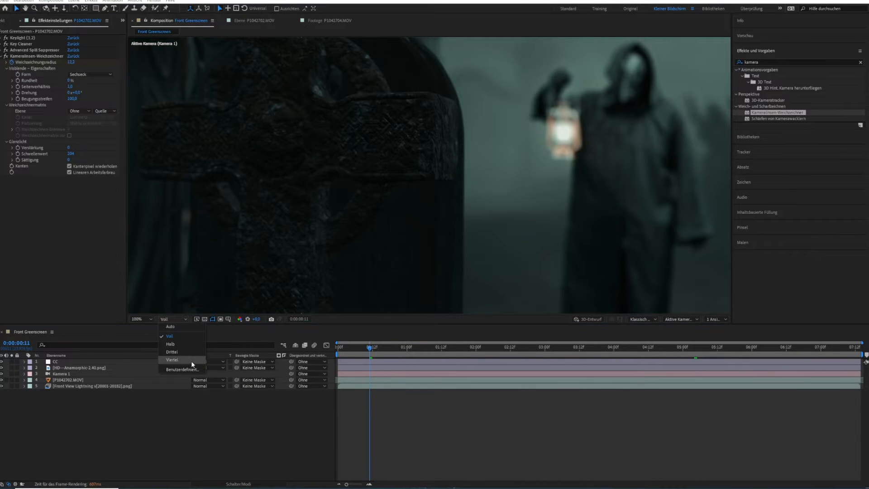
pyautogui.click(190, 360)
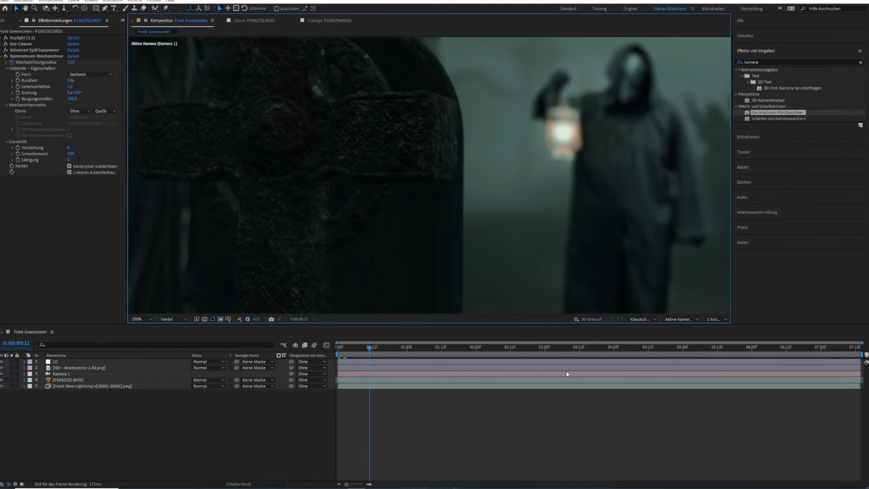
pyautogui.scroll(-2, 574, 201)
pyautogui.moveTo(340, 347); pyautogui.dragTo(540, 346)
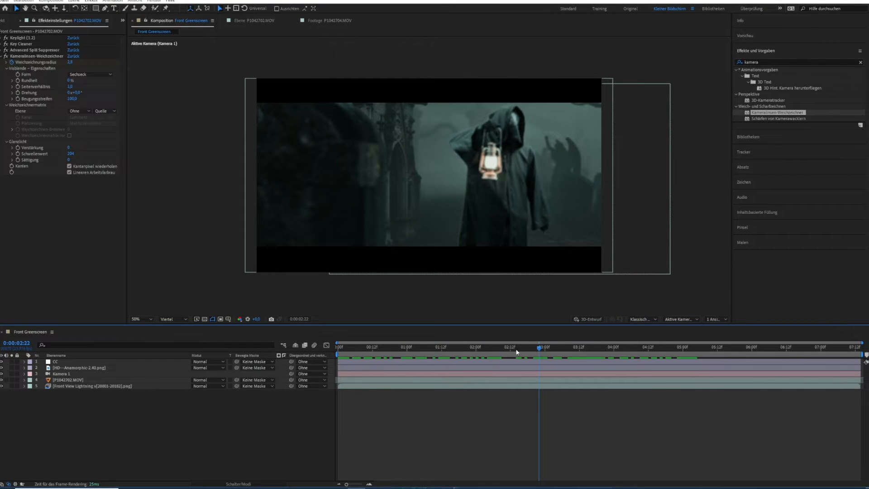
# Step: Search the effects for "fär" and apply Färbung to the P1042702.MOV layer
pyautogui.moveTo(540, 347); pyautogui.dragTo(658, 347)
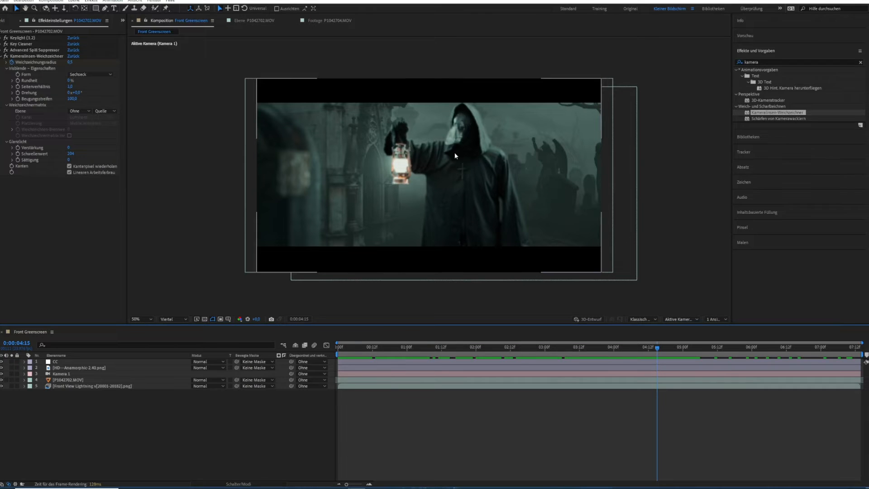
pyautogui.moveTo(761, 62); pyautogui.dragTo(722, 56)
pyautogui.write('fär')
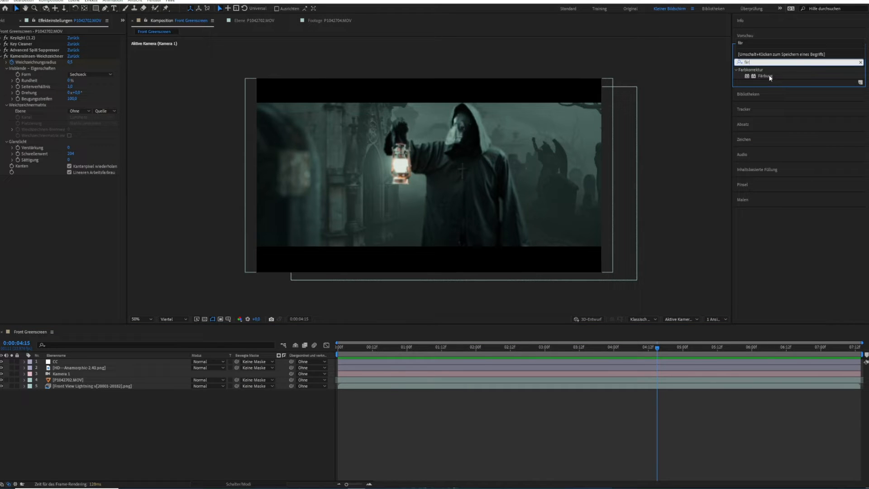
pyautogui.moveTo(770, 78); pyautogui.dragTo(78, 379)
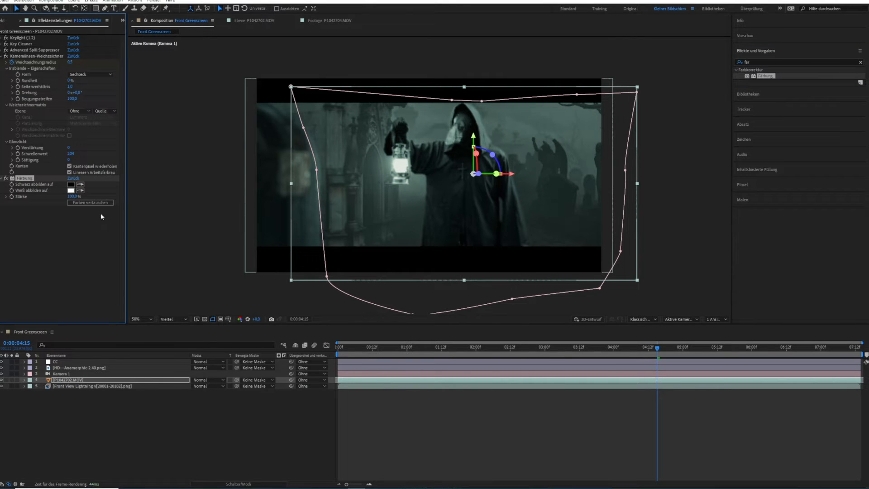
# Step: Set the Färbung strength of P1042702.MOV to 35 %, trying 30 % first and toggling the effect for comparison
pyautogui.click(72, 197)
pyautogui.write('30')
pyautogui.press('Return')
pyautogui.click(6, 179)
pyautogui.click(71, 197)
pyautogui.write('35')
pyautogui.press('Return')
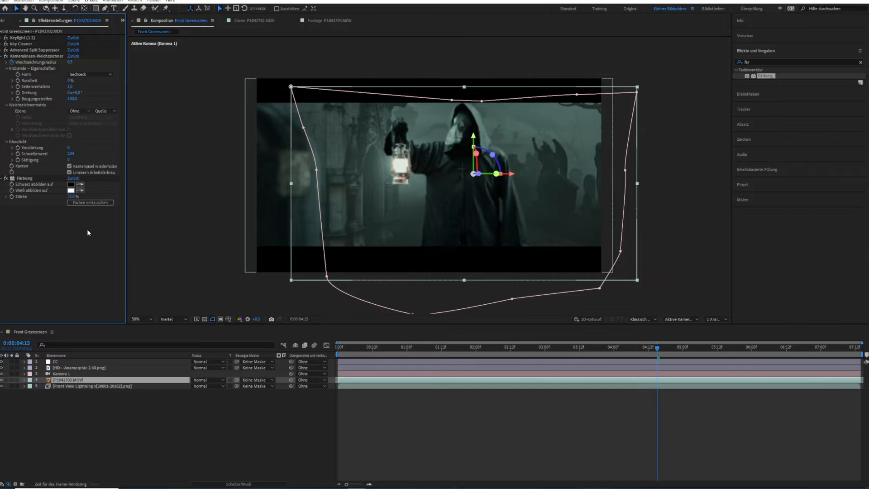
# Step: Deselect the layer and review the tinted figure against the graveyard by playing and scrubbing up to around 0:00:05:02
pyautogui.click(685, 425)
pyautogui.moveTo(659, 348)
pyautogui.mouseDown()
pyautogui.moveTo(408, 358)
pyautogui.moveTo(653, 359)
pyautogui.mouseUp()
pyautogui.press('space')
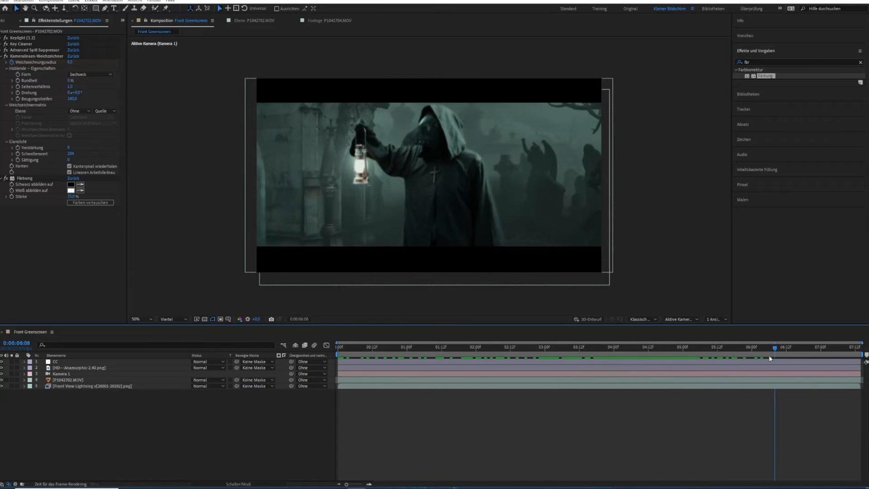
pyautogui.click(478, 347)
pyautogui.moveTo(478, 347); pyautogui.dragTo(699, 374)
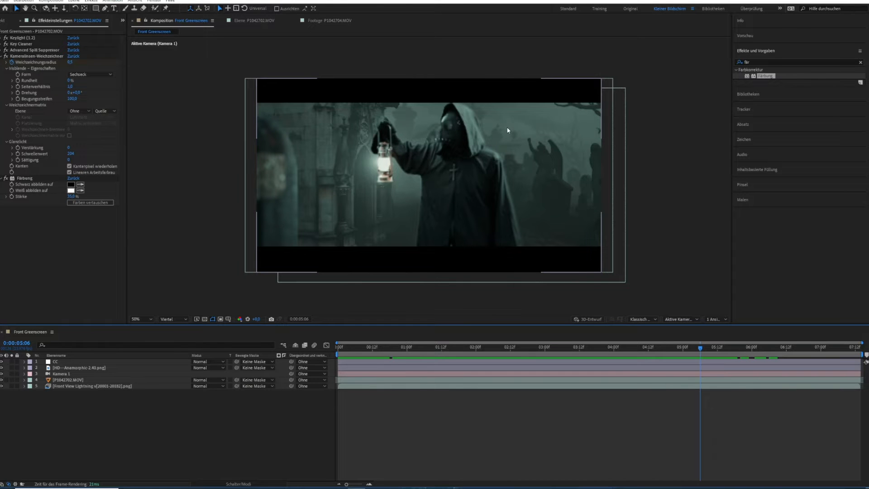
pyautogui.moveTo(700, 362); pyautogui.dragTo(690, 330)
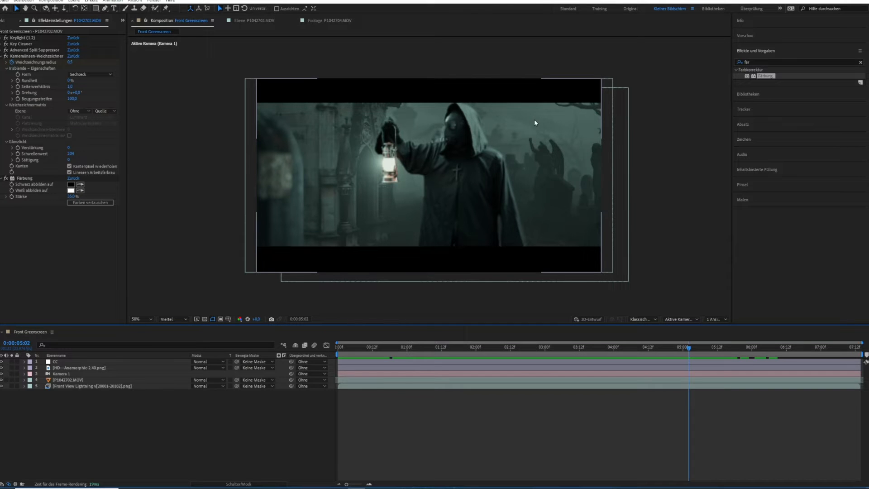
# Step: Search the effects for "lume" and apply Lumetri-Farbe to the P1042702.MOV layer
pyautogui.moveTo(689, 348); pyautogui.dragTo(637, 346)
pyautogui.click(747, 62)
pyautogui.write('lume')
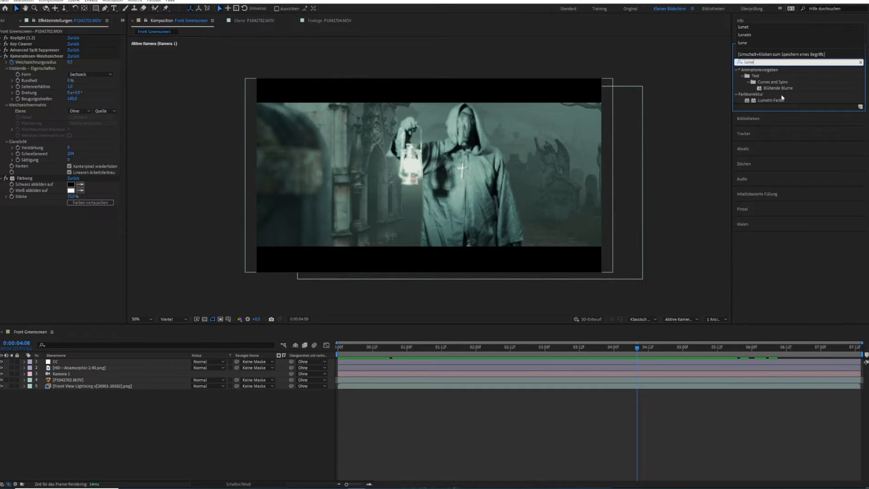
pyautogui.moveTo(777, 100); pyautogui.dragTo(73, 380)
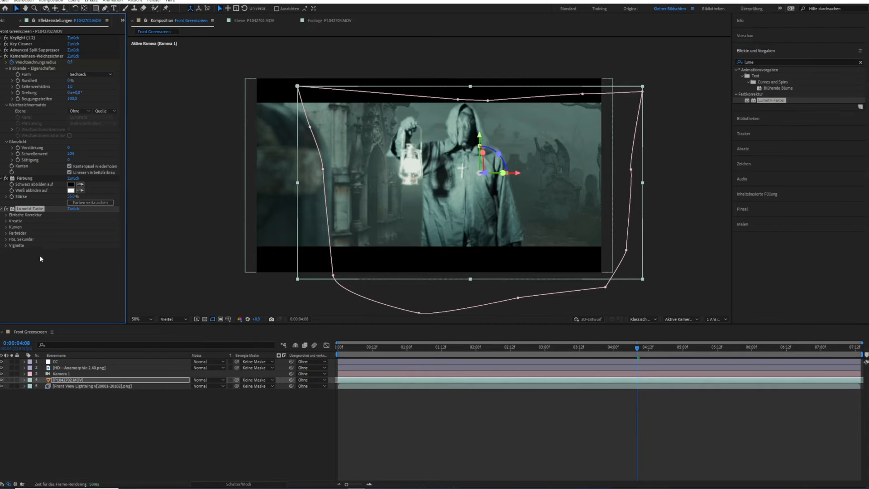
# Step: Lower Glanzlichter to -42 and reduce Schatten in Lumetri-Farbe's Einfache Korrektur, checking the figure around 0:00:05:04
pyautogui.click(6, 215)
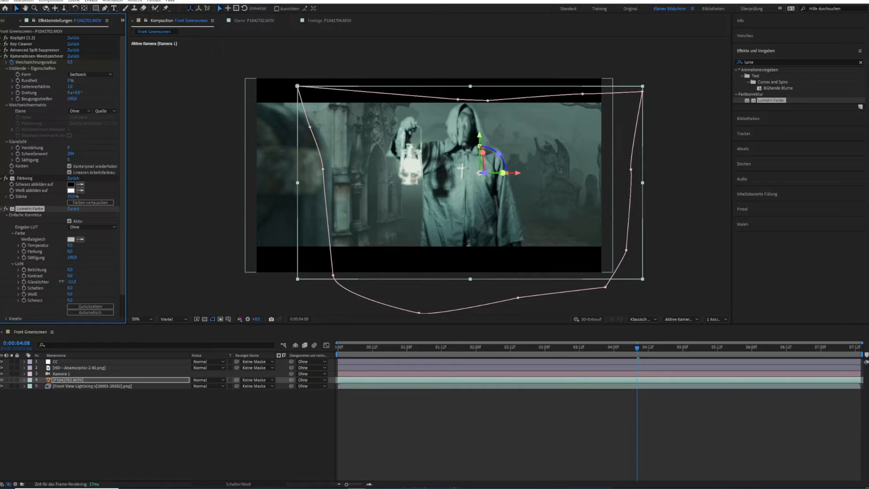
pyautogui.moveTo(512, 354); pyautogui.dragTo(707, 329)
pyautogui.moveTo(71, 281); pyautogui.dragTo(66, 282)
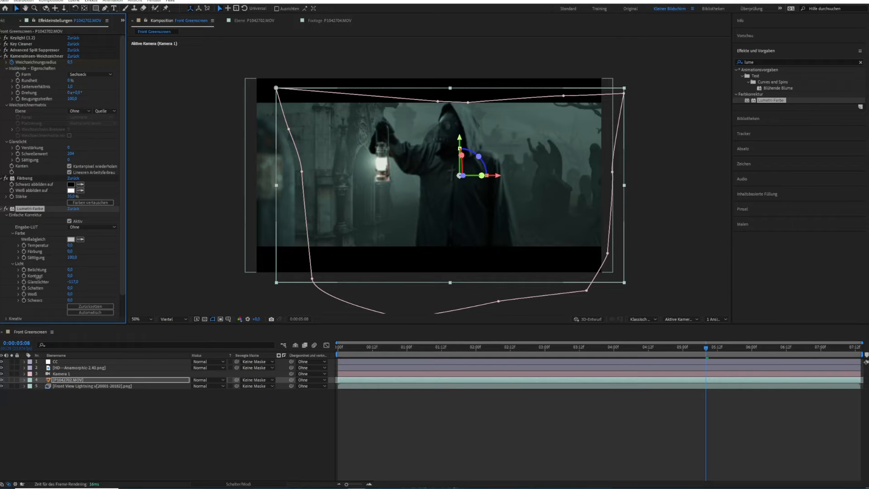
pyautogui.moveTo(42, 278); pyautogui.dragTo(72, 277)
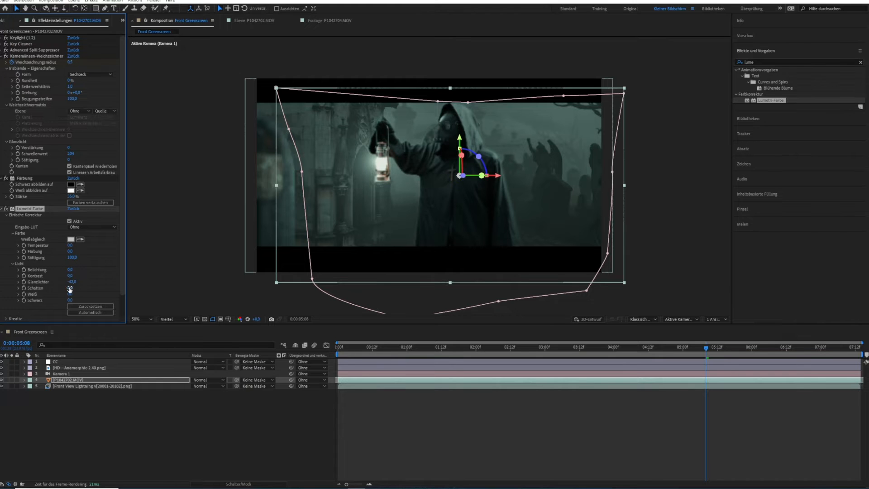
pyautogui.moveTo(67, 287); pyautogui.dragTo(4, 212)
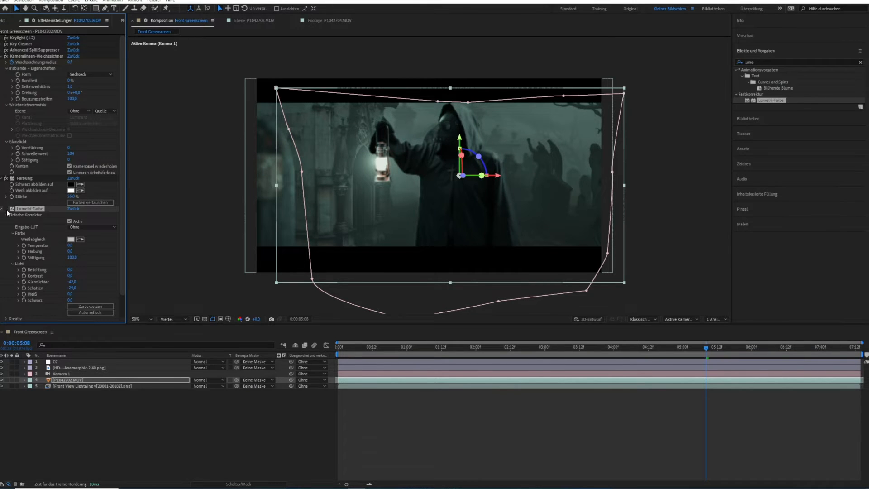
pyautogui.moveTo(591, 348); pyautogui.dragTo(694, 339)
pyautogui.click(782, 412)
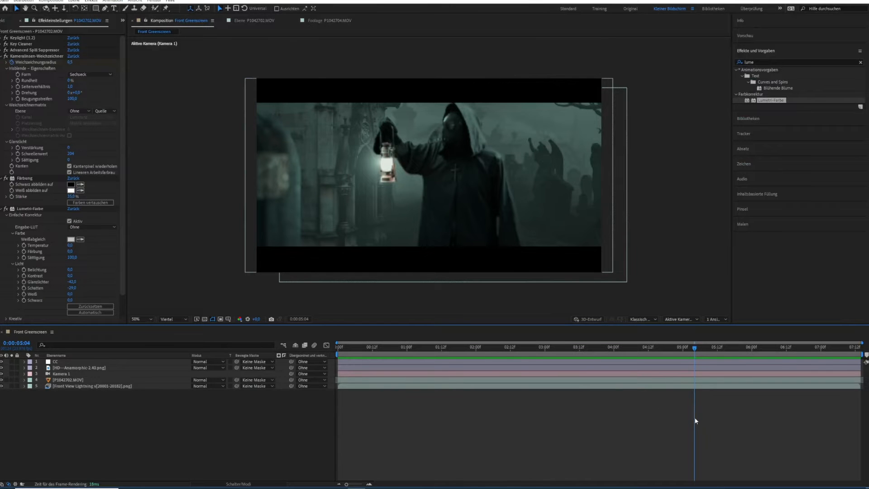
pyautogui.moveTo(694, 348)
pyautogui.mouseDown()
pyautogui.moveTo(345, 349)
pyautogui.moveTo(467, 353)
pyautogui.moveTo(559, 338)
pyautogui.moveTo(694, 339)
pyautogui.mouseUp()
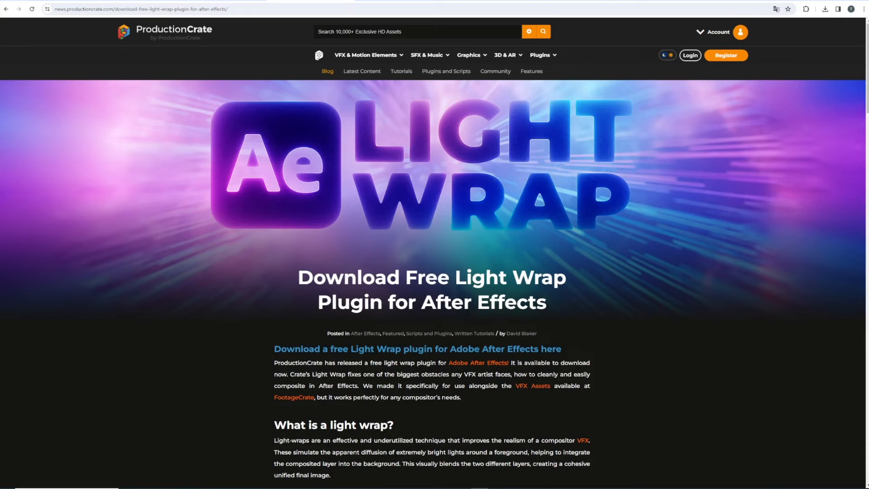
# Step: Read ProductionCrate's Light Wrap plugin page in the browser, examining the before-and-after comparison, installation notes and blur and width examples
pyautogui.scroll(-8, 468, 312)
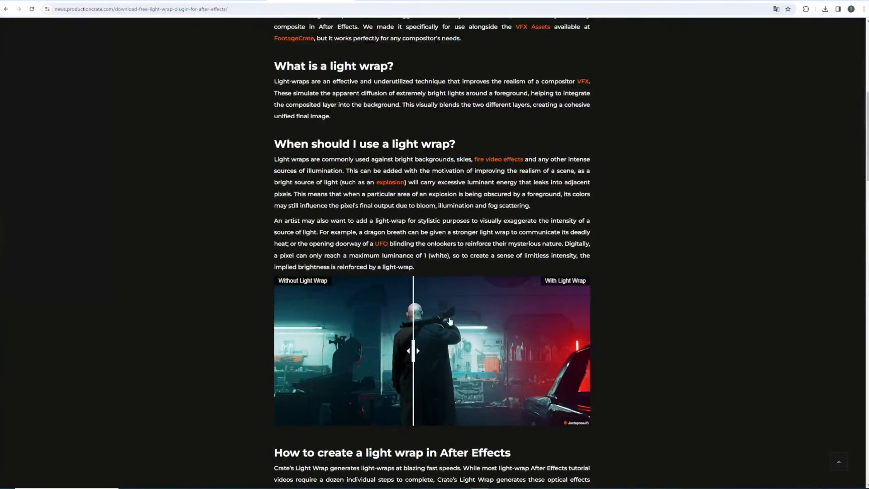
pyautogui.scroll(-1, 450, 320)
pyautogui.moveTo(413, 314); pyautogui.dragTo(438, 314)
pyautogui.moveTo(399, 319); pyautogui.dragTo(447, 313)
pyautogui.scroll(-7, 448, 308)
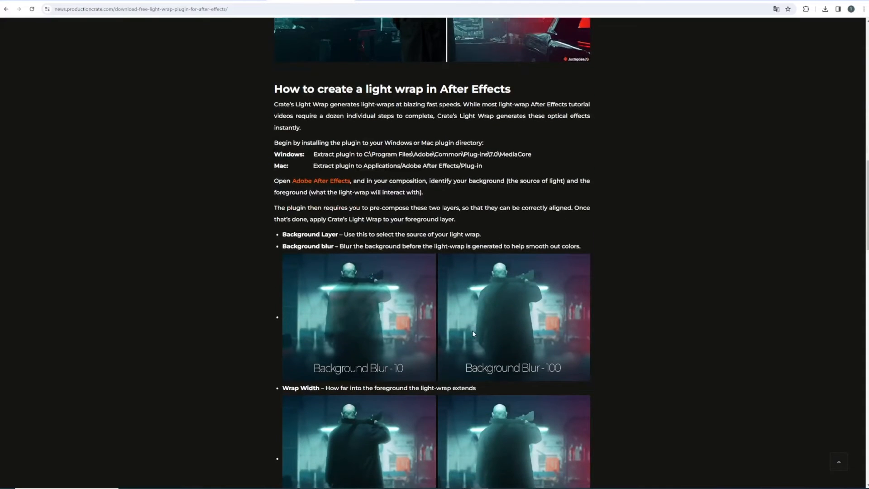
pyautogui.scroll(-2, 473, 333)
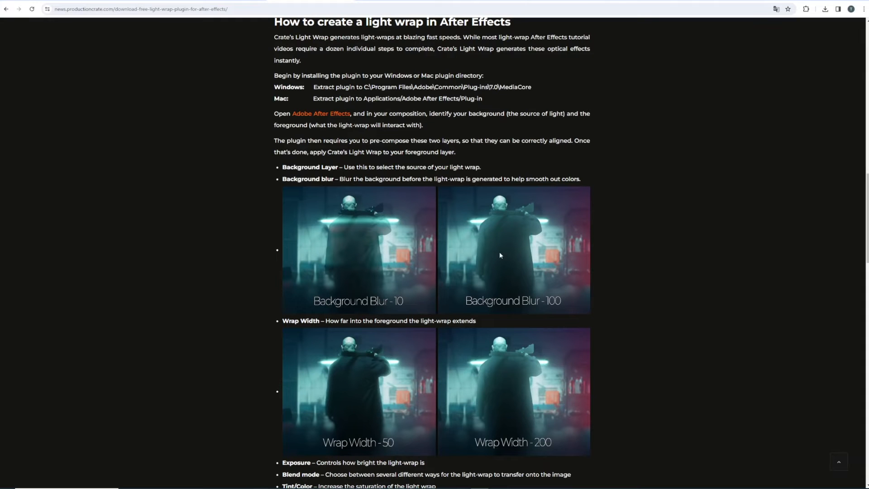
pyautogui.scroll(15, 493, 271)
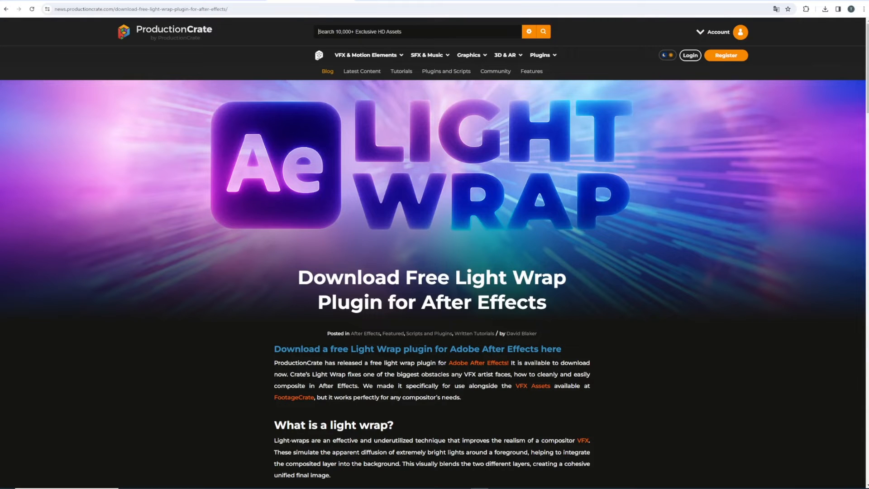
# Step: Switch back to After Effects and apply ProductionCrate's Crate's Light Wrap to the P1042702.MOV layer
pyautogui.moveTo(356, 487)
pyautogui.click(356, 466)
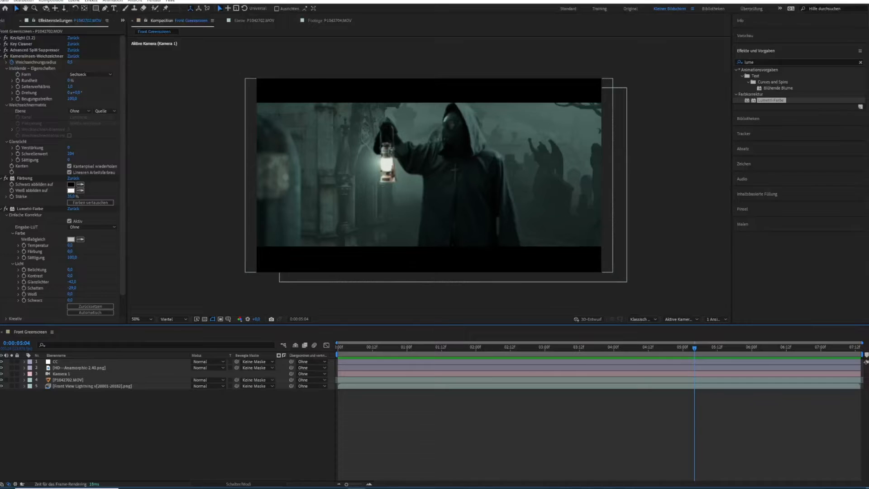
pyautogui.moveTo(608, 357); pyautogui.dragTo(730, 357)
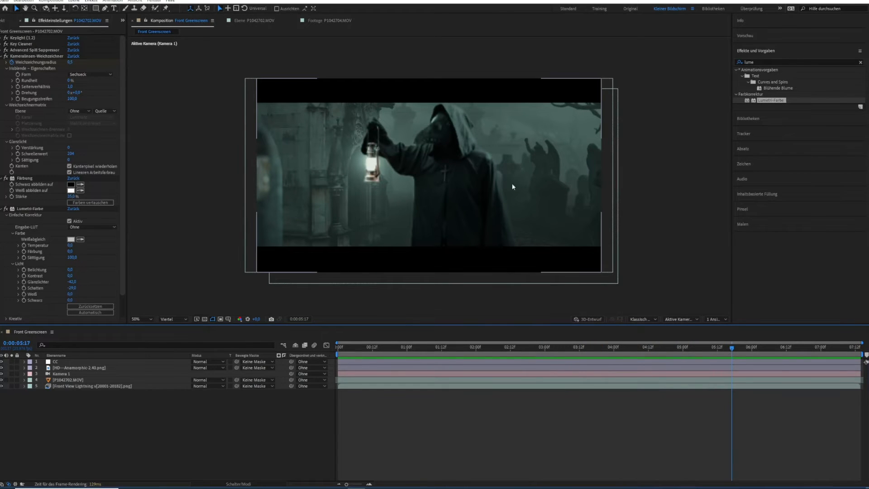
pyautogui.click(467, 145)
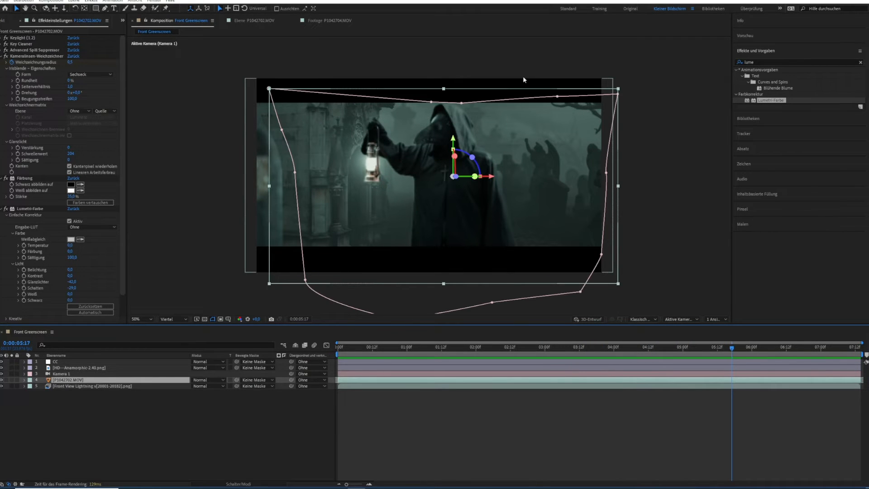
pyautogui.click(91, 2)
pyautogui.moveTo(114, 180)
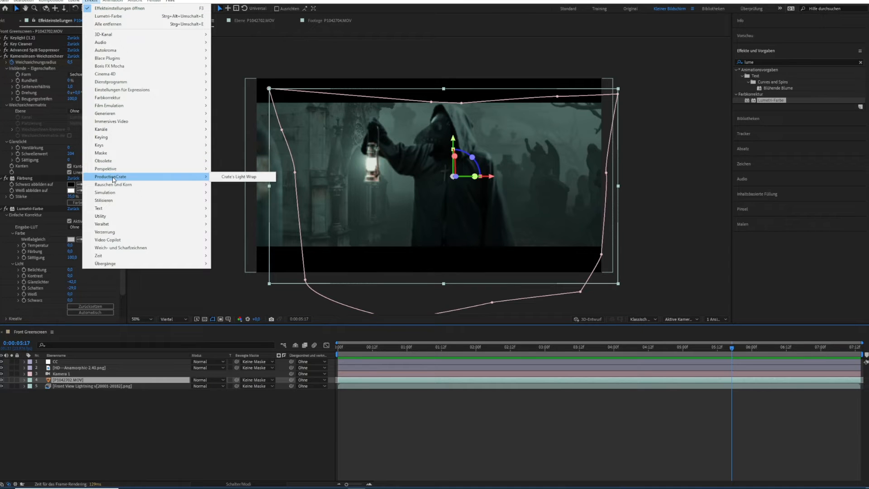
pyautogui.click(249, 180)
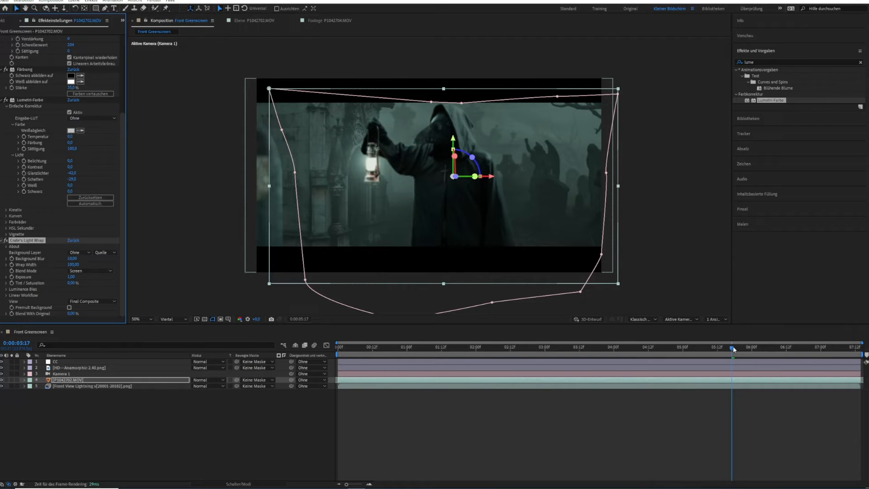
# Step: Pre-compose the Front View Lightning image sequence as "BG Render", moving all attributes into the new composition
pyautogui.click(91, 386)
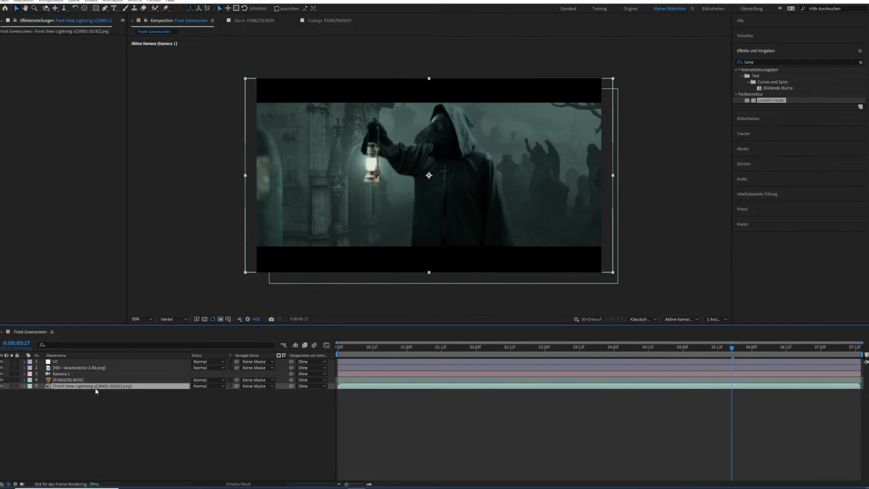
pyautogui.click(77, 1)
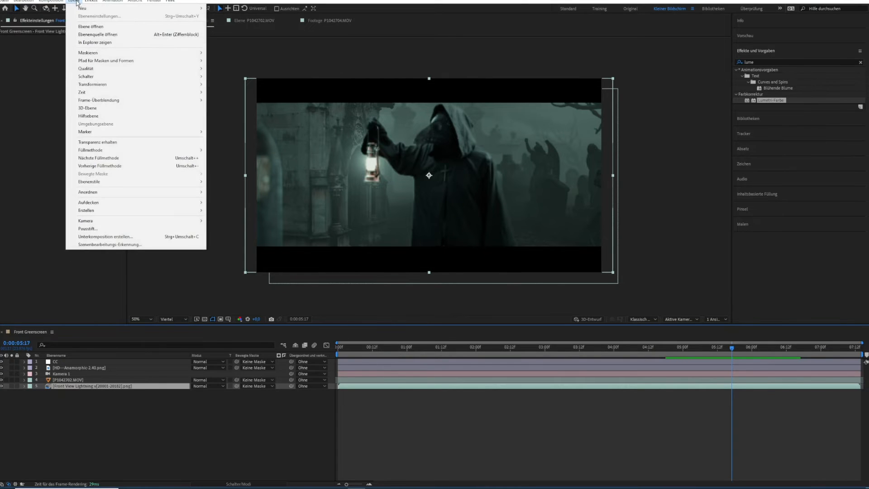
pyautogui.click(121, 237)
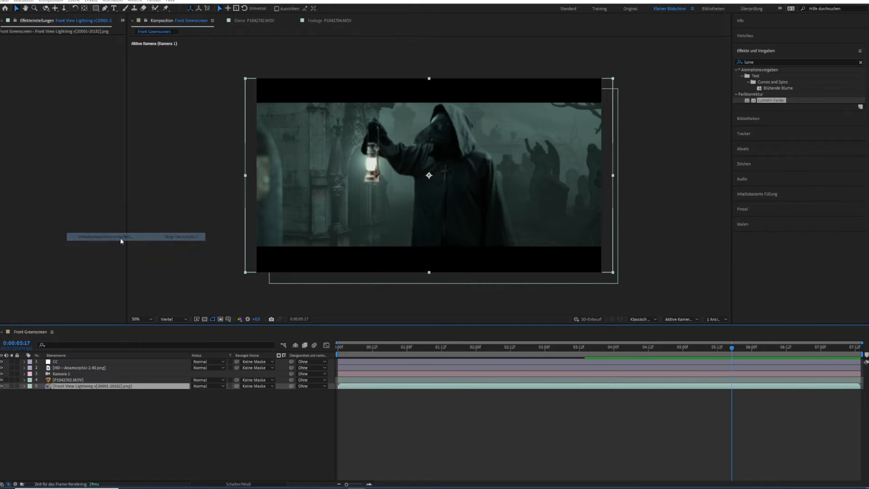
pyautogui.write('BG Render')
pyautogui.click(372, 203)
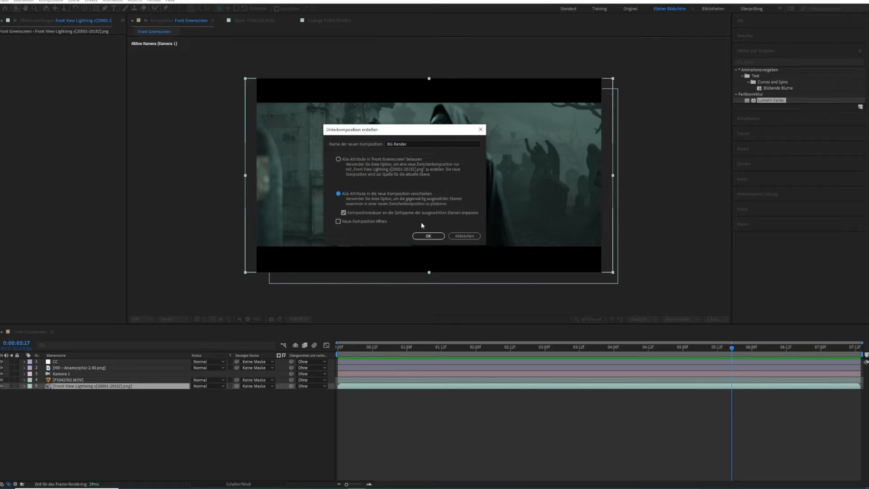
pyautogui.click(438, 236)
pyautogui.click(441, 236)
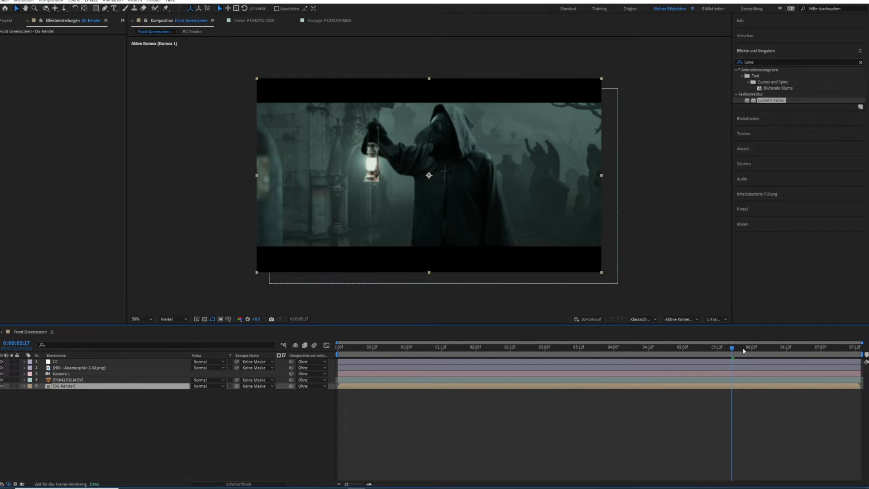
# Step: Inspect the contents of the BG Render composition, return to Front Greenscreen and scrub through the shot
pyautogui.moveTo(732, 348); pyautogui.dragTo(425, 357)
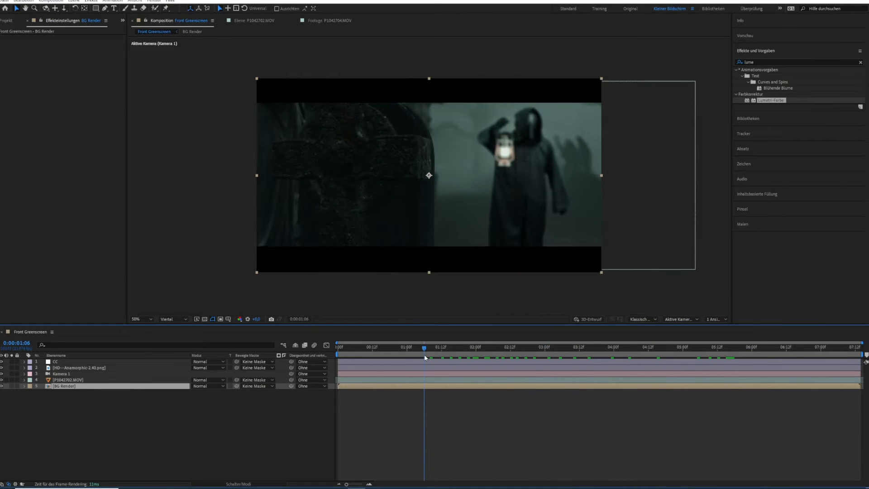
pyautogui.doubleClick(71, 389)
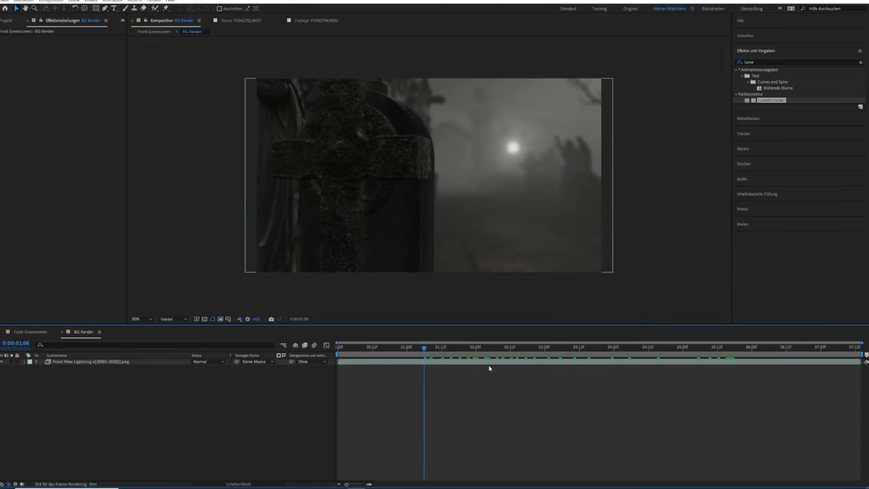
pyautogui.moveTo(424, 350); pyautogui.dragTo(375, 350)
pyautogui.click(29, 334)
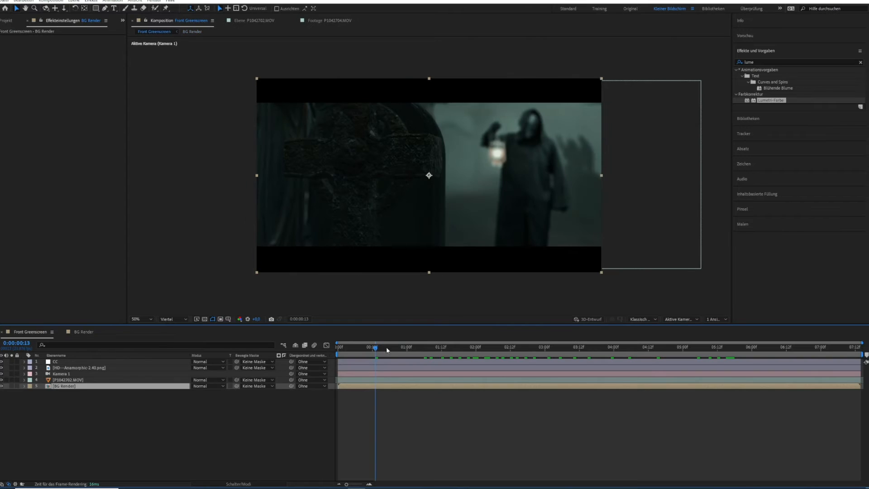
pyautogui.click(623, 347)
pyautogui.moveTo(653, 345); pyautogui.dragTo(540, 349)
# Step: Set BG Render as the Background Layer of Crate's Light Wrap on P1042702.MOV, previewing around 0:00:05:15 with the other effects collapsed
pyautogui.click(78, 381)
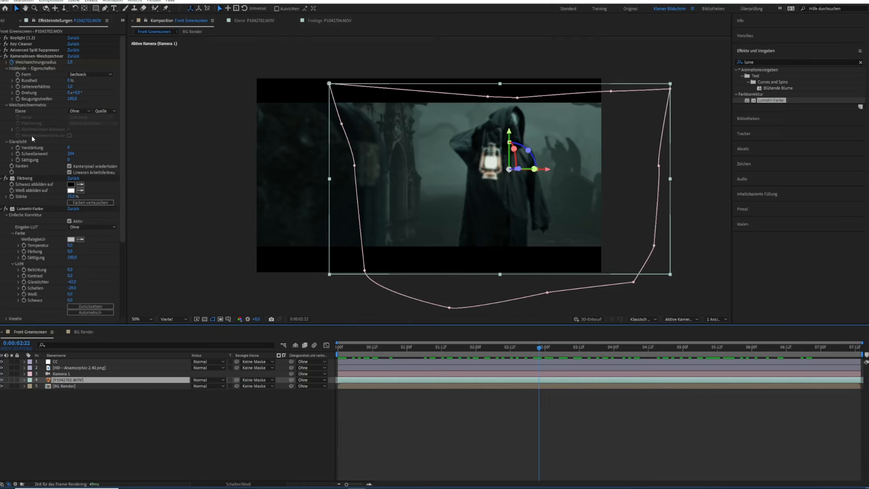
pyautogui.click(2, 179)
pyautogui.click(1, 57)
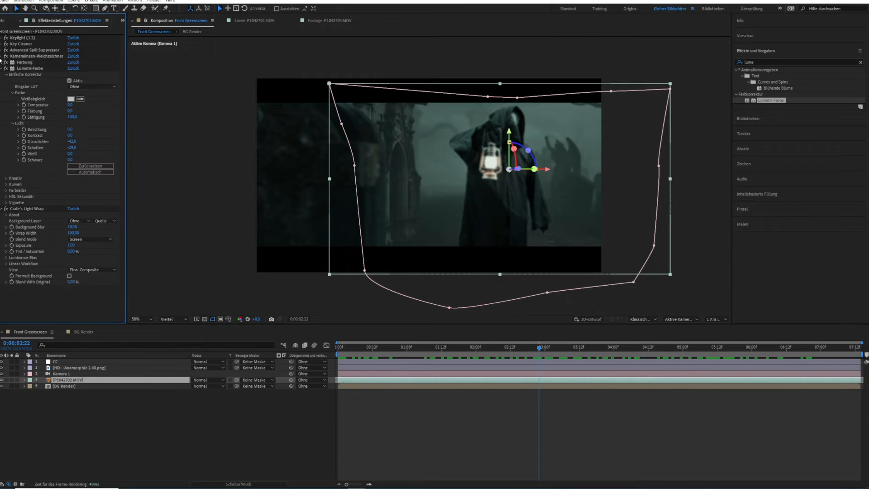
pyautogui.click(2, 68)
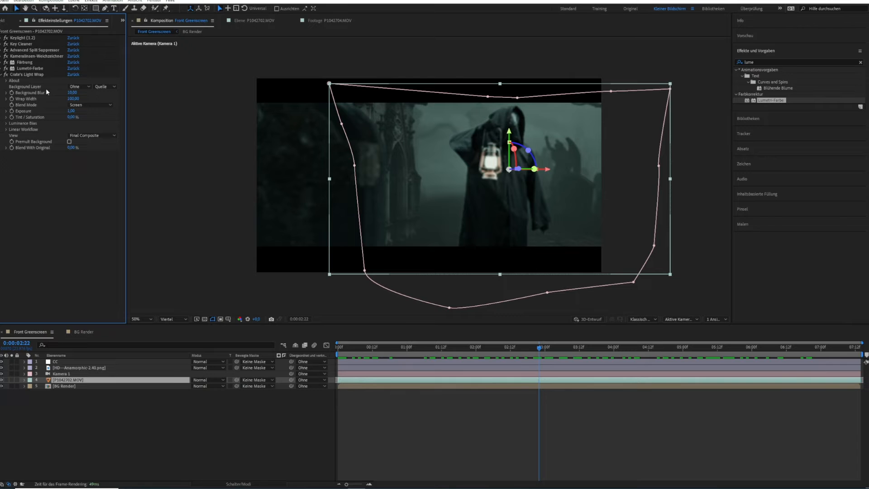
pyautogui.moveTo(539, 347); pyautogui.dragTo(725, 355)
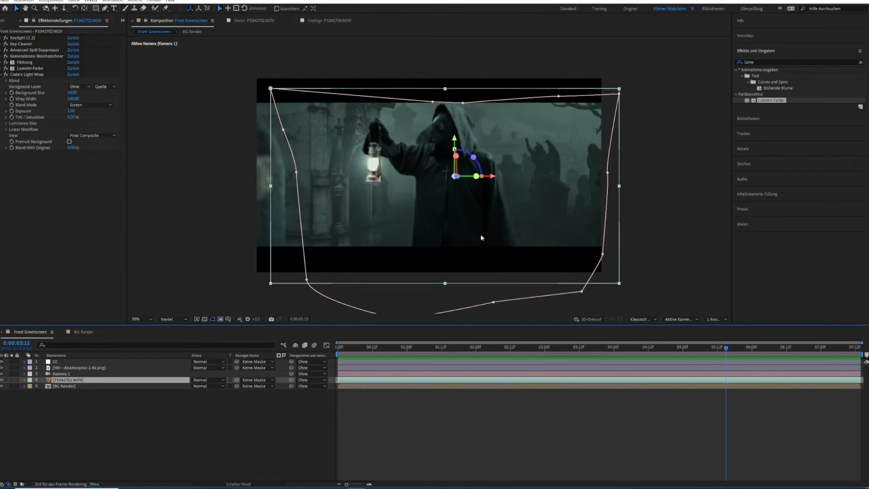
pyautogui.click(81, 86)
pyautogui.click(102, 129)
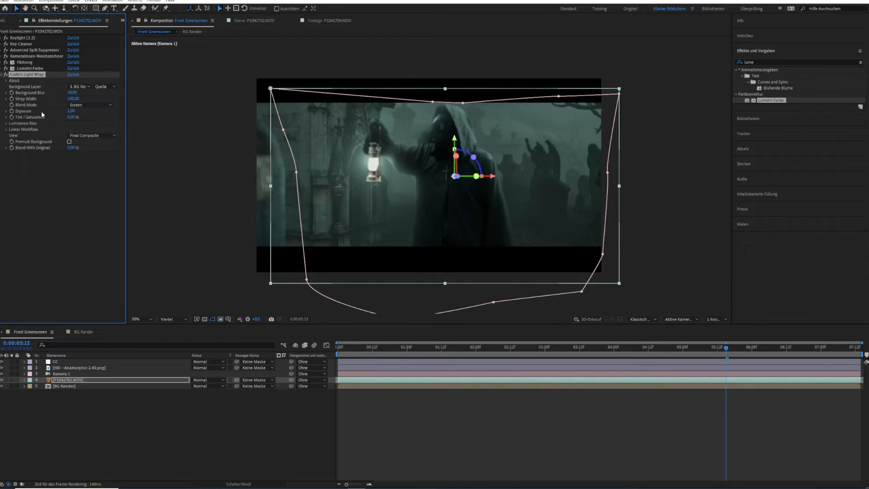
# Step: Isolate the light wrap by setting its View to Wrap Solo and soloing the P1042702.MOV layer
pyautogui.click(101, 135)
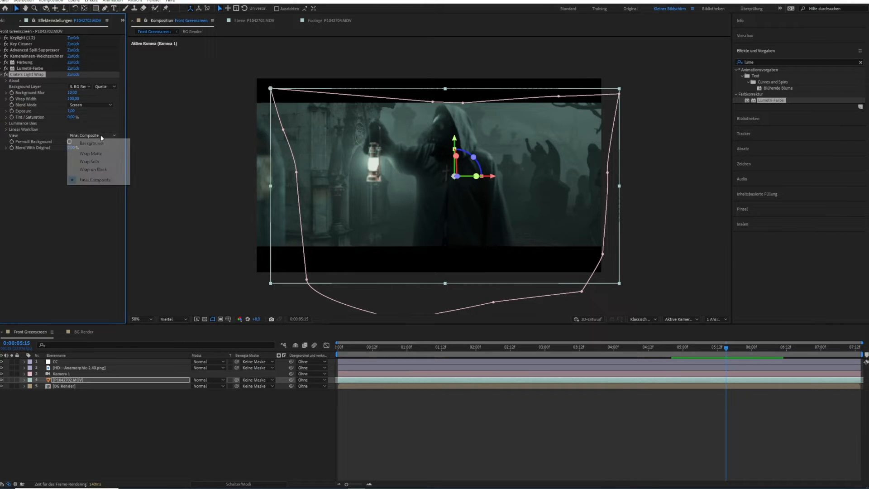
pyautogui.click(107, 161)
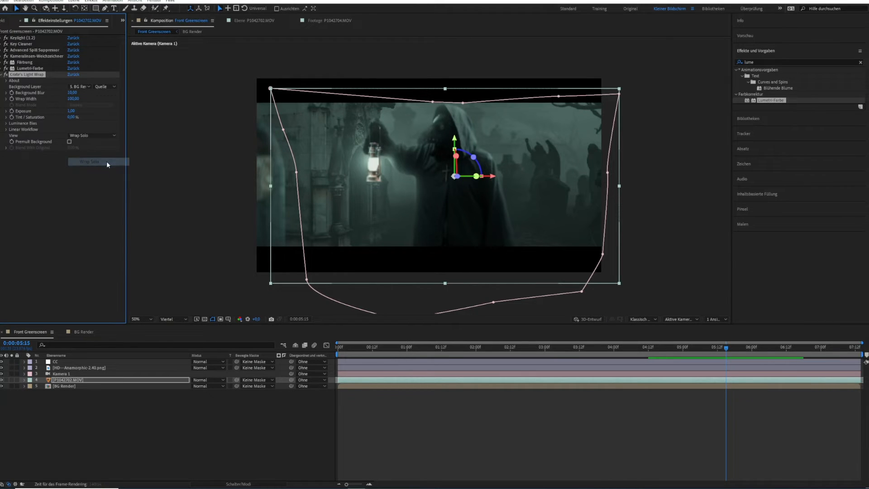
pyautogui.click(12, 380)
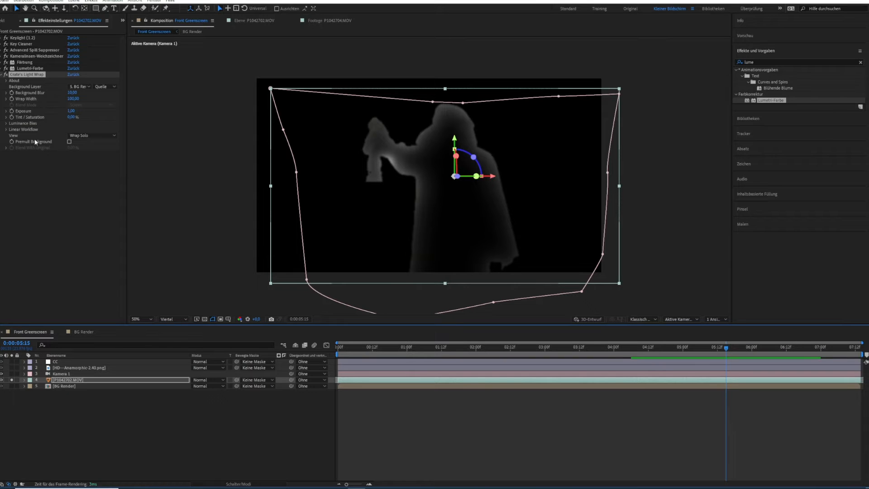
# Step: Enable Premult Background and raise the light wrap's Background Blur to about 32 and Wrap Width to about 324
pyautogui.click(69, 142)
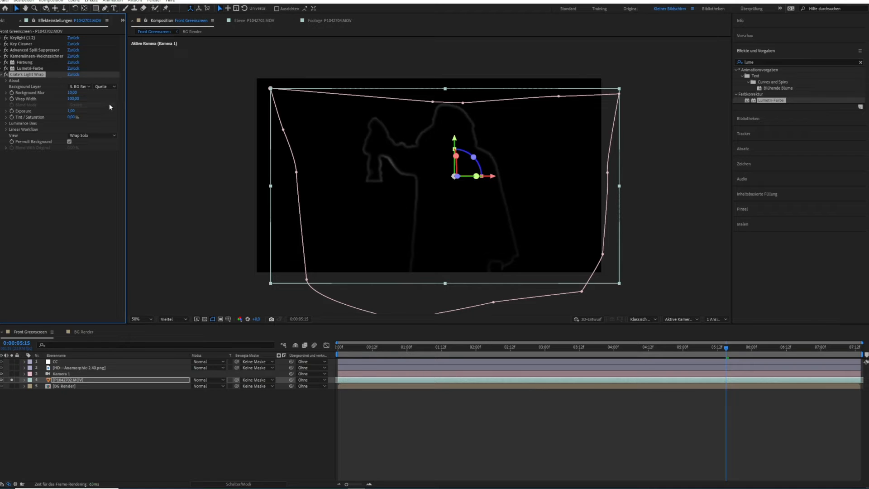
pyautogui.moveTo(72, 94); pyautogui.dragTo(80, 93)
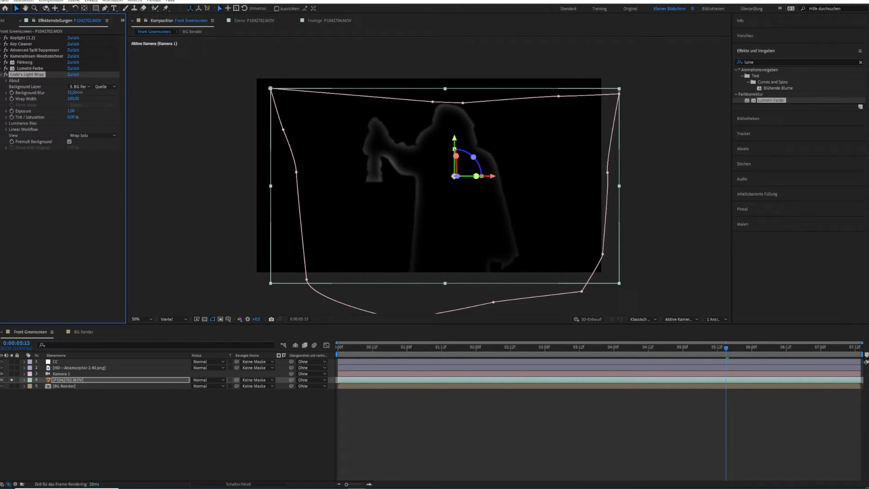
pyautogui.moveTo(73, 98); pyautogui.dragTo(100, 97)
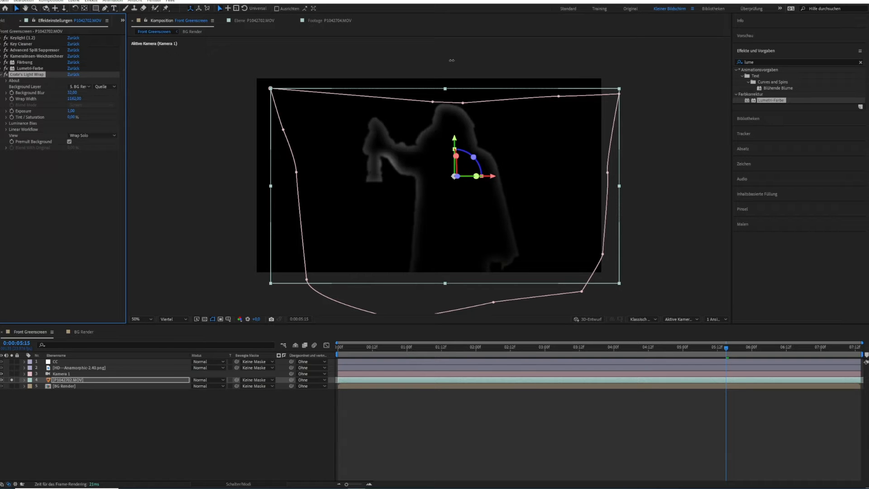
pyautogui.moveTo(248, 88); pyautogui.dragTo(76, 98)
# Step: Return the light wrap's View to Final Composite, unsolo P1042702.MOV and deselect the layer
pyautogui.click(100, 136)
pyautogui.click(105, 179)
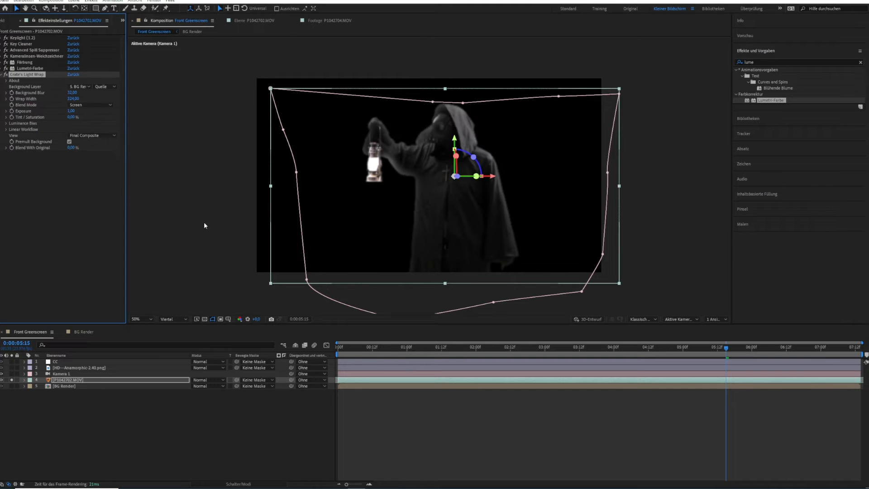
pyautogui.click(11, 380)
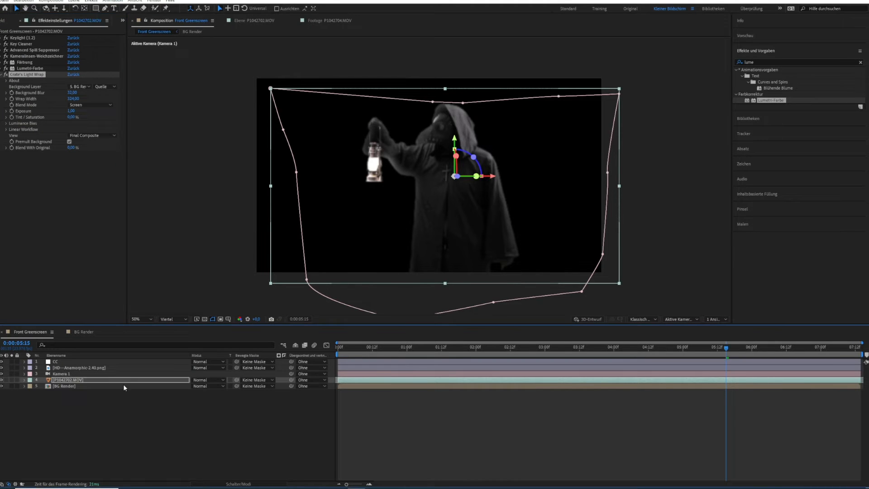
pyautogui.click(561, 398)
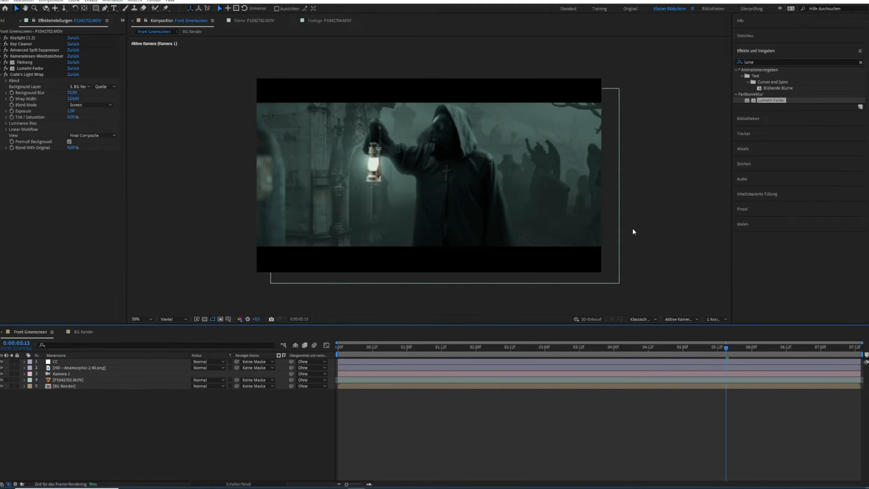
# Step: Compare the lantern bearer's edges with Crate's Light Wrap disabled and enabled
pyautogui.click(5, 75)
pyautogui.click(6, 74)
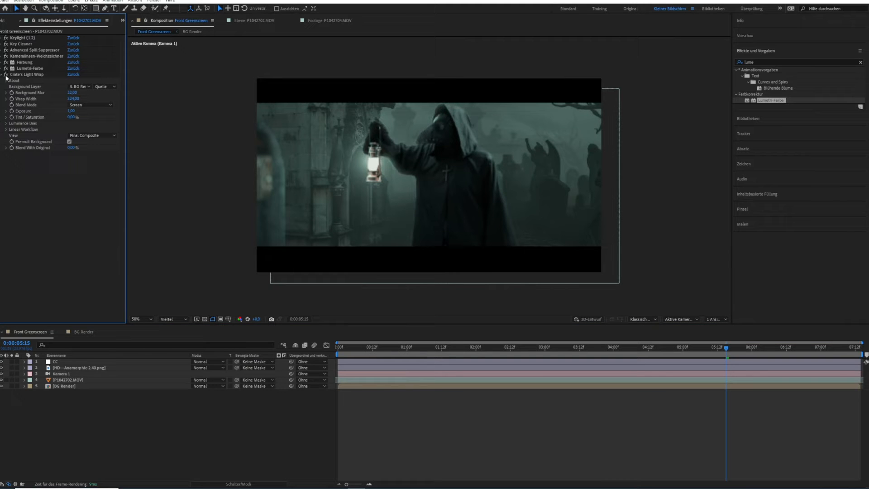
pyautogui.click(6, 75)
pyautogui.click(5, 75)
# Step: Reduce the light wrap's Wrap Width to about 188, set its Blend Mode to Add and lower Exposure to 0.96
pyautogui.moveTo(73, 98); pyautogui.dragTo(58, 98)
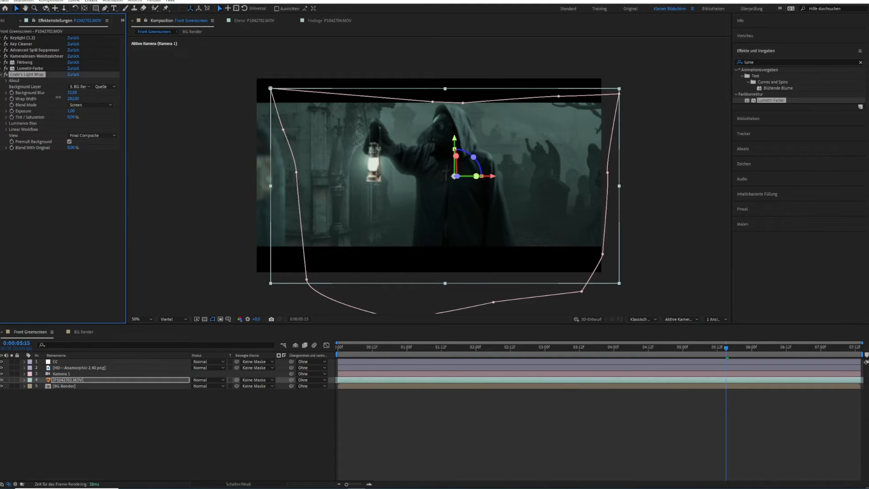
pyautogui.click(91, 105)
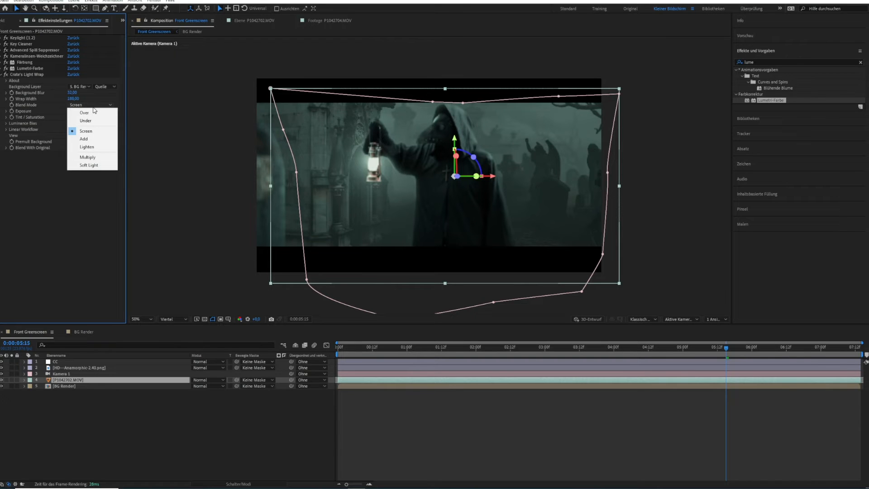
pyautogui.click(91, 139)
pyautogui.moveTo(71, 111); pyautogui.dragTo(48, 92)
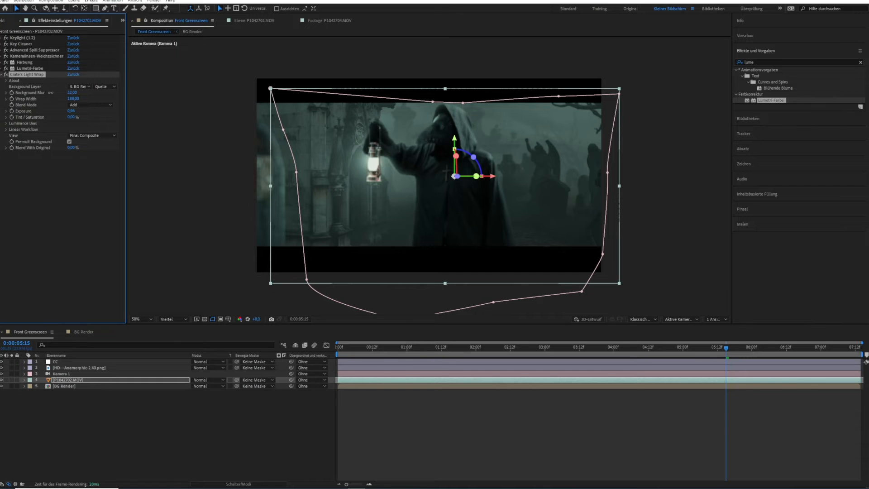
# Step: Set Keylight's Screen Softness to 0.5 and Screen Shrink/Grow to -1.5, inspect the matte edges up close and collapse the effect
pyautogui.click(1, 39)
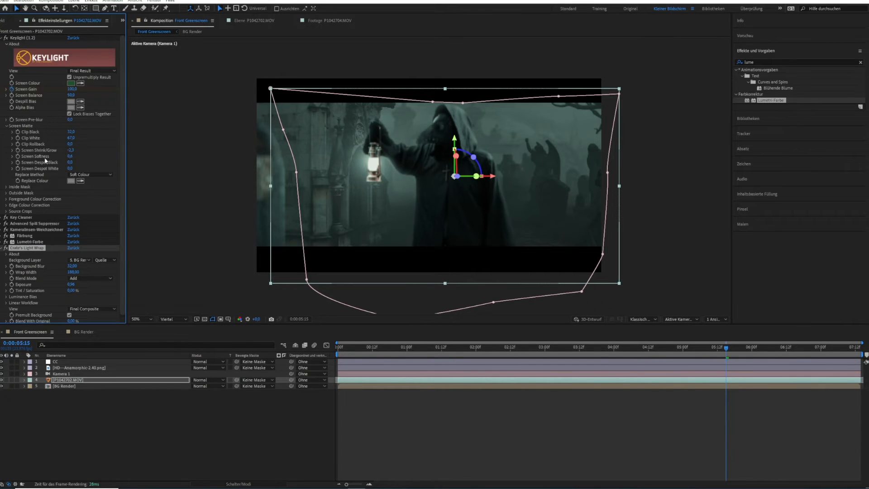
pyautogui.moveTo(72, 158); pyautogui.dragTo(104, 150)
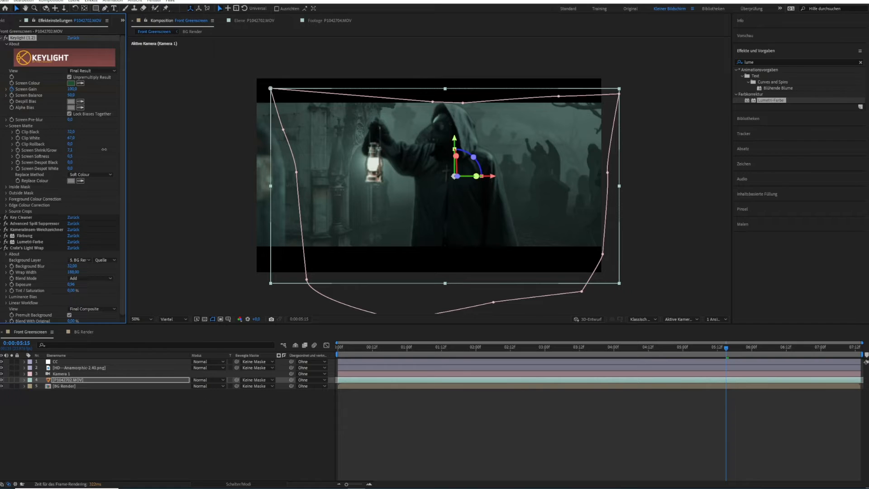
pyautogui.click(70, 149)
pyautogui.write('-1,5')
pyautogui.press('Return')
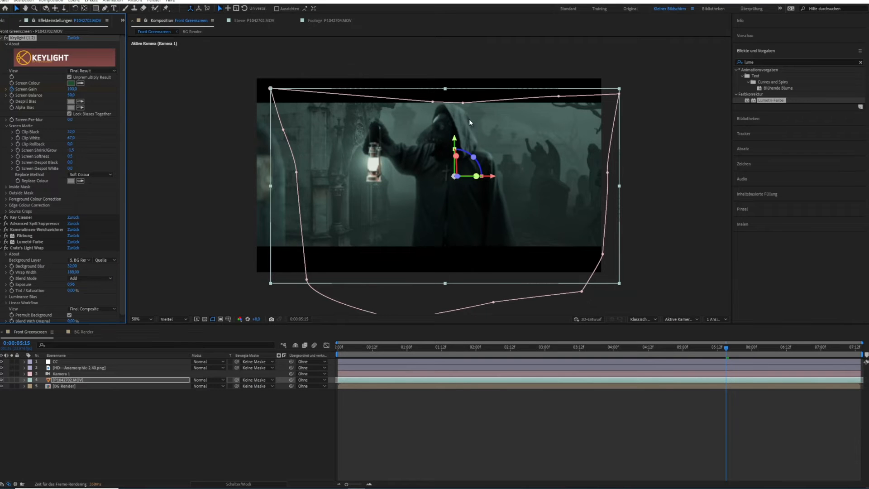
pyautogui.press('.')
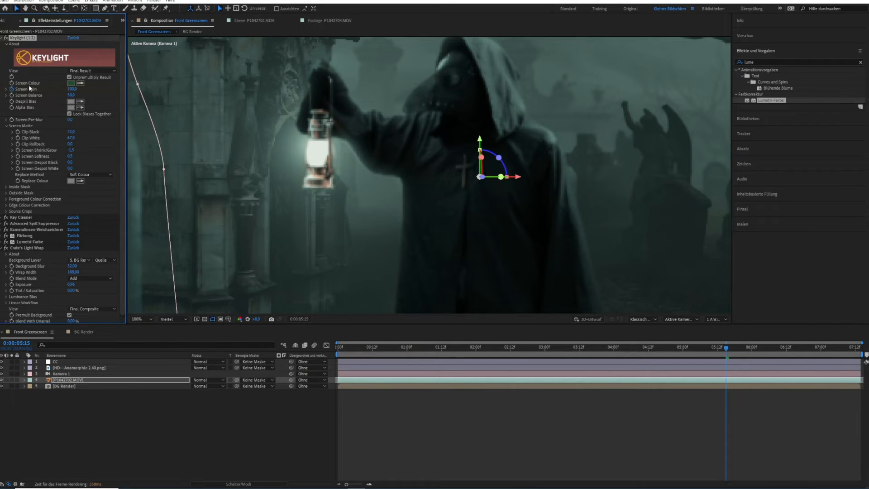
pyautogui.click(5, 38)
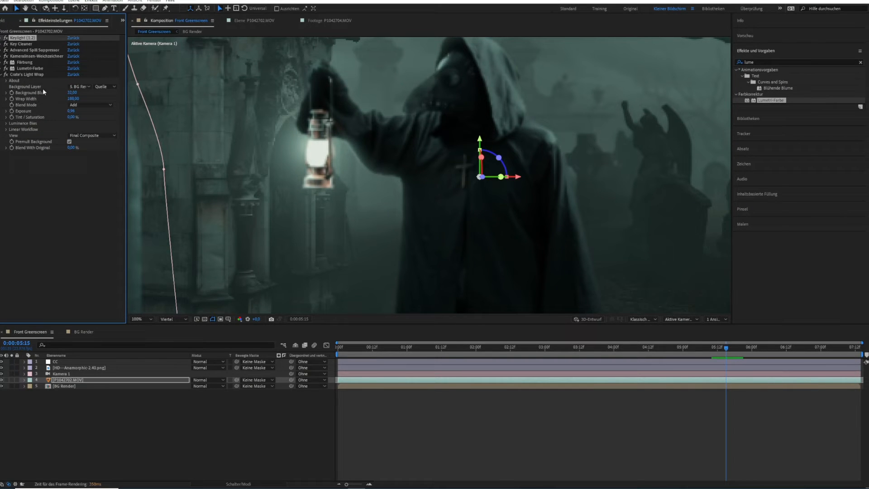
# Step: Compare the enlarged figure with the light wrap off and on, and check the whole frame around 0:00:05:23
pyautogui.click(6, 75)
pyautogui.click(6, 75)
pyautogui.click(7, 75)
pyautogui.click(7, 76)
pyautogui.press(',')
pyautogui.press(',')
pyautogui.moveTo(728, 352); pyautogui.dragTo(748, 346)
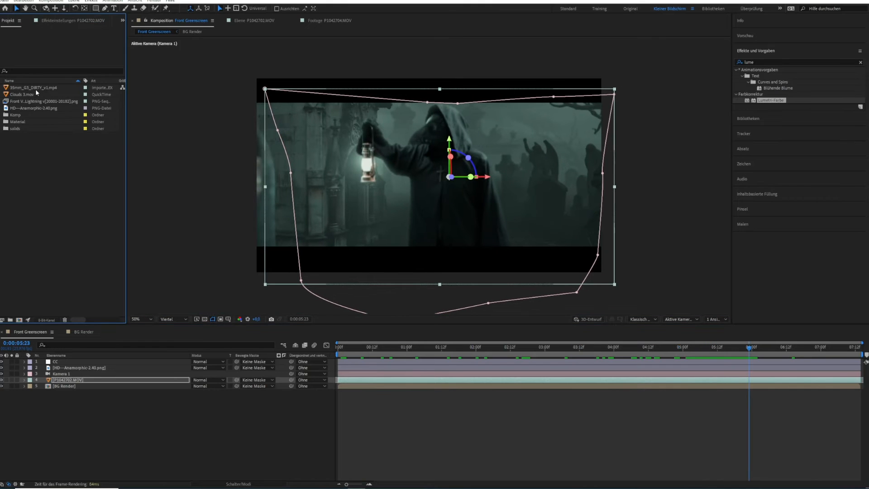
# Step: Add 35mm_G3_DIRTY_v1.mp4 to Front Greenscreen above Kamera 1 and move the HD-Anamorphic-2.40.png letterbox layer above CC
pyautogui.click(36, 89)
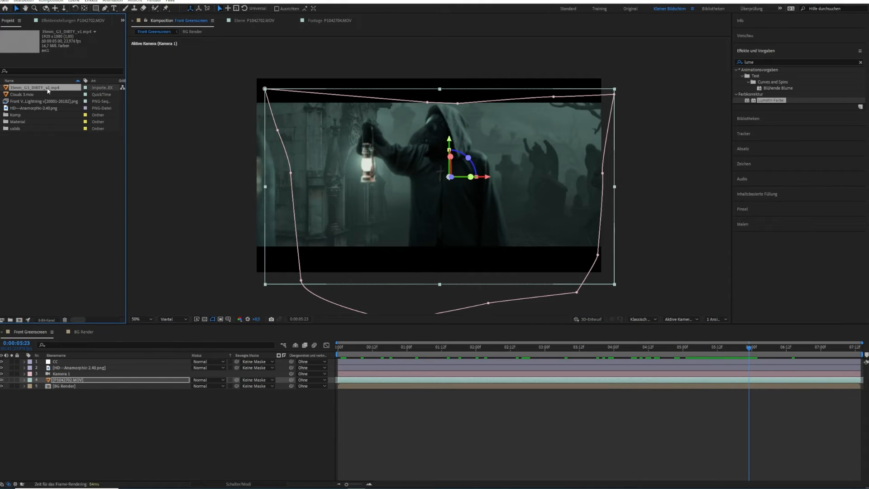
pyautogui.moveTo(750, 350)
pyautogui.mouseDown()
pyautogui.moveTo(698, 350)
pyautogui.moveTo(743, 338)
pyautogui.mouseUp()
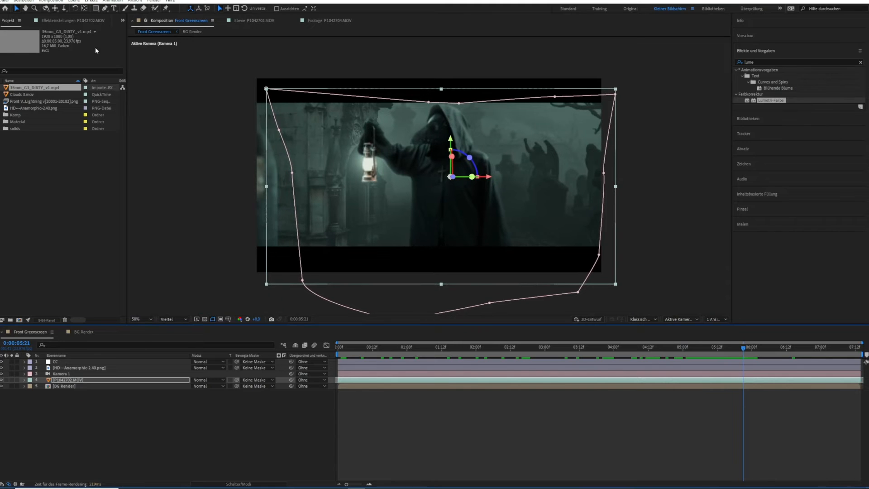
pyautogui.moveTo(48, 90); pyautogui.dragTo(116, 369)
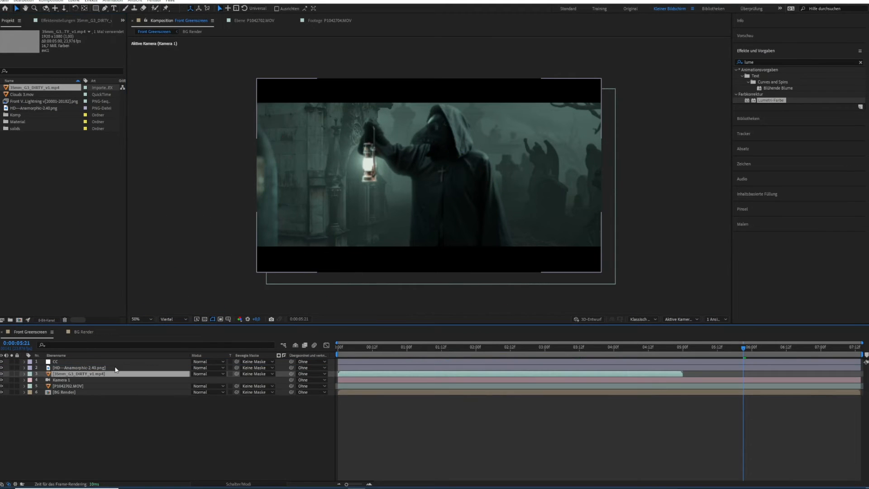
pyautogui.click(75, 368)
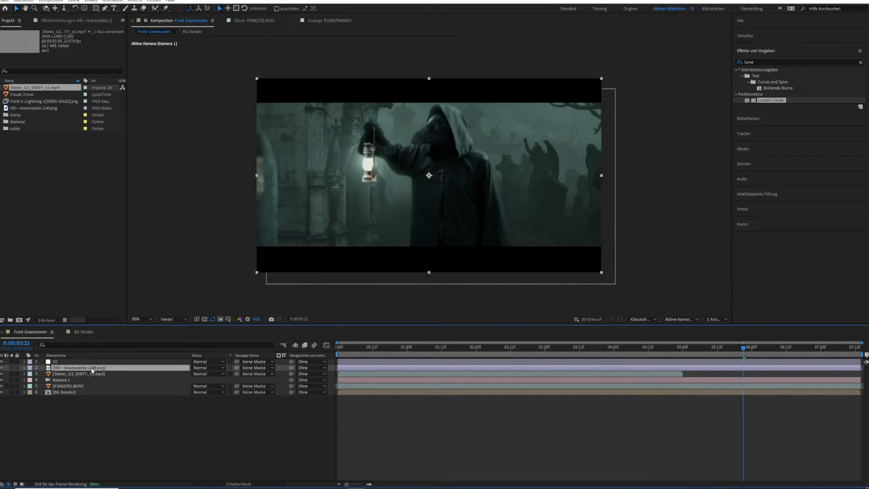
pyautogui.moveTo(91, 369); pyautogui.dragTo(91, 360)
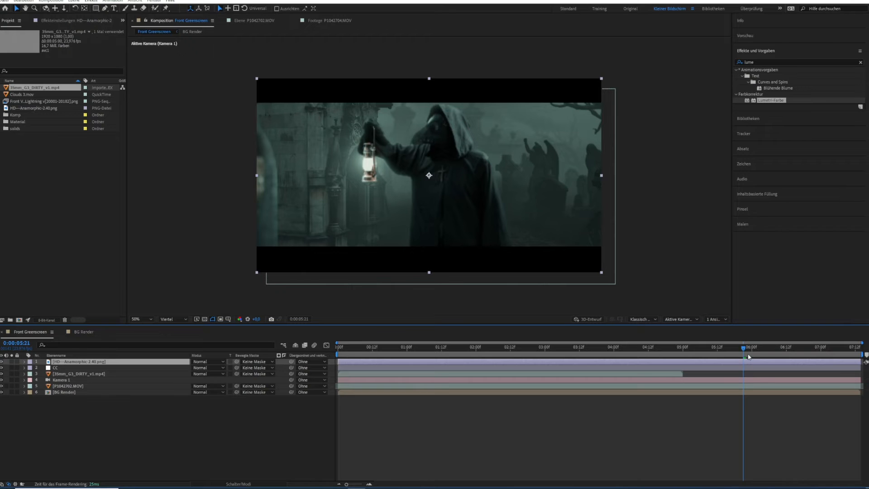
# Step: Set the 35mm_G3_DIRTY_v1.mp4 grain layer's blend mode to Überlagern (Overlay) and its opacity to 50%
pyautogui.moveTo(743, 349); pyautogui.dragTo(504, 346)
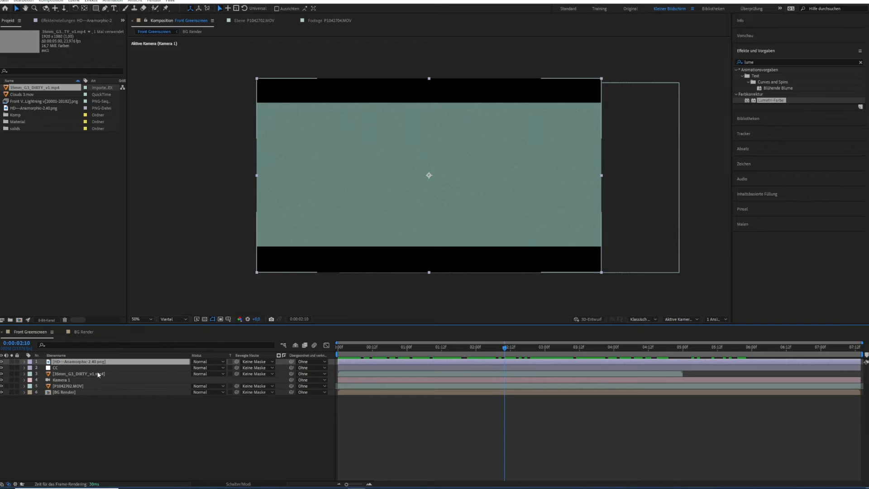
pyautogui.click(212, 373)
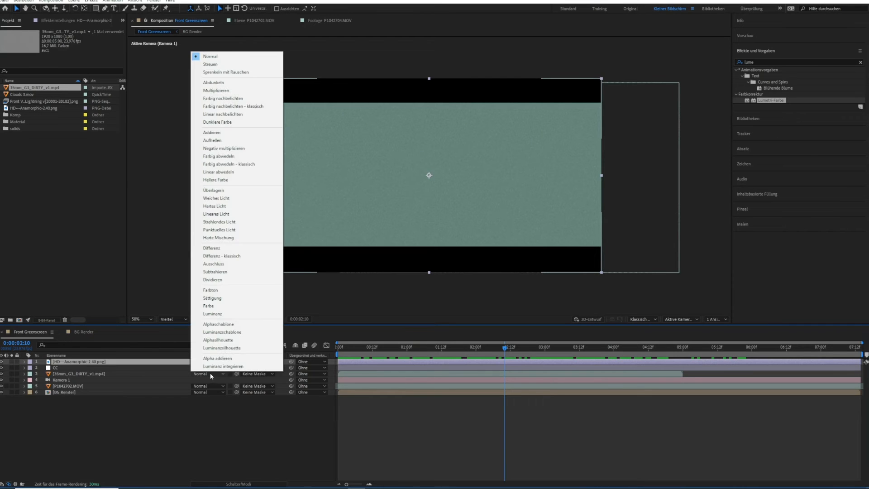
pyautogui.click(220, 191)
pyautogui.moveTo(534, 353); pyautogui.dragTo(671, 350)
pyautogui.press('t')
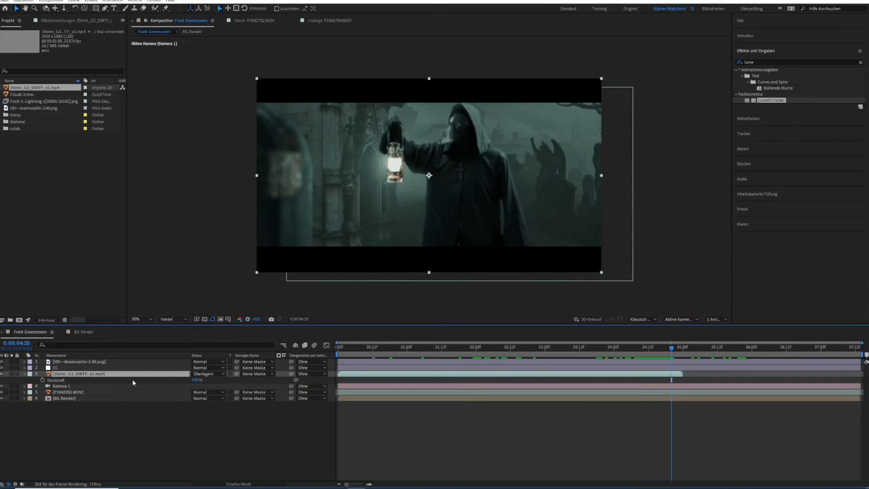
pyautogui.click(197, 380)
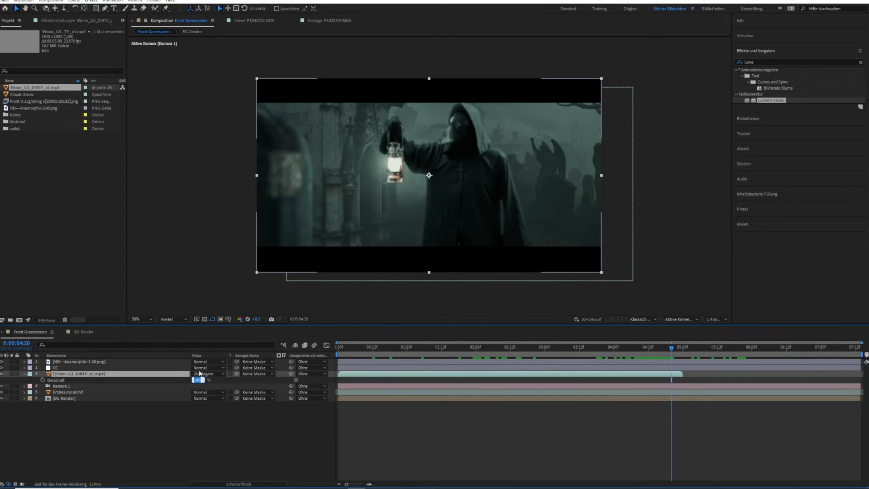
pyautogui.press('Return')
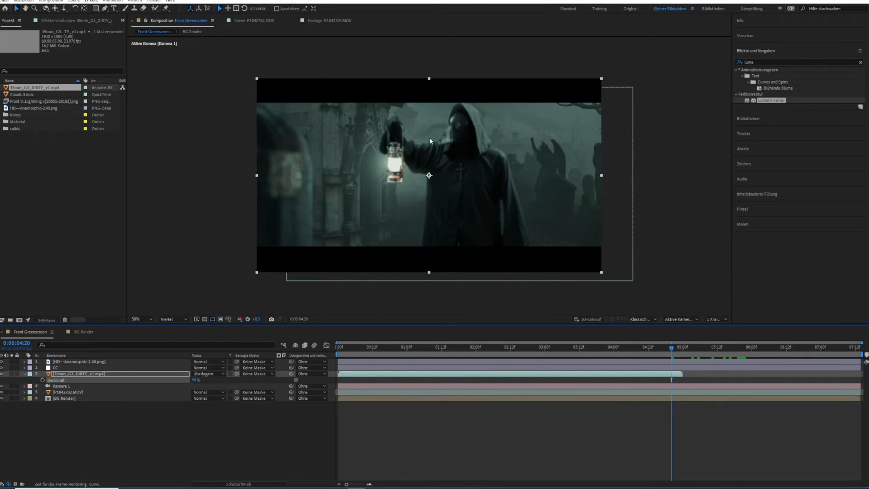
# Step: Inspect the grain at full resolution, lower the 35mm_G3_DIRTY_v1.mp4 layer's opacity to 41% and collapse its properties
pyautogui.click(173, 323)
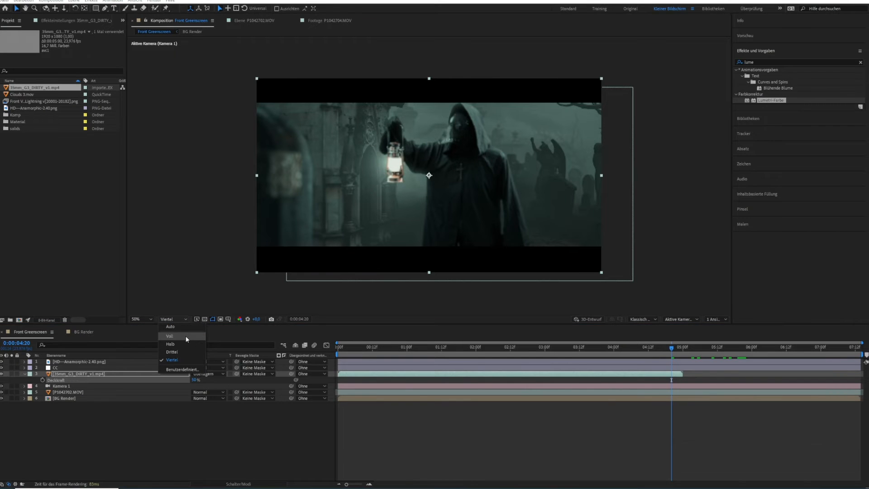
pyautogui.click(185, 335)
pyautogui.press('.')
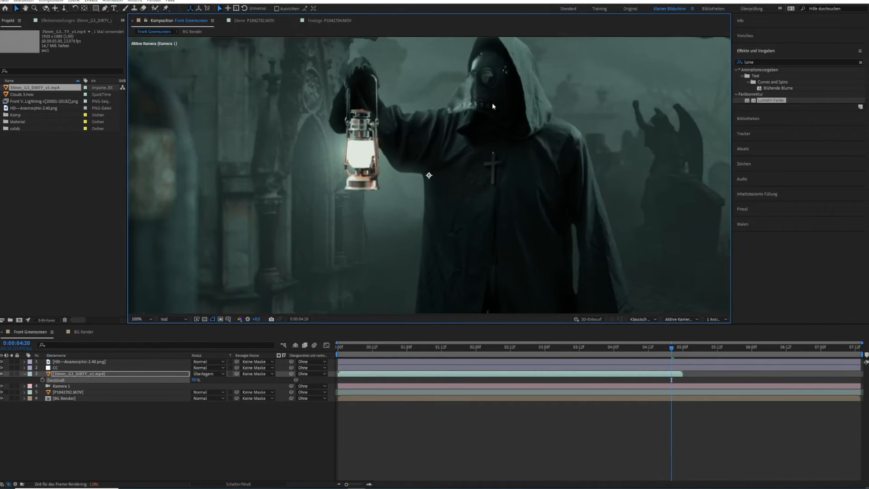
pyautogui.click(194, 381)
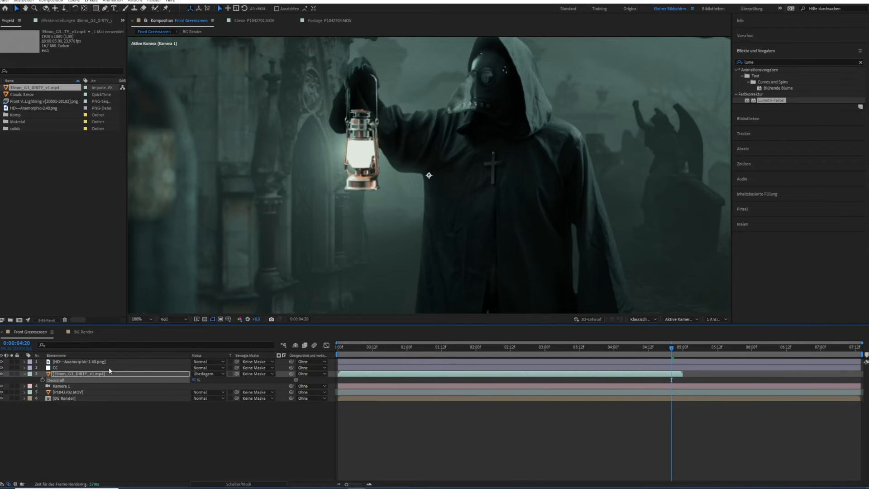
pyautogui.click(24, 374)
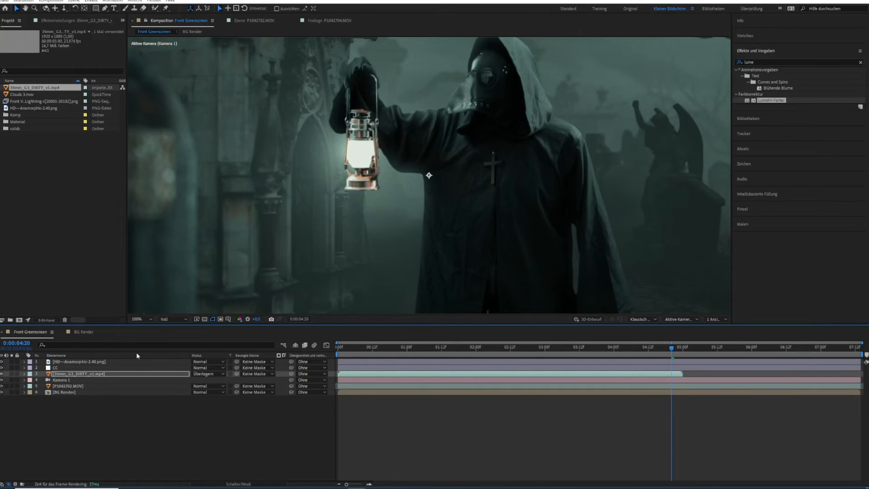
# Step: Switch the preview back to quarter resolution (Viertel) and check the whole composite between about 0:00:01:22 and 0:00:04:08
pyautogui.scroll(-1, 540, 115)
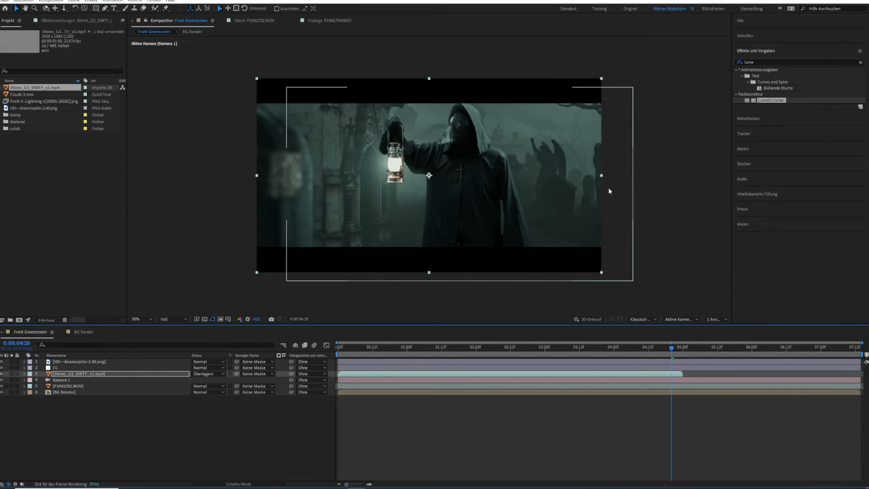
pyautogui.moveTo(672, 348); pyautogui.dragTo(470, 356)
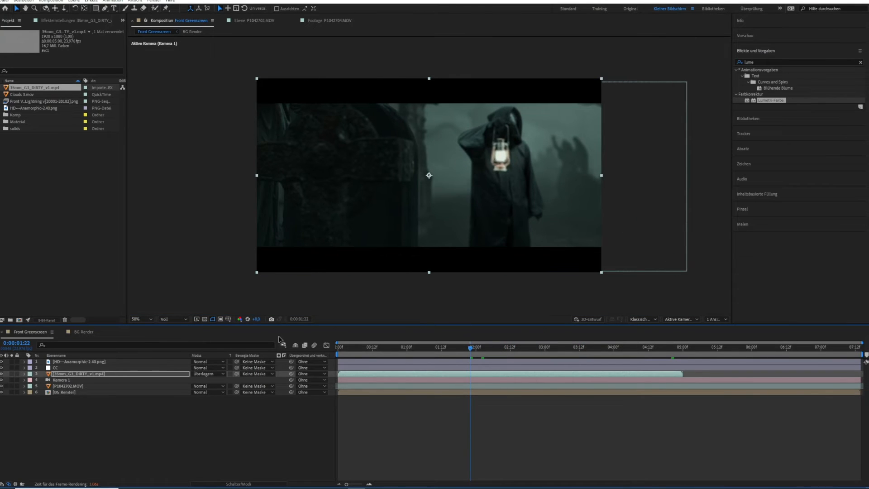
pyautogui.click(171, 319)
pyautogui.click(172, 360)
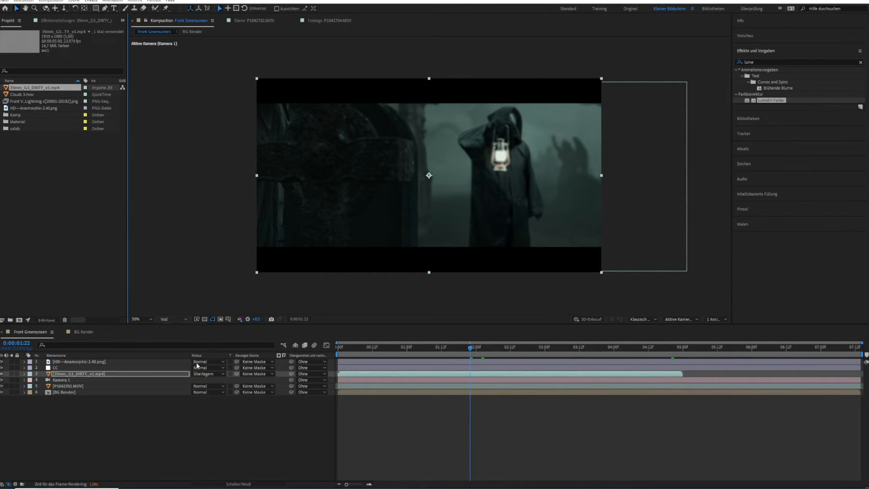
pyautogui.click(453, 420)
pyautogui.moveTo(472, 347); pyautogui.dragTo(637, 349)
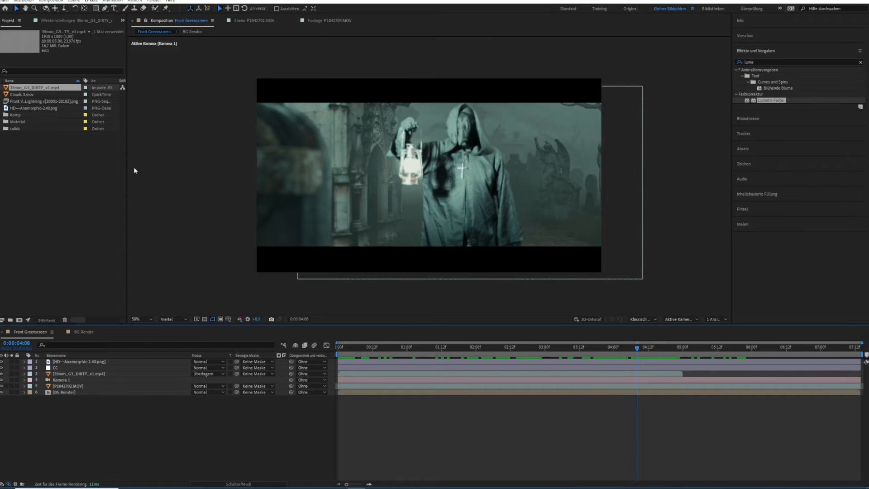
# Step: Interpret the 35mm_G3_DIRTY_v1.mp4 footage to loop 2 times and extend its layer to the end of the composition
pyautogui.rightClick(47, 90)
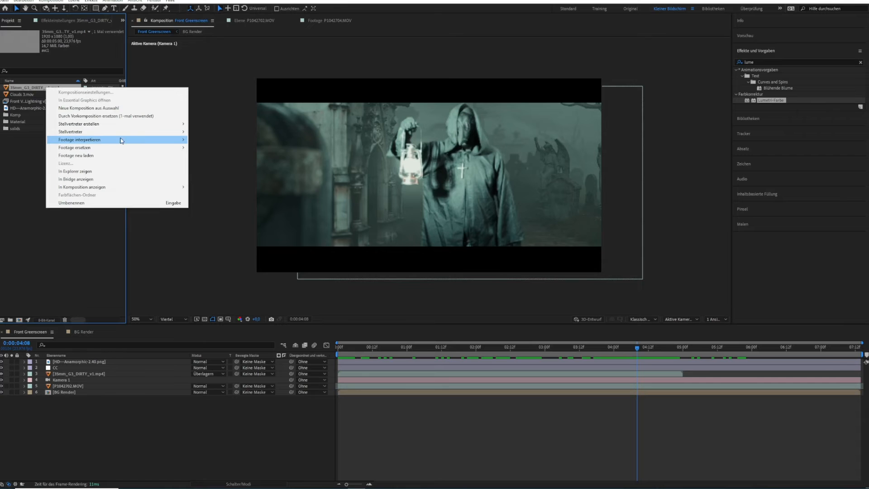
pyautogui.moveTo(94, 143)
pyautogui.click(218, 140)
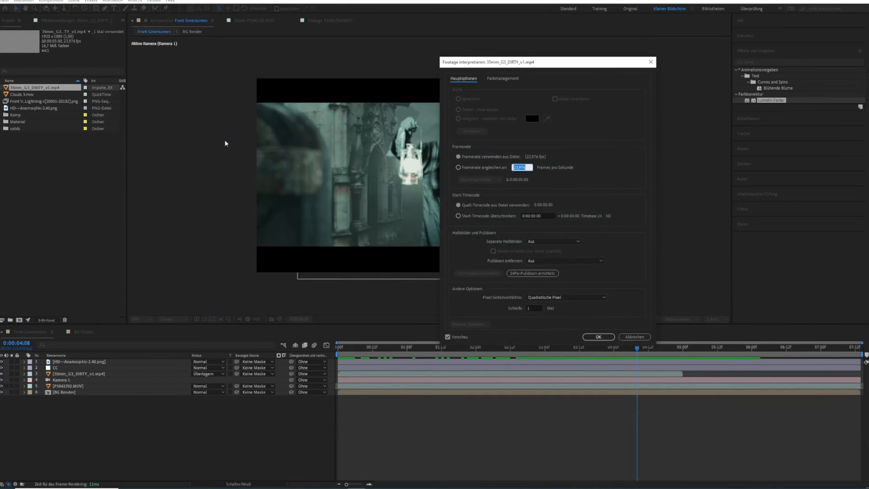
pyautogui.click(542, 309)
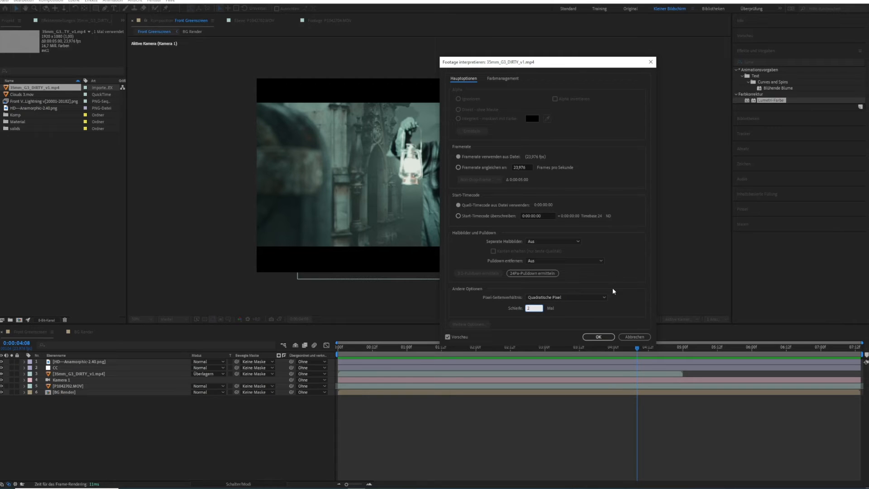
pyautogui.click(598, 337)
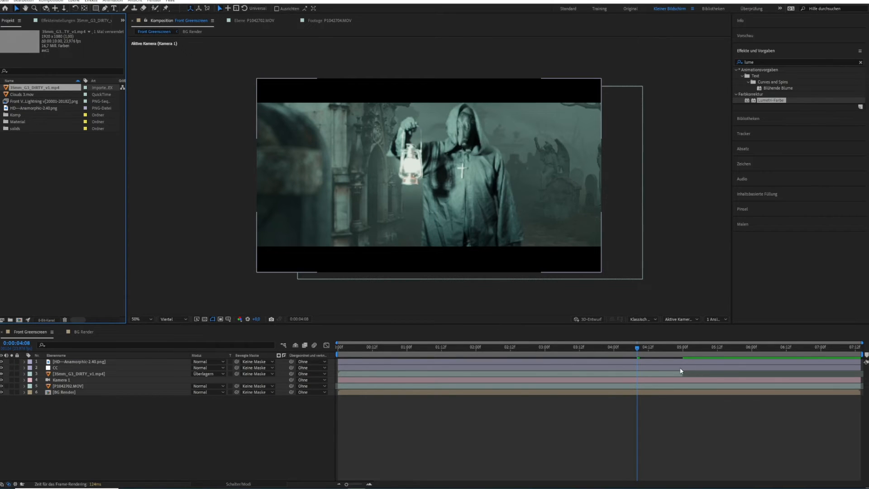
pyautogui.moveTo(683, 374); pyautogui.dragTo(829, 374)
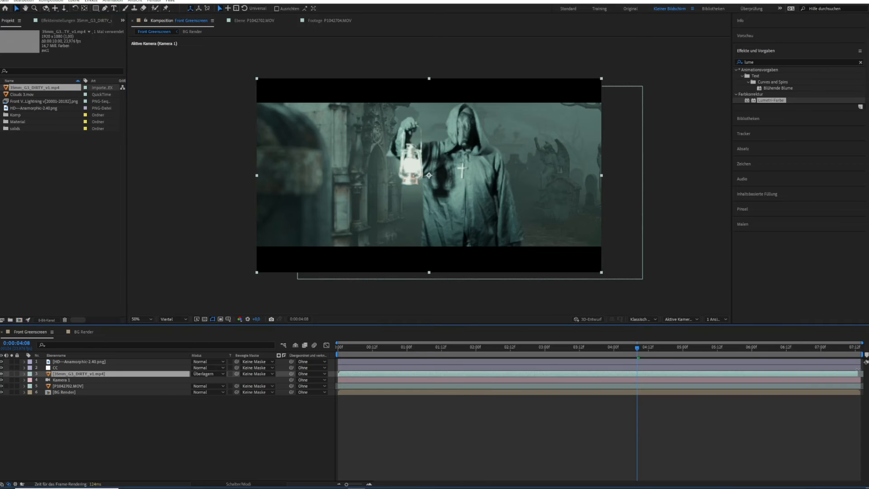
# Step: Play back the composite with the extended grain layer and review the frames around 0:00:06:04
pyautogui.click(846, 417)
pyautogui.moveTo(733, 345); pyautogui.dragTo(680, 347)
pyautogui.press('space')
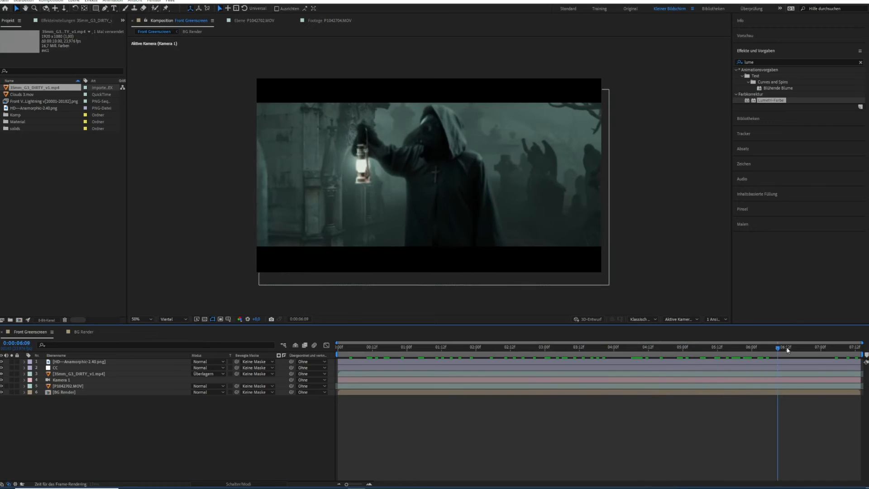
pyautogui.moveTo(773, 346)
pyautogui.mouseDown()
pyautogui.moveTo(371, 333)
pyautogui.moveTo(334, 346)
pyautogui.moveTo(786, 345)
pyautogui.moveTo(348, 347)
pyautogui.moveTo(715, 346)
pyautogui.moveTo(764, 355)
pyautogui.mouseUp()
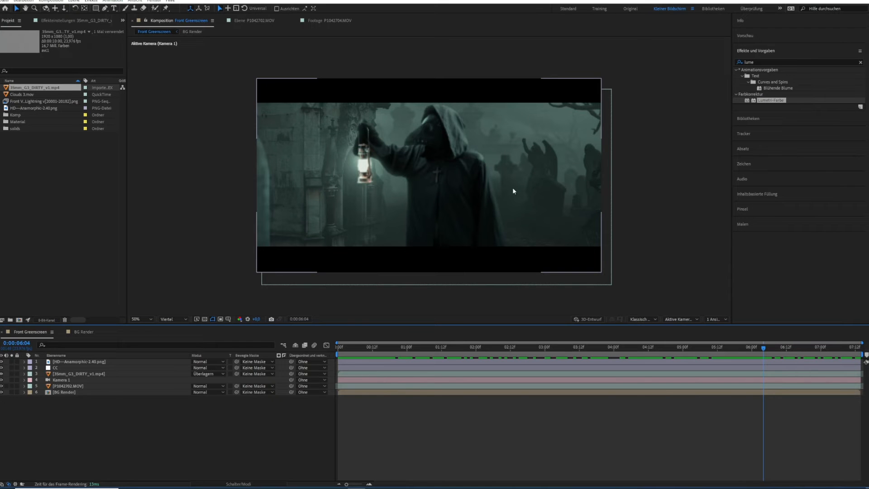
# Step: Add Clouds 3.mov above the render sequence in the BG Render composition, scale it to 14% and place it in the sky
pyautogui.doubleClick(68, 392)
pyautogui.moveTo(378, 357); pyautogui.dragTo(754, 357)
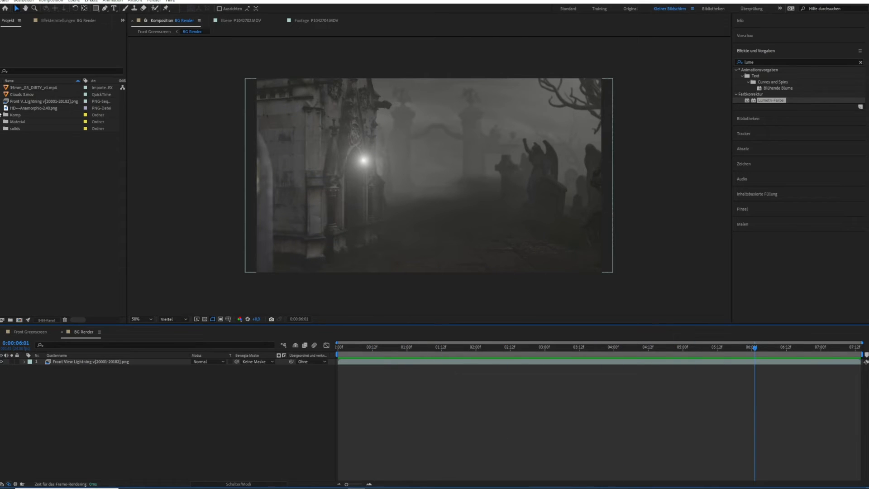
pyautogui.moveTo(18, 95); pyautogui.dragTo(106, 362)
pyautogui.moveTo(438, 351); pyautogui.dragTo(404, 351)
pyautogui.press('s')
pyautogui.moveTo(202, 368); pyautogui.dragTo(151, 369)
pyautogui.moveTo(424, 186); pyautogui.dragTo(521, 117)
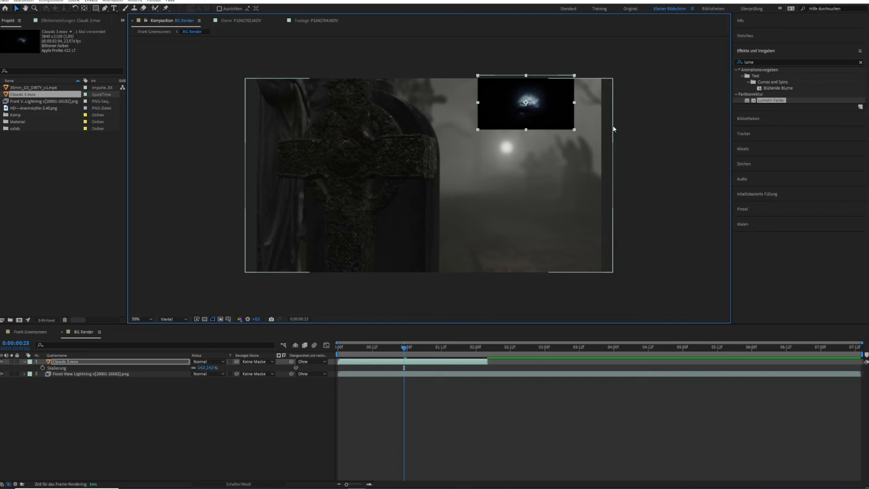
# Step: Apply the Färbung (Tint) effect to Clouds 3.mov with a reduced Stärke to partly desaturate the lightning
pyautogui.click(737, 53)
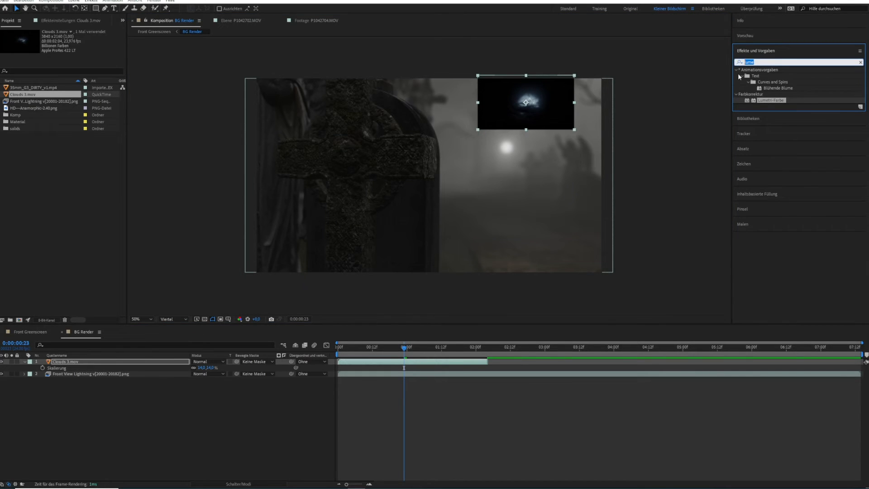
pyautogui.write('fär')
pyautogui.moveTo(767, 75); pyautogui.dragTo(526, 101)
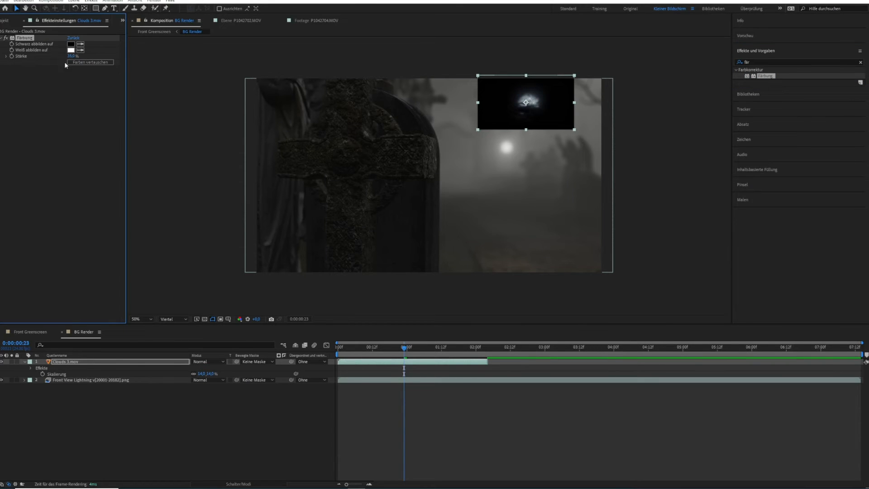
pyautogui.click(480, 406)
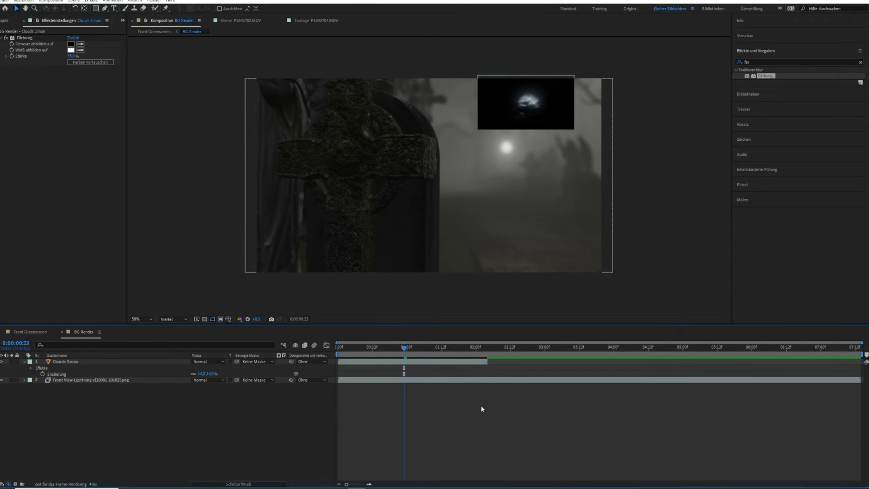
# Step: Set the Clouds 3.mov layer's blend mode to Addieren (Add)
pyautogui.click(425, 362)
pyautogui.click(218, 362)
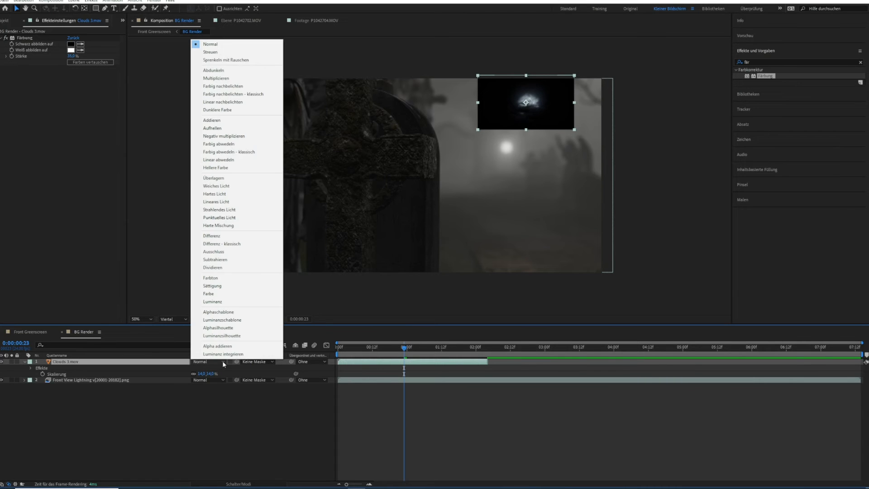
pyautogui.click(216, 122)
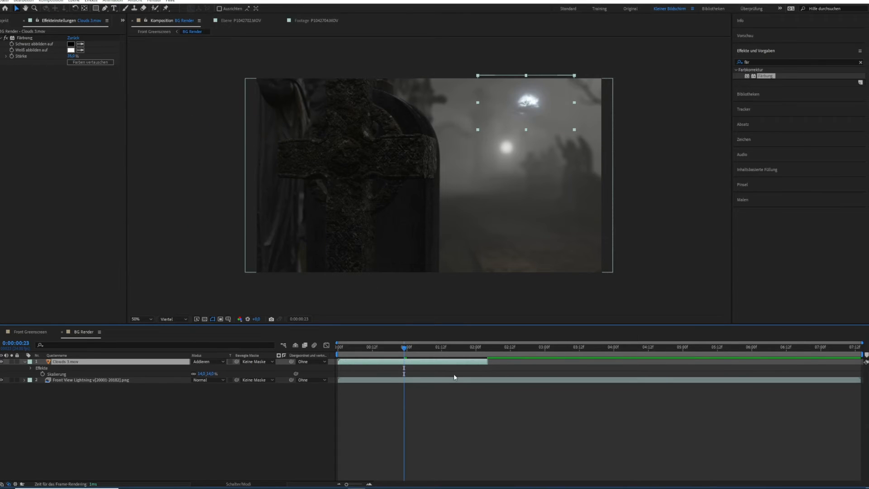
pyautogui.click(453, 376)
# Step: Split the Clouds 3.mov layer at 0:00:00:20 and slide its second part to start shortly after two seconds
pyautogui.moveTo(403, 349)
pyautogui.mouseDown()
pyautogui.moveTo(355, 345)
pyautogui.moveTo(433, 346)
pyautogui.moveTo(381, 346)
pyautogui.moveTo(432, 344)
pyautogui.moveTo(396, 347)
pyautogui.mouseUp()
pyautogui.click(409, 362)
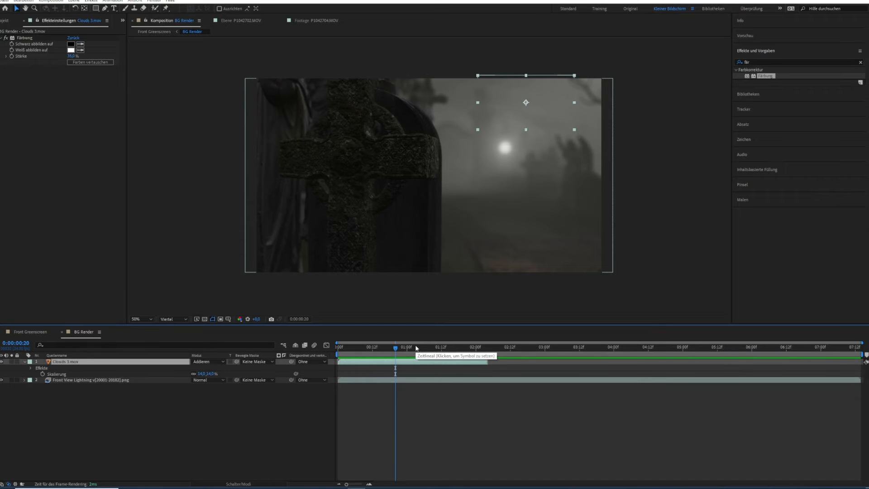
pyautogui.hotkey('ctrl', 'shift', 'd')
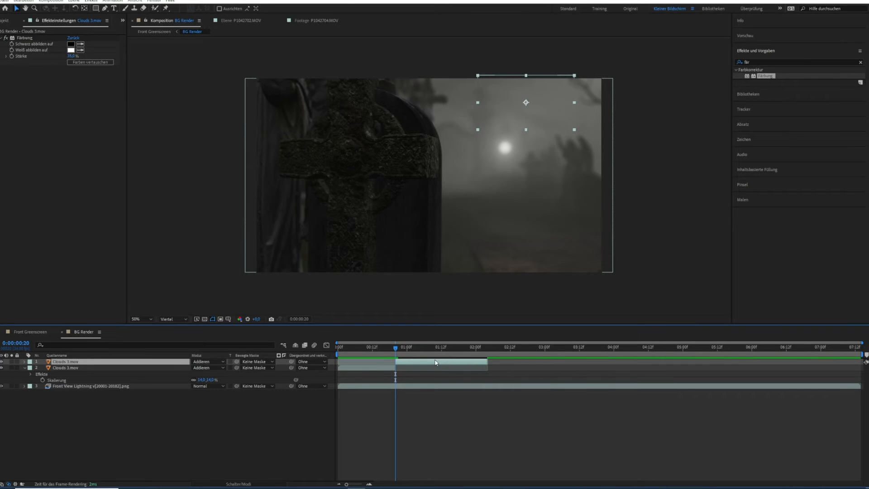
pyautogui.moveTo(436, 363); pyautogui.dragTo(528, 363)
# Step: Scale the second lightning clip to 12% and reposition it in the sky beside the dark church wall
pyautogui.moveTo(460, 347); pyautogui.dragTo(524, 346)
pyautogui.moveTo(536, 123); pyautogui.dragTo(465, 113)
pyautogui.press('s')
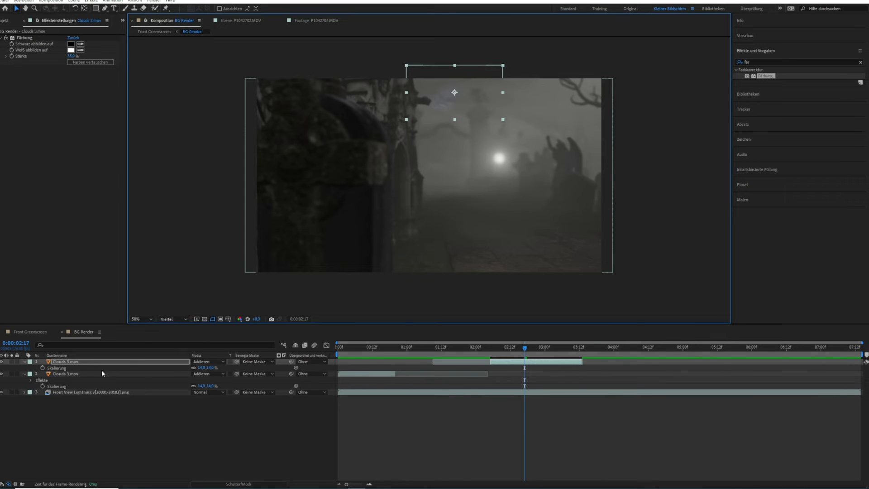
pyautogui.moveTo(498, 344)
pyautogui.mouseDown()
pyautogui.moveTo(484, 344)
pyautogui.moveTo(511, 344)
pyautogui.mouseUp()
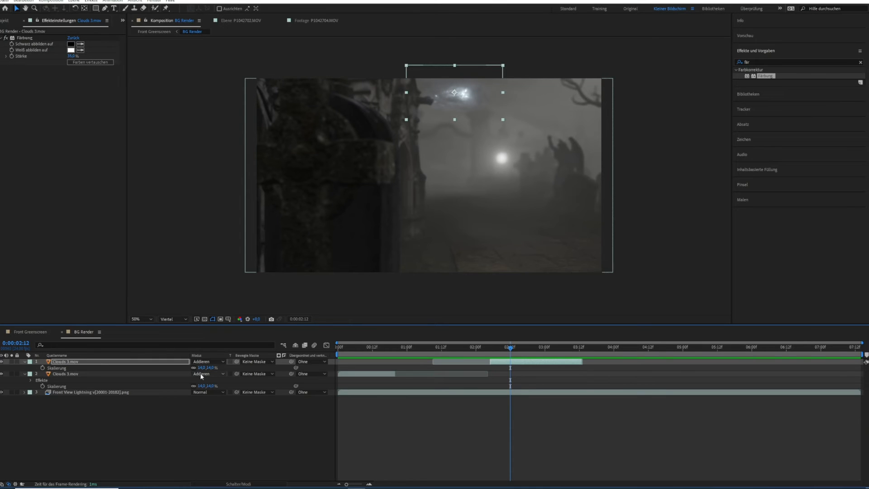
pyautogui.write('123')
pyautogui.press('BackSpace')
pyautogui.press('Return')
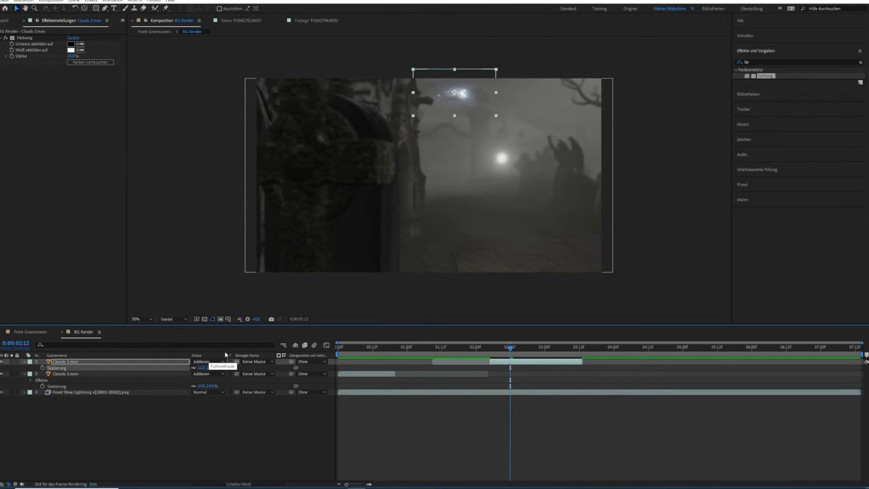
pyautogui.click(462, 98)
pyautogui.moveTo(463, 98)
pyautogui.mouseDown()
pyautogui.moveTo(462, 87)
pyautogui.moveTo(459, 111)
pyautogui.mouseUp()
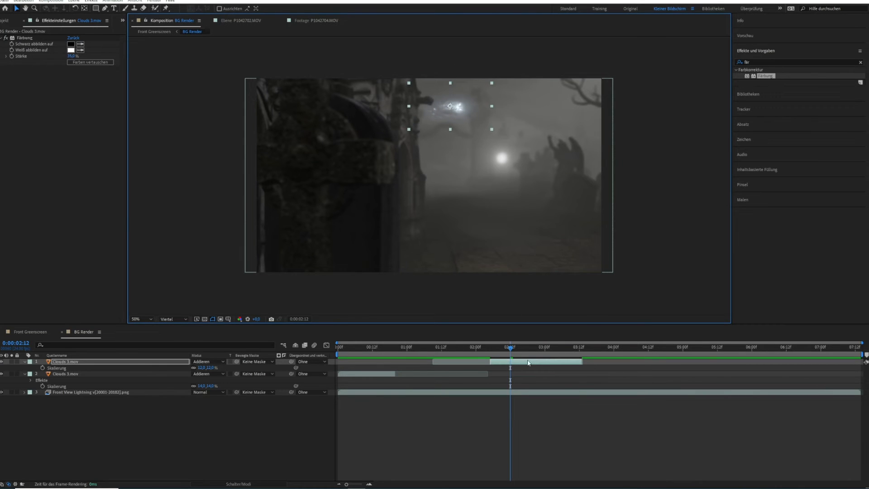
# Step: Duplicate the second lightning clip, slide the copy so it plays around 0:00:06:06, and rotate it about 180°
pyautogui.moveTo(511, 350); pyautogui.dragTo(556, 347)
pyautogui.moveTo(435, 346); pyautogui.dragTo(648, 353)
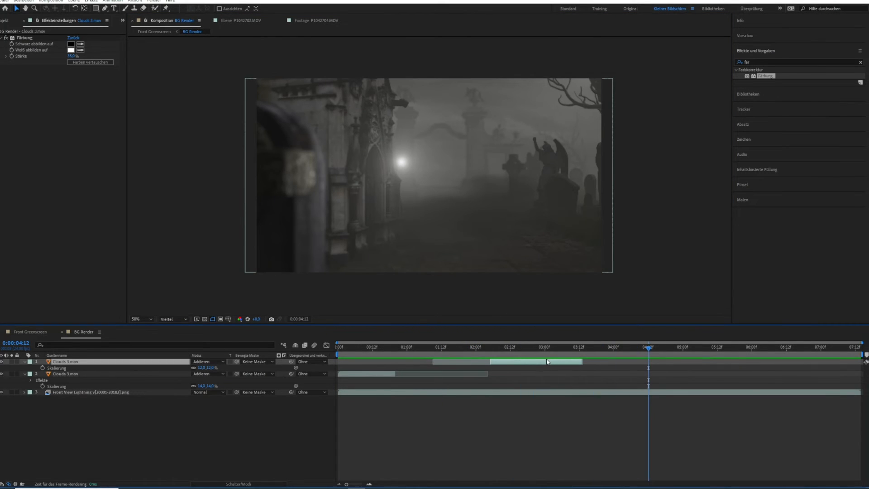
pyautogui.hotkey('ctrl', 'd')
pyautogui.moveTo(545, 364); pyautogui.dragTo(771, 372)
pyautogui.moveTo(710, 349); pyautogui.dragTo(770, 355)
pyautogui.moveTo(453, 115); pyautogui.dragTo(449, 108)
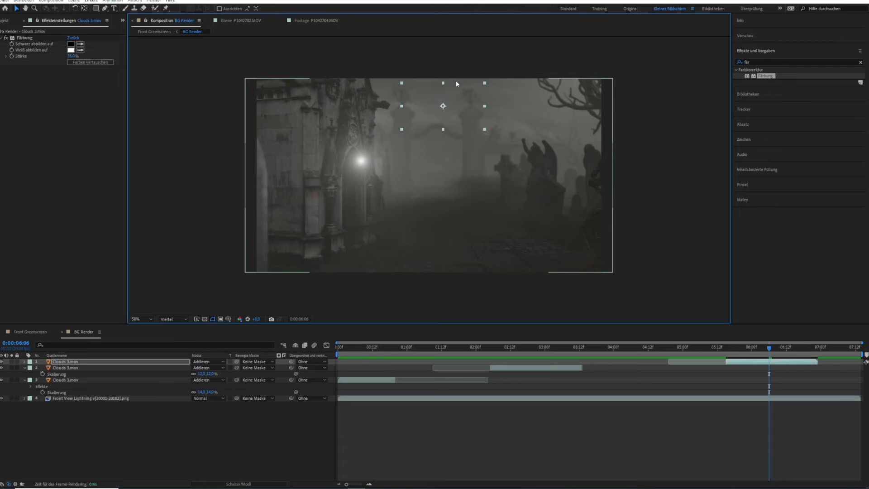
pyautogui.press('r')
pyautogui.moveTo(200, 368); pyautogui.dragTo(246, 341)
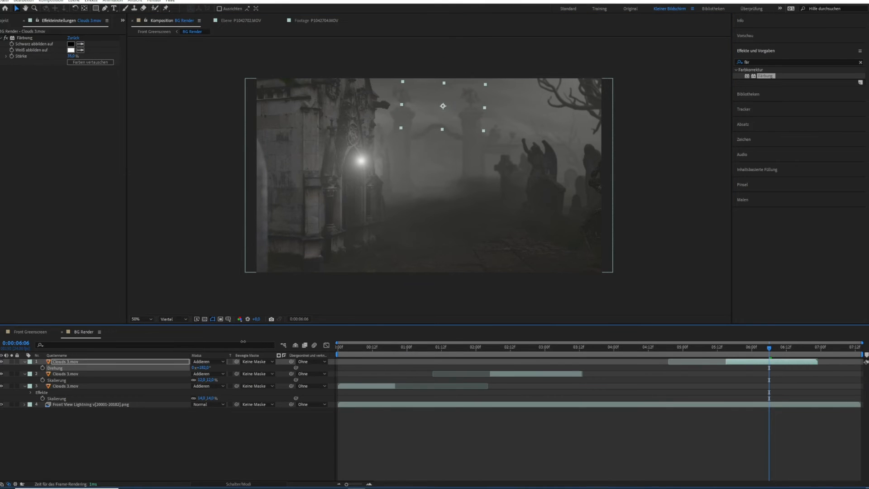
# Step: Review the lightning in BG Render, return to Front Greenscreen and check the final composite around 0:00:05:13
pyautogui.click(747, 347)
pyautogui.moveTo(748, 352); pyautogui.dragTo(677, 346)
pyautogui.press('Tab')
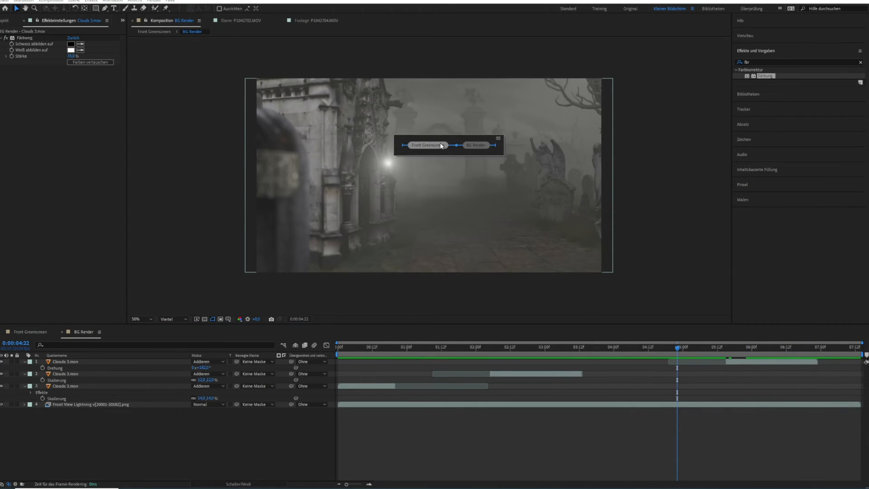
pyautogui.click(456, 171)
pyautogui.press('Tab')
pyautogui.press('Tab')
pyautogui.press('Tab')
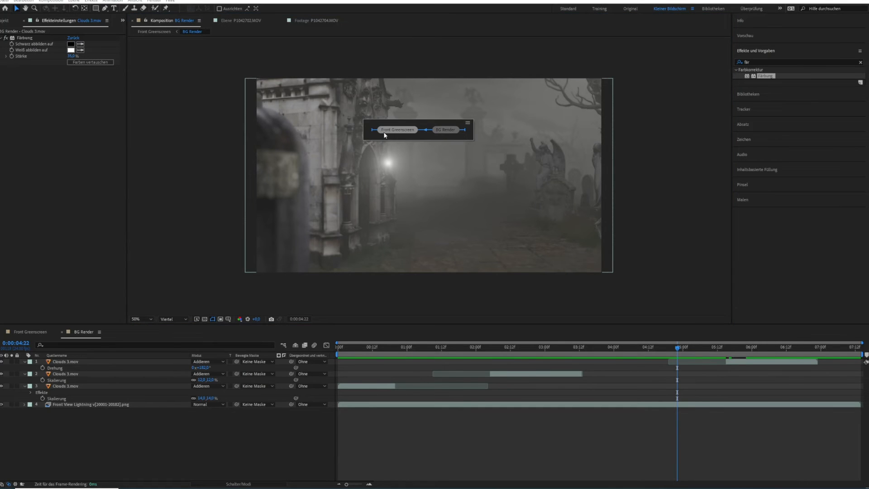
pyautogui.click(397, 130)
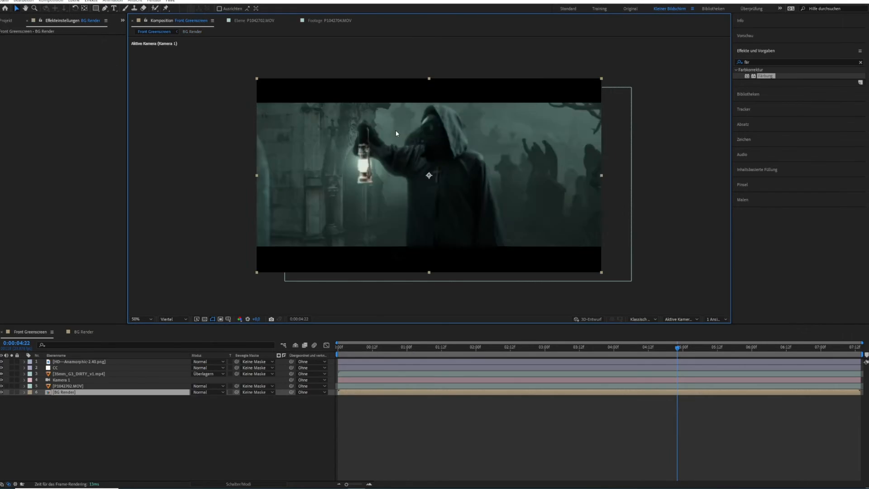
pyautogui.moveTo(669, 349); pyautogui.dragTo(718, 317)
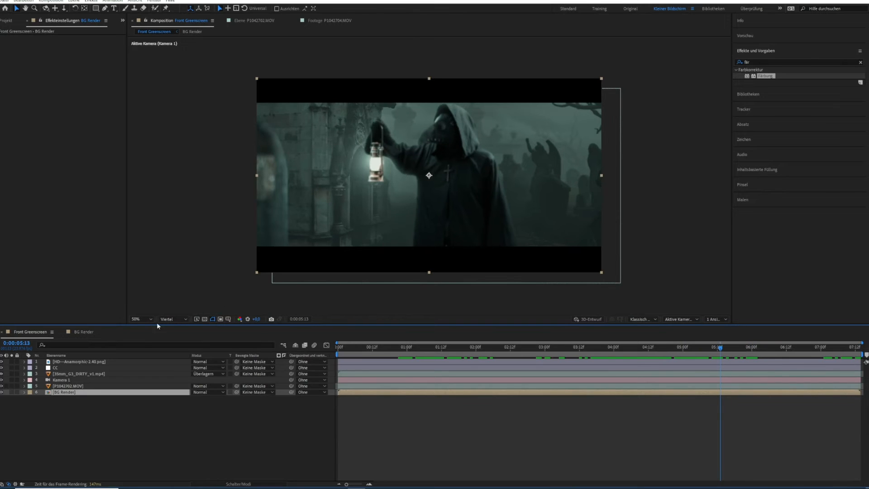
# Step: In BG Render, move the lightning clip playing around 0:00:06:04 across the sky to beside the bare tree branches
pyautogui.click(83, 332)
pyautogui.moveTo(758, 353); pyautogui.dragTo(770, 353)
pyautogui.click(769, 361)
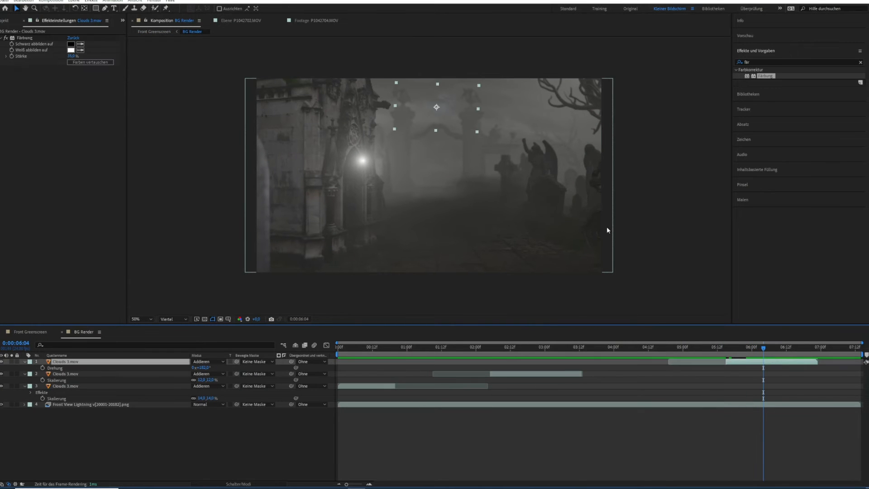
pyautogui.moveTo(443, 106); pyautogui.dragTo(527, 109)
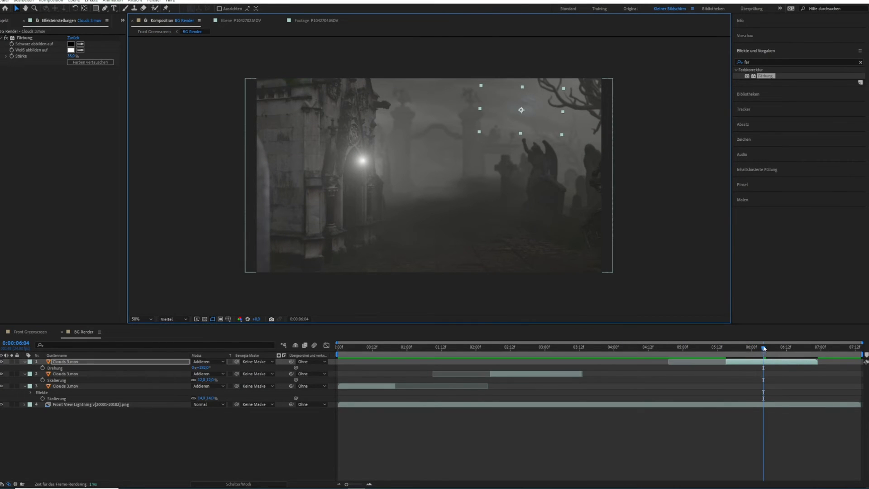
# Step: Set the preview to full resolution and blur the Clouds 3.mov lightning with Kameralinsen-Weichzeichner at radius 47
pyautogui.moveTo(550, 348)
pyautogui.mouseDown()
pyautogui.moveTo(515, 352)
pyautogui.moveTo(555, 351)
pyautogui.moveTo(542, 353)
pyautogui.mouseUp()
pyautogui.click(171, 320)
pyautogui.click(179, 331)
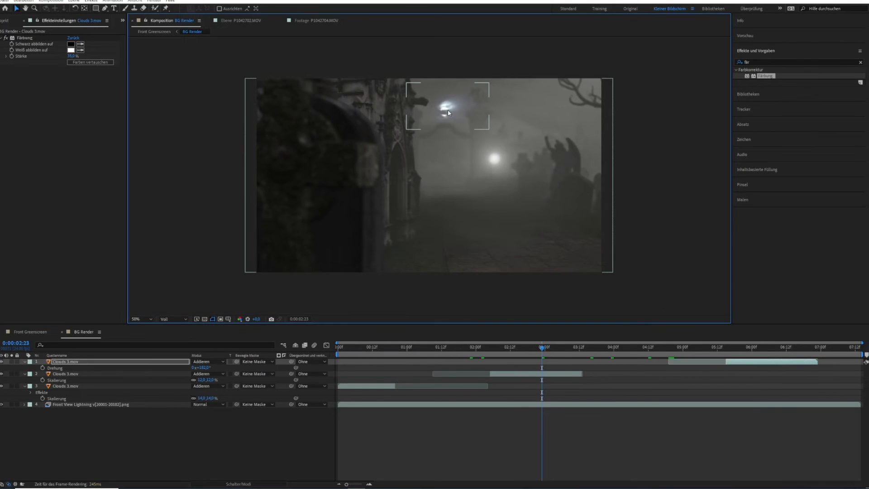
pyautogui.click(751, 62)
pyautogui.write('kam')
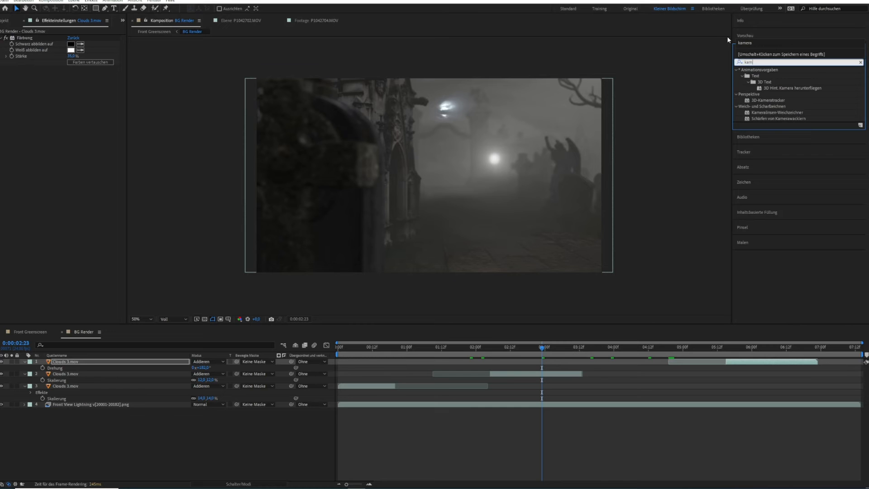
pyautogui.moveTo(794, 113); pyautogui.dragTo(532, 374)
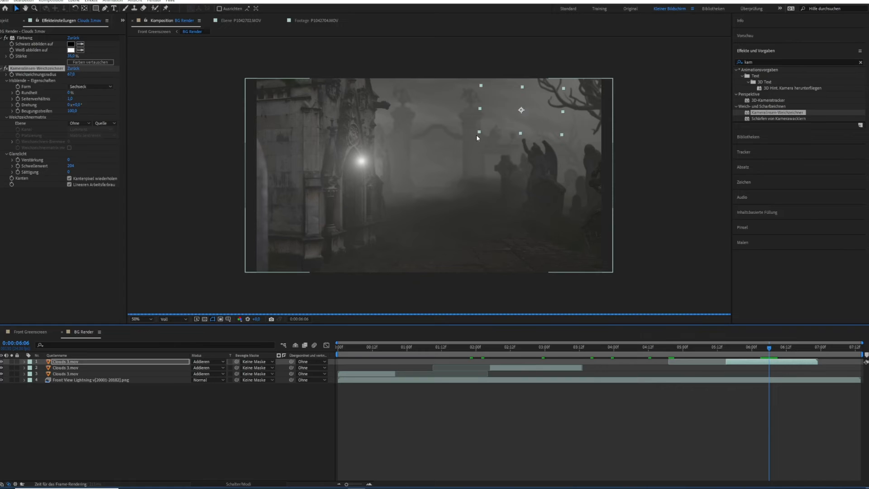
# Step: In Front Greenscreen, add an adjustment layer directly below the letterbox PNG and name it Postprocessing
pyautogui.press('Tab')
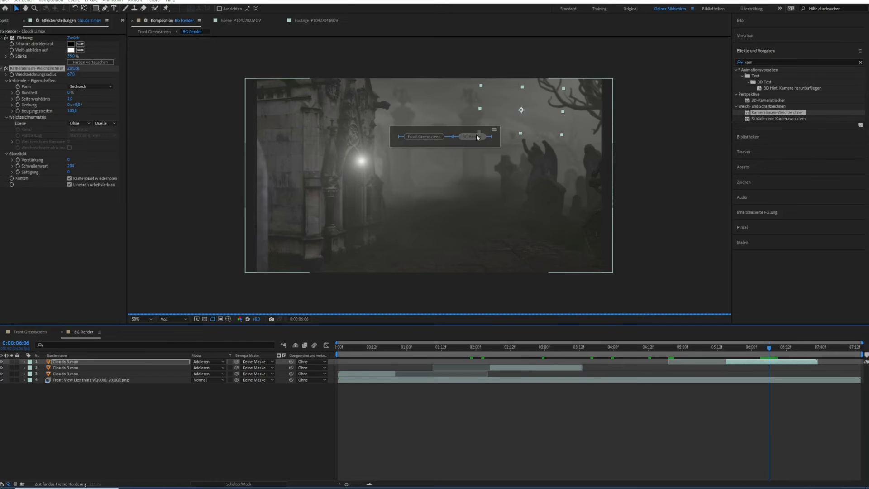
pyautogui.click(446, 134)
pyautogui.moveTo(753, 347); pyautogui.dragTo(680, 346)
pyautogui.click(74, 1)
pyautogui.moveTo(79, 10)
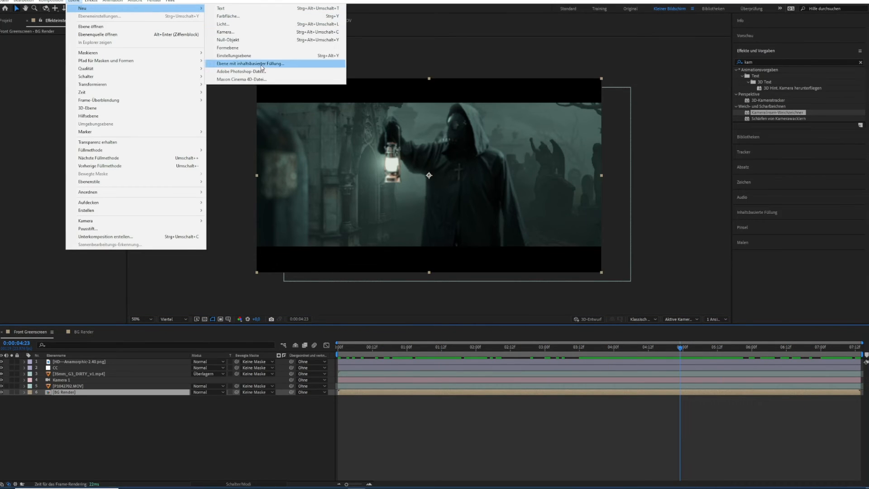
pyautogui.click(242, 55)
pyautogui.moveTo(95, 390); pyautogui.dragTo(92, 367)
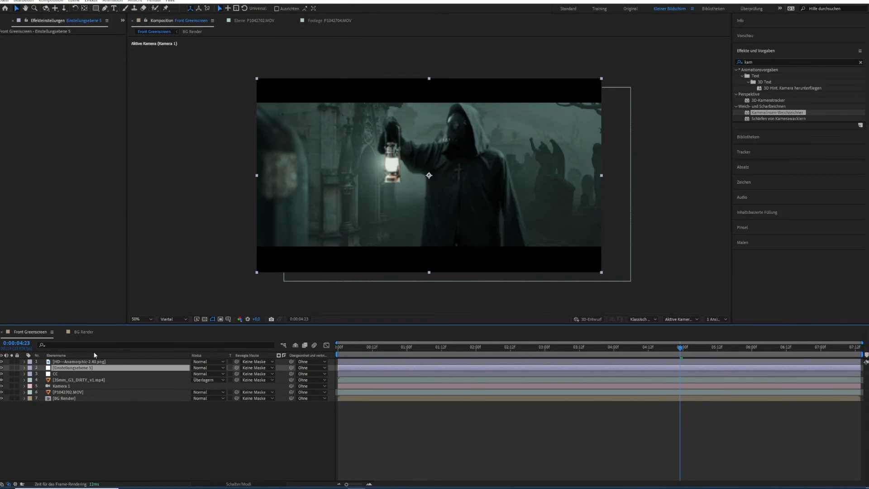
pyautogui.press('Return')
pyautogui.write('Post')
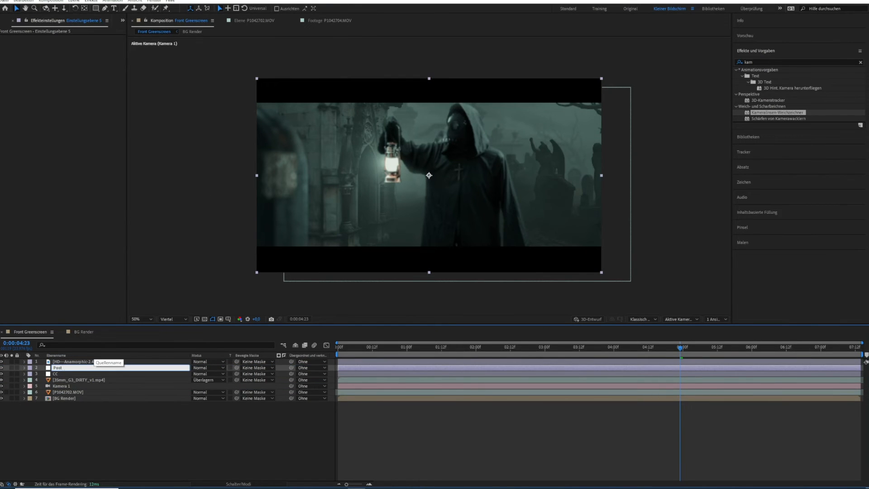
pyautogui.write('processing')
pyautogui.press('Return')
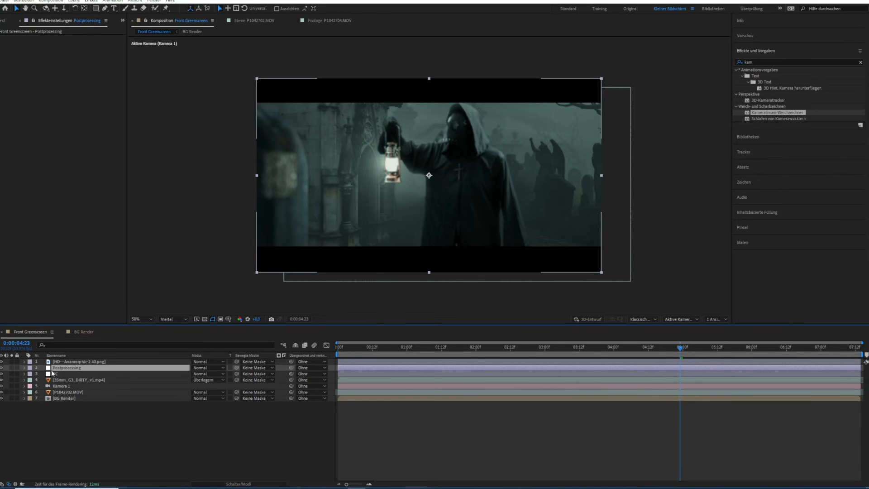
# Step: Draw a wide elliptical mask on the Postprocessing layer, extending past both sides of the frame
pyautogui.click(96, 9)
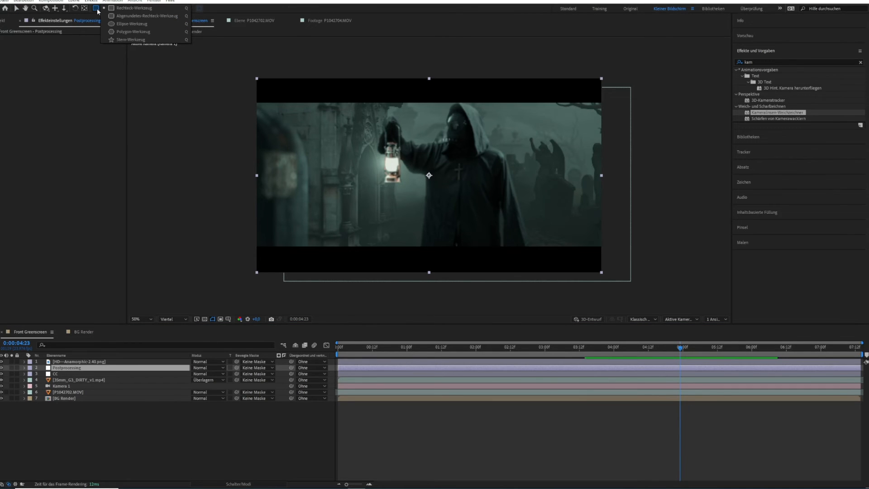
pyautogui.click(136, 23)
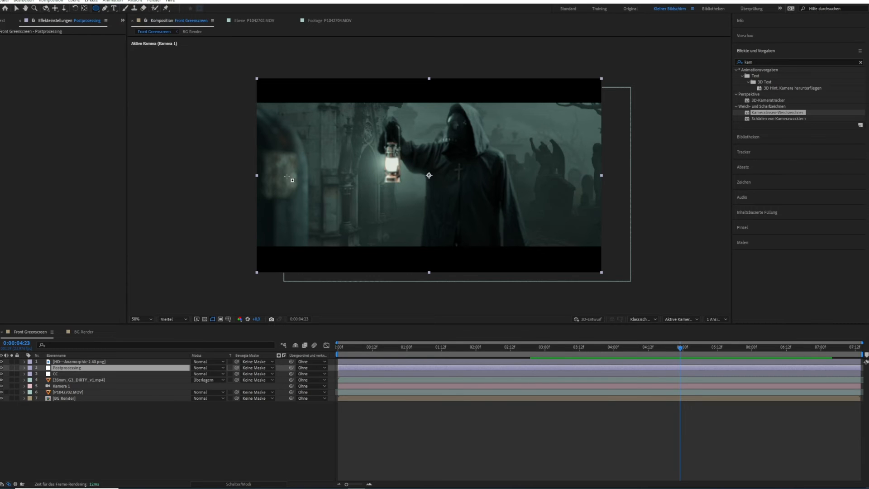
pyautogui.moveTo(219, 105); pyautogui.dragTo(668, 264)
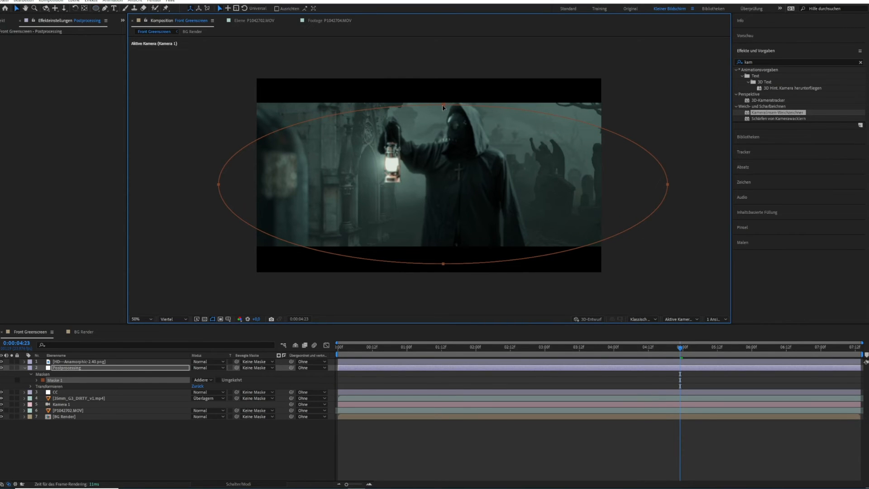
# Step: Reshape the Postprocessing mask into a rounded oval by pulling its side points closer to the frame edges and extending their handles
pyautogui.moveTo(444, 105); pyautogui.dragTo(446, 93)
pyautogui.click(105, 8)
pyautogui.click(484, 380)
pyautogui.moveTo(222, 173); pyautogui.dragTo(242, 170)
pyautogui.moveTo(242, 126); pyautogui.dragTo(241, 105)
pyautogui.moveTo(241, 212); pyautogui.dragTo(242, 252)
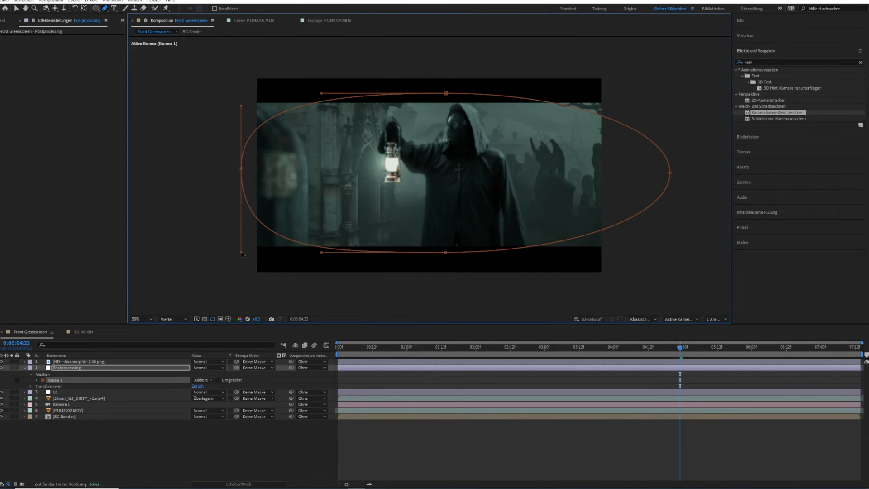
pyautogui.moveTo(671, 174); pyautogui.dragTo(613, 181)
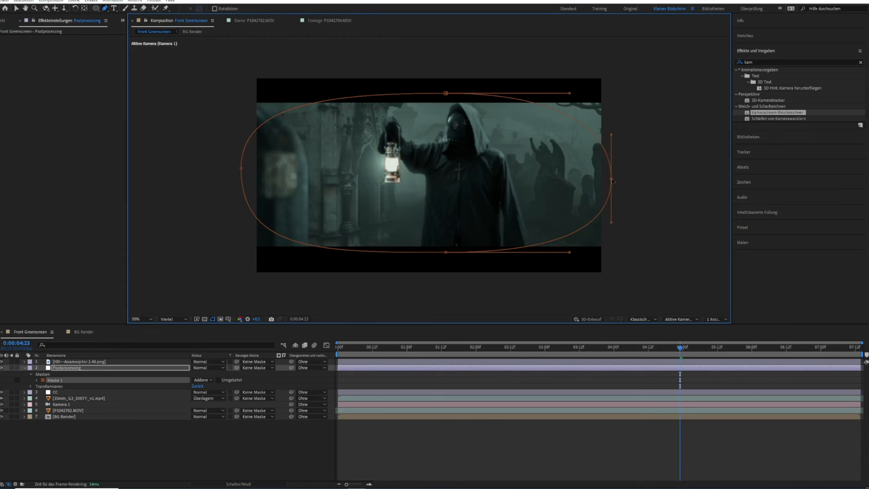
pyautogui.moveTo(612, 128); pyautogui.dragTo(612, 115)
pyautogui.moveTo(446, 94); pyautogui.dragTo(443, 96)
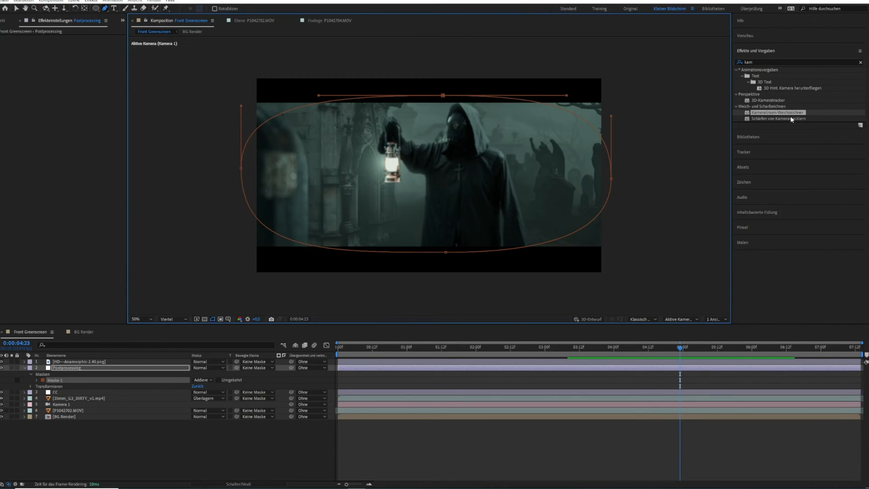
# Step: Apply Kameralinsen-Weichzeichner to the Postprocessing layer and set its mask mode to Subtrahieren so only the edges blur
pyautogui.moveTo(796, 116); pyautogui.dragTo(90, 368)
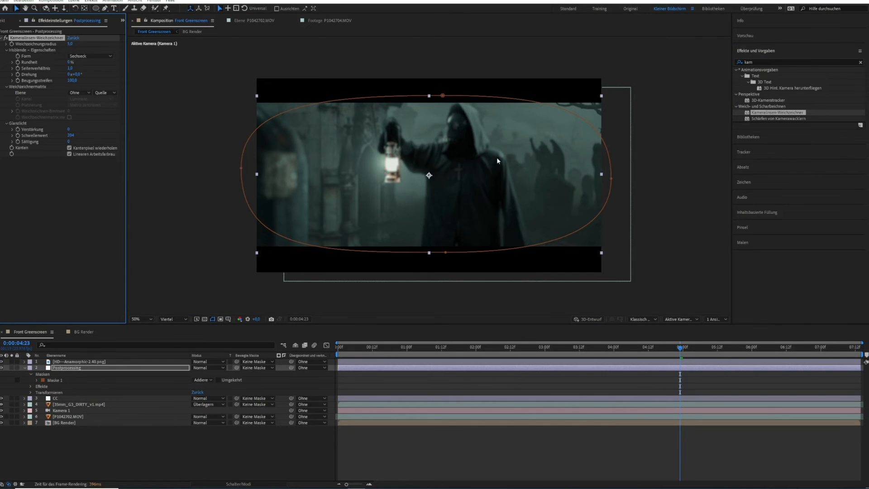
pyautogui.click(100, 381)
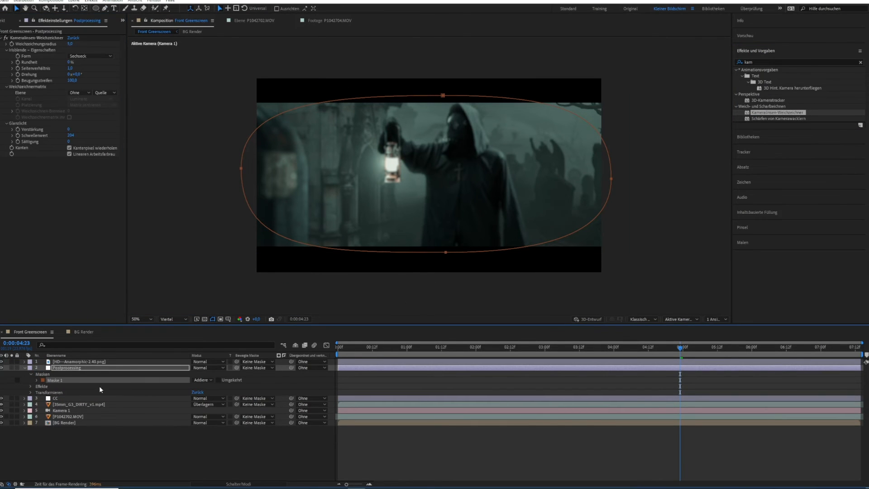
pyautogui.click(208, 379)
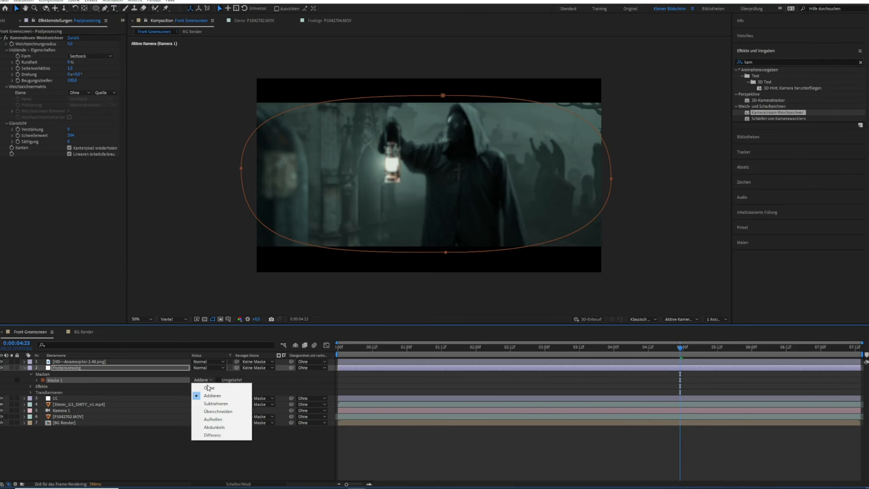
pyautogui.click(221, 404)
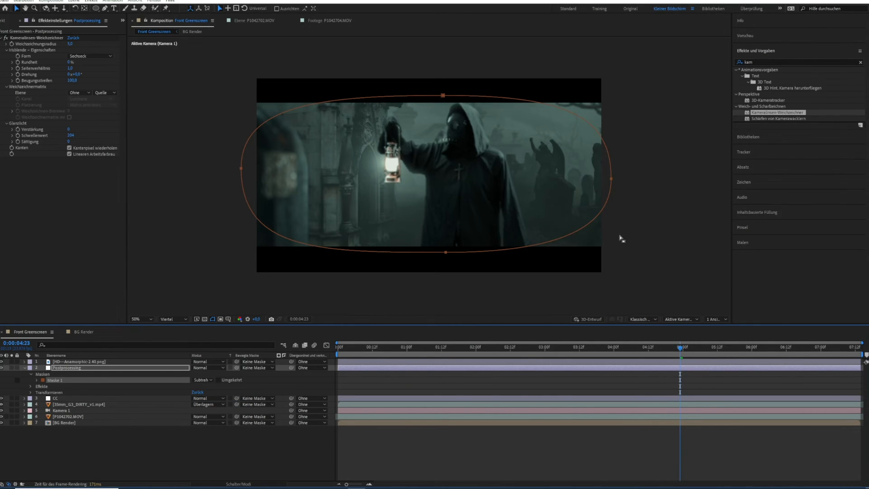
# Step: Set the Postprocessing blur radius to 20 and feather the mask by 132 pixels, checking the result around 0:00:04:15
pyautogui.click(69, 44)
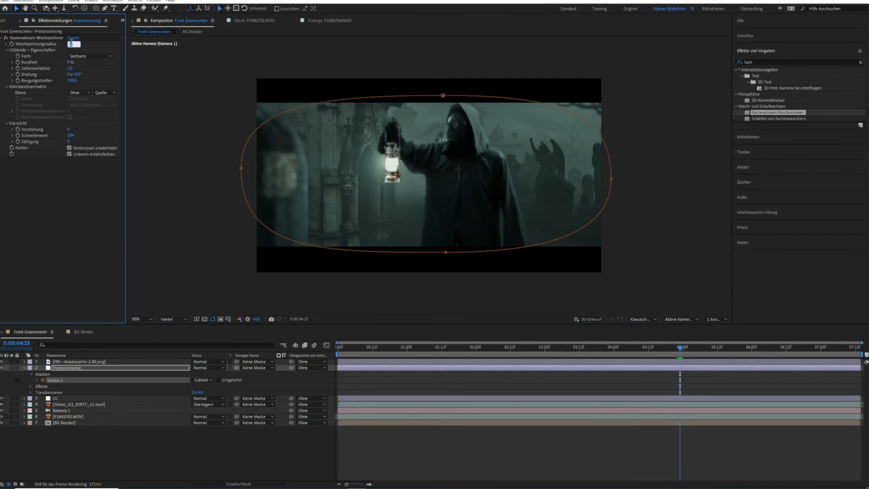
pyautogui.press('Return')
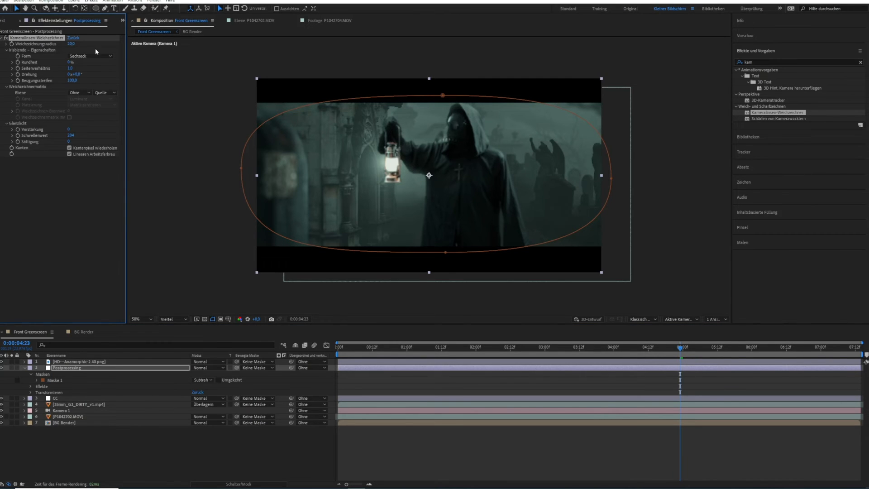
pyautogui.click(36, 380)
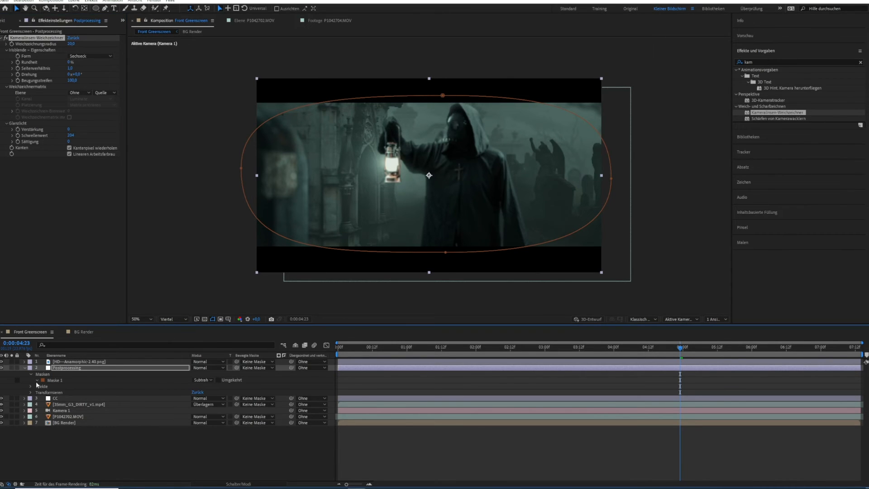
pyautogui.moveTo(199, 392); pyautogui.dragTo(259, 392)
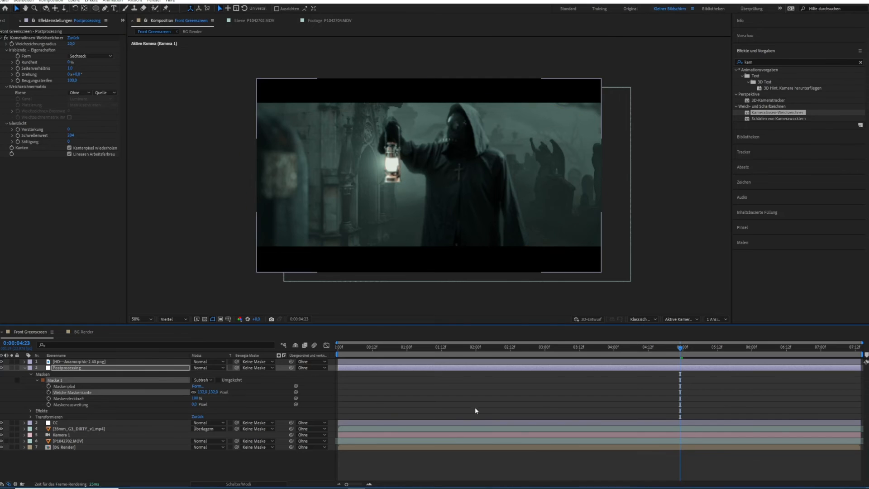
pyautogui.click(474, 406)
pyautogui.moveTo(683, 349); pyautogui.dragTo(656, 356)
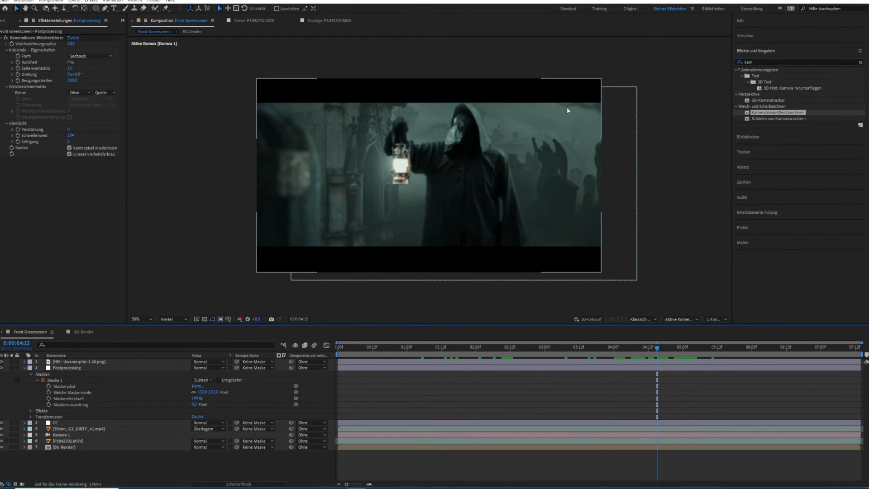
# Step: Add VR: Chromatische Aberrationen to the Postprocessing layer and choose the stereoscopic over/under frame layout
pyautogui.click(771, 62)
pyautogui.write('chro')
pyautogui.moveTo(786, 75); pyautogui.dragTo(99, 366)
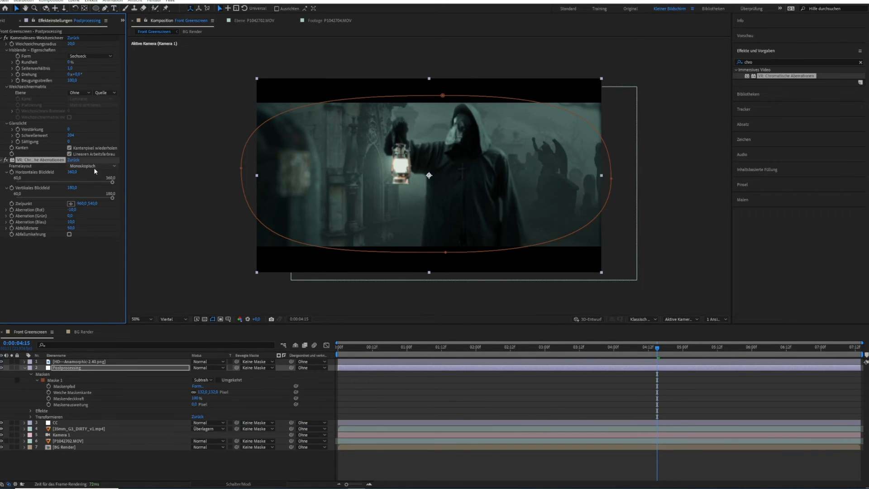
pyautogui.click(93, 166)
pyautogui.click(90, 179)
# Step: Tighten the Postprocessing mask by moving its edge points inward inside the letterboxed picture, and check around 0:00:05:02
pyautogui.moveTo(439, 93); pyautogui.dragTo(448, 107)
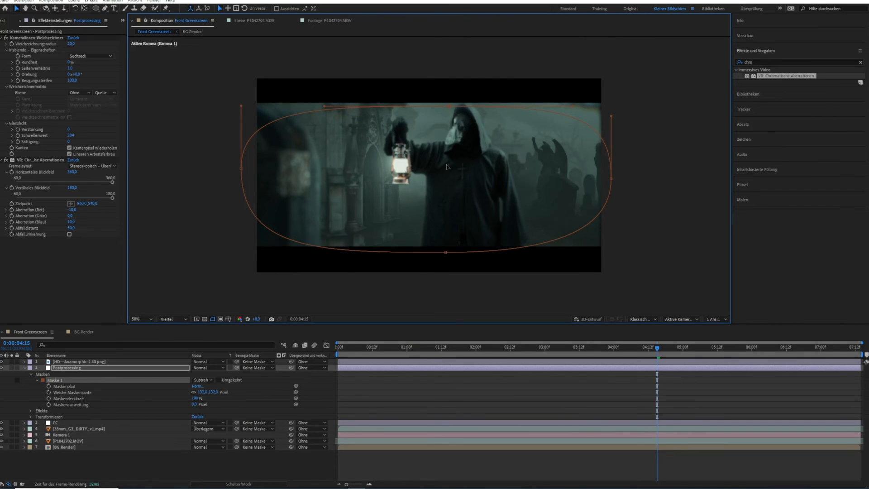
pyautogui.moveTo(445, 255); pyautogui.dragTo(447, 243)
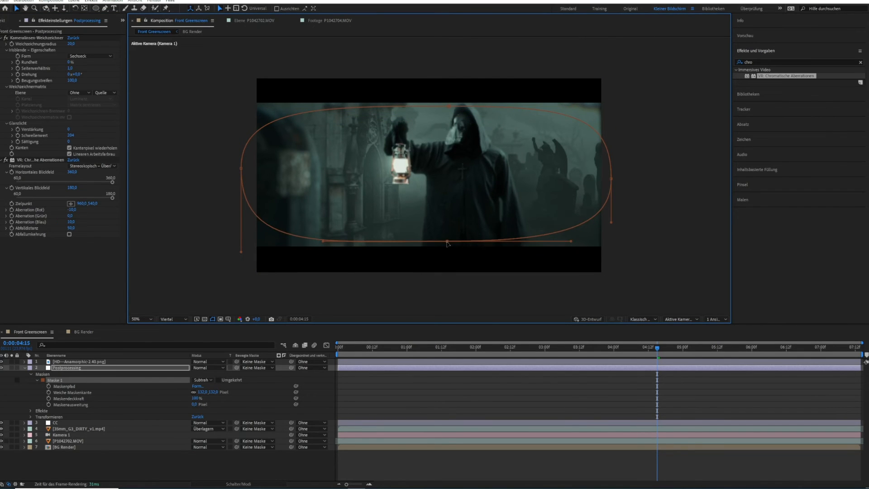
pyautogui.moveTo(611, 179); pyautogui.dragTo(587, 185)
pyautogui.click(655, 348)
pyautogui.moveTo(655, 347); pyautogui.dragTo(689, 344)
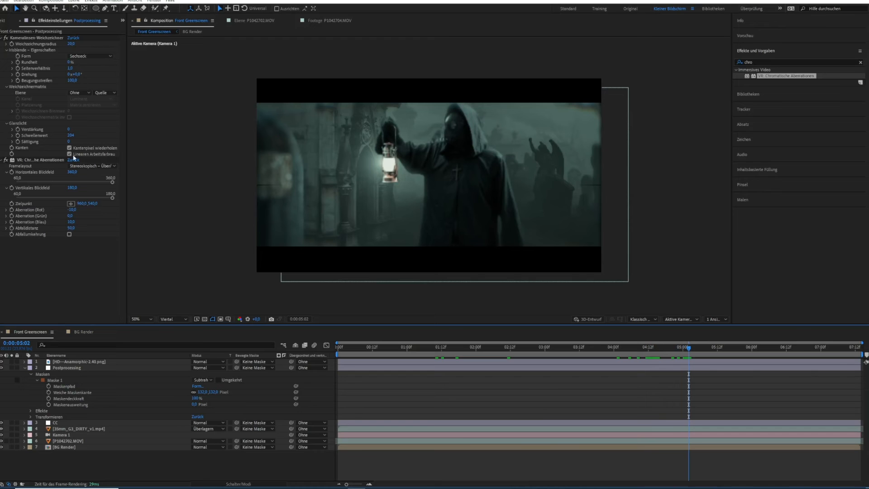
# Step: Reduce the Postprocessing layer's camera lens blur radius to 10 and check the softened edges around 0:00:04:18
pyautogui.click(71, 43)
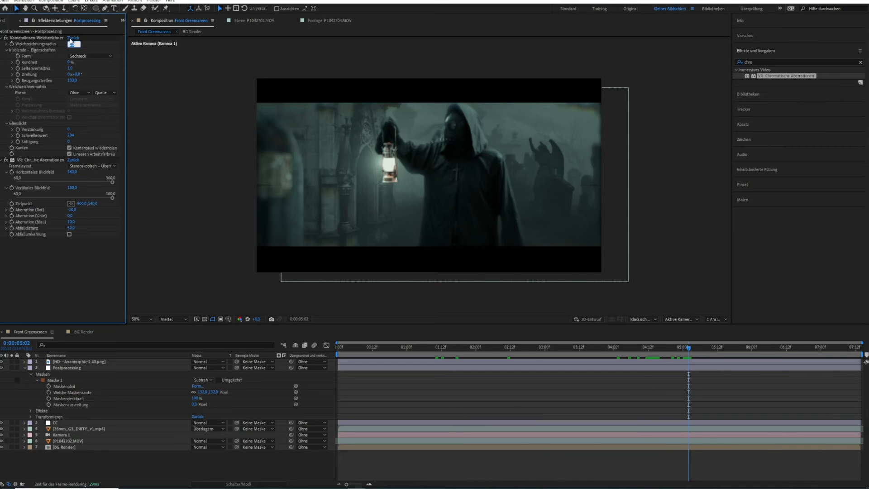
pyautogui.write('10')
pyautogui.click(71, 40)
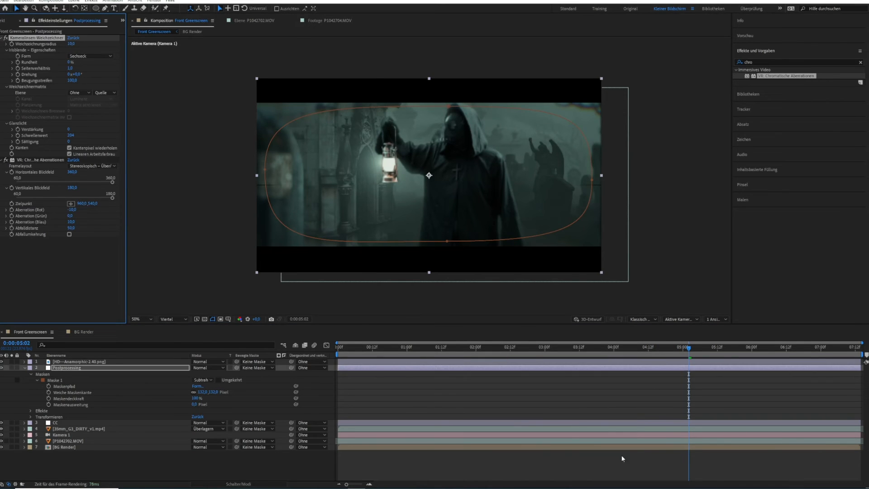
pyautogui.click(622, 459)
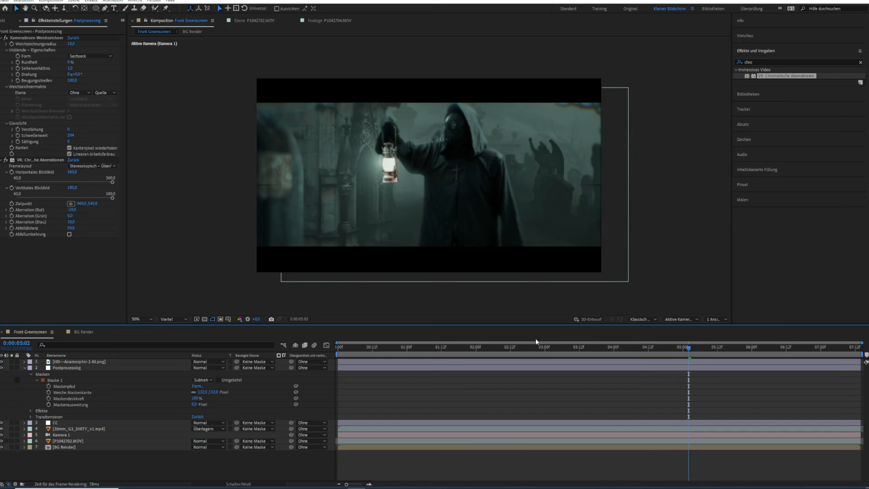
pyautogui.moveTo(645, 346); pyautogui.dragTo(665, 349)
# Step: Collapse the Postprocessing layer's properties and pull the mask's edge beside the gravestones further inward
pyautogui.click(25, 367)
pyautogui.click(40, 160)
pyautogui.moveTo(593, 180)
pyautogui.mouseDown()
pyautogui.moveTo(341, 177)
pyautogui.moveTo(604, 182)
pyautogui.moveTo(578, 184)
pyautogui.mouseUp()
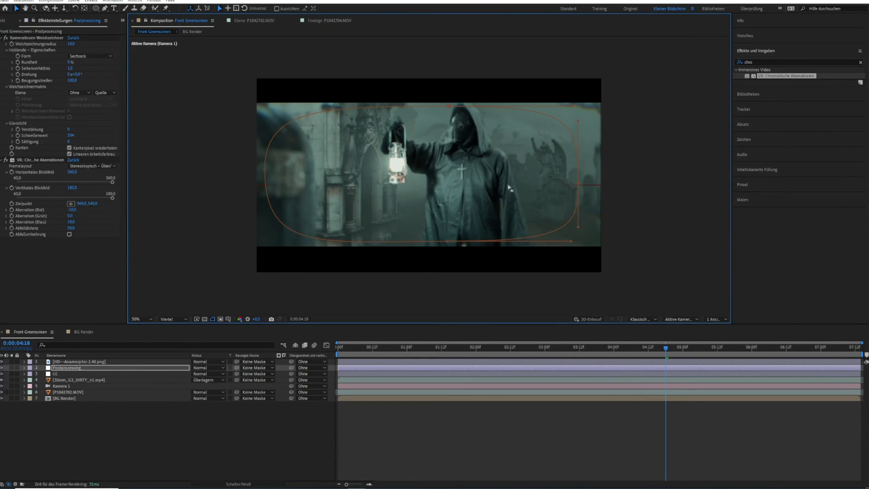
# Step: Switch the chromatic aberration's frame layout to stereoscopic side by side and review the composite up to about 0:00:05:13
pyautogui.click(92, 166)
pyautogui.click(109, 188)
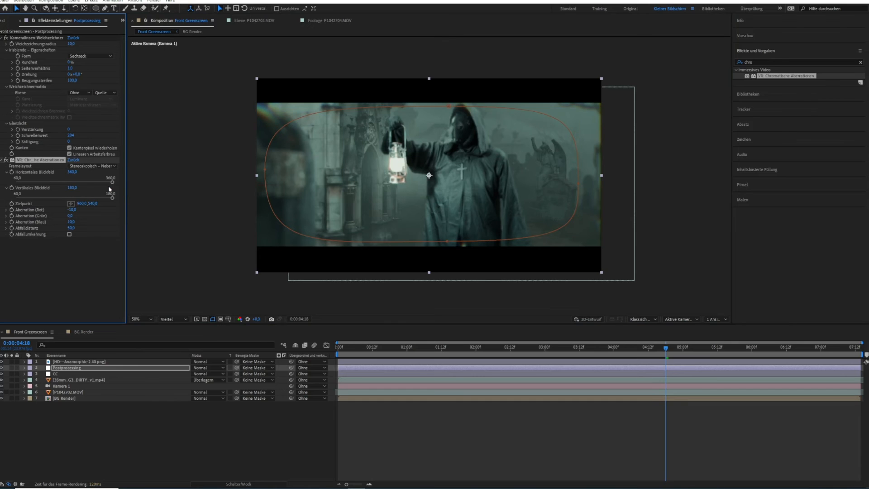
pyautogui.click(578, 413)
pyautogui.moveTo(491, 346); pyautogui.dragTo(634, 336)
pyautogui.moveTo(575, 340); pyautogui.dragTo(726, 343)
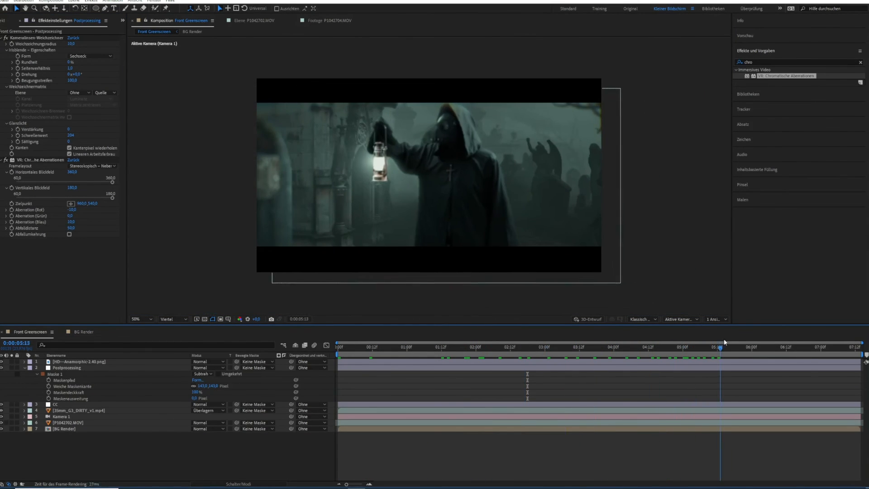
# Step: Apply the Kurven effect to the Postprocessing layer and pull its RGB curve slightly below the diagonal to darken the masked edges
pyautogui.click(780, 60)
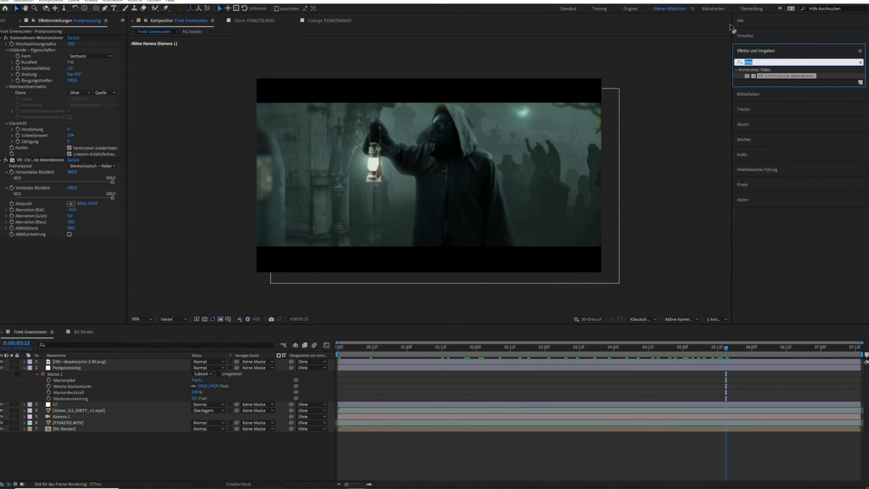
pyautogui.write('kur')
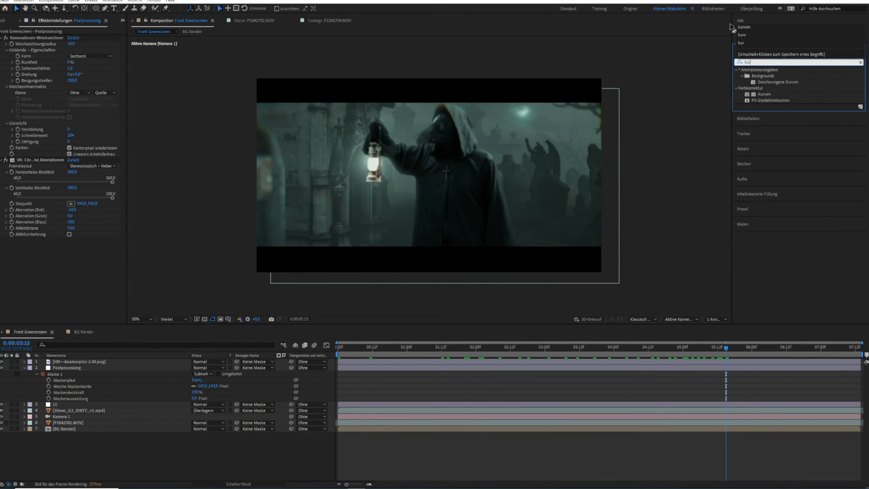
pyautogui.click(765, 95)
pyautogui.moveTo(73, 374); pyautogui.dragTo(108, 377)
pyautogui.moveTo(55, 254); pyautogui.dragTo(61, 262)
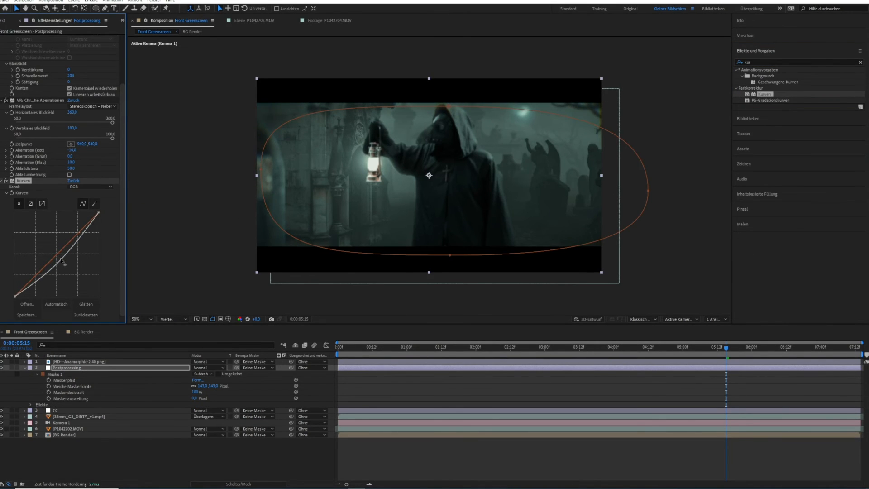
pyautogui.click(539, 390)
# Step: Compare the composite with and without the Postprocessing layer at 0:00:04:10, collapse its properties and review the shot up to 0:00:06:21
pyautogui.moveTo(708, 347); pyautogui.dragTo(643, 357)
pyautogui.click(110, 360)
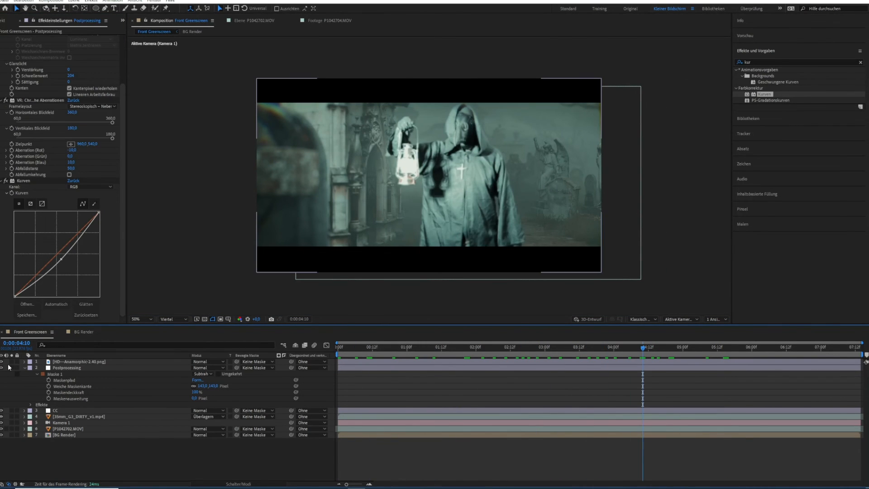
pyautogui.click(2, 368)
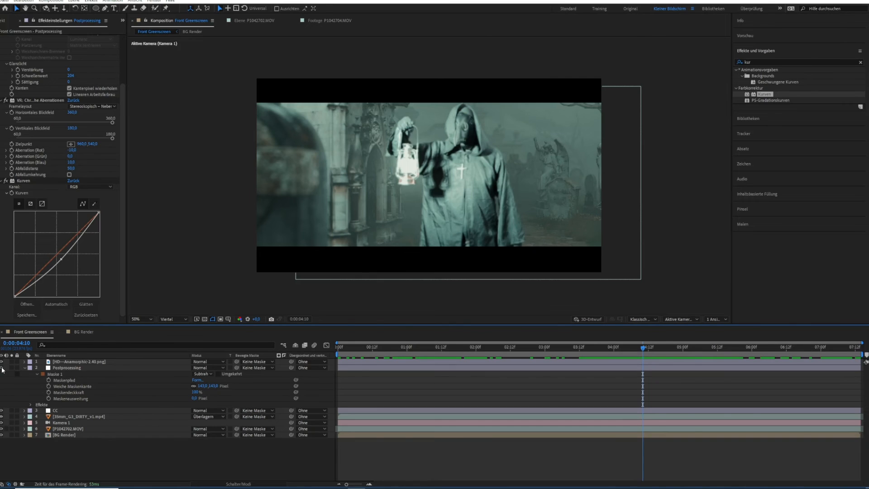
pyautogui.click(1, 368)
pyautogui.click(1, 368)
pyautogui.click(1, 368)
pyautogui.moveTo(643, 346); pyautogui.dragTo(813, 350)
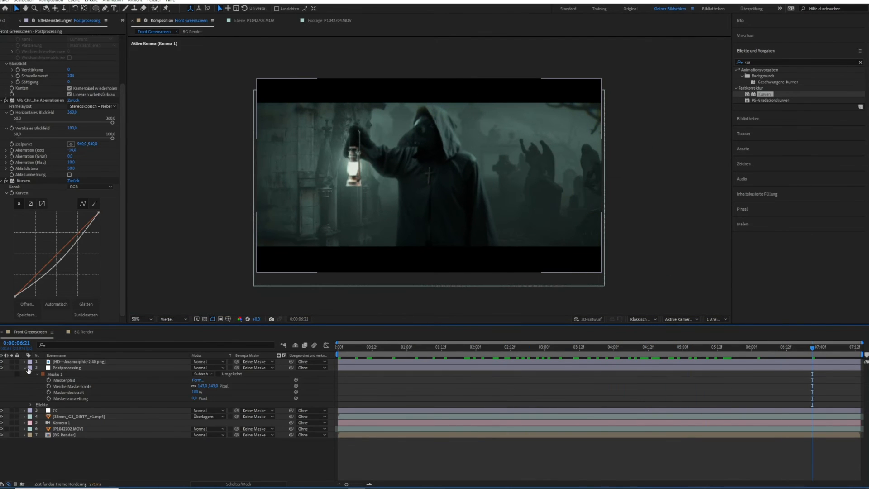
pyautogui.click(26, 368)
pyautogui.press('space')
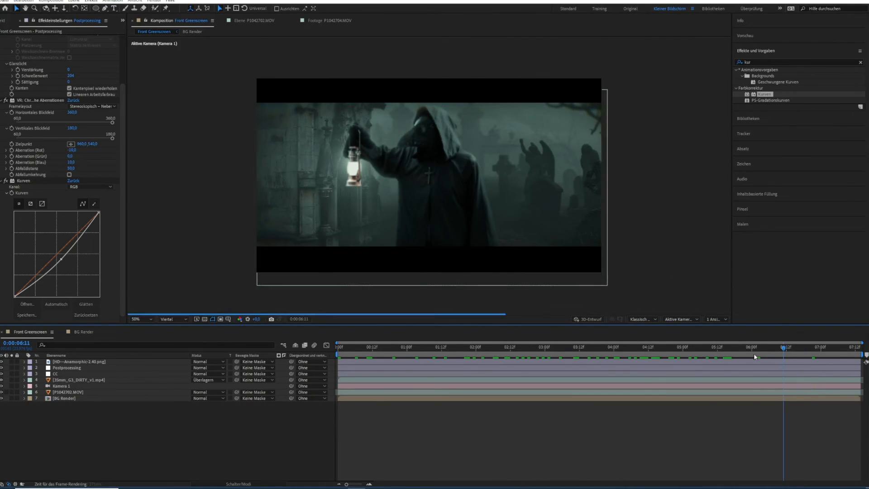
pyautogui.moveTo(390, 356); pyautogui.dragTo(760, 347)
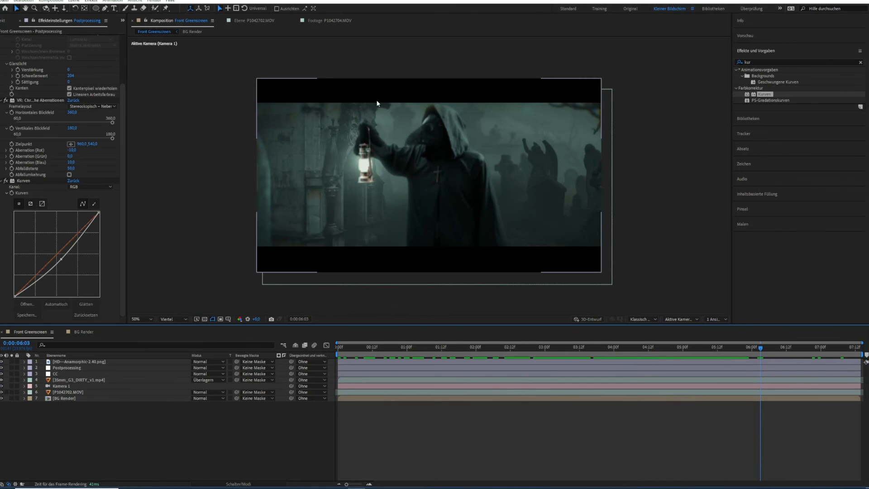
# Step: Create a new black composition-sized solid named Optical Flares above all other layers
pyautogui.click(76, 1)
pyautogui.moveTo(82, 9)
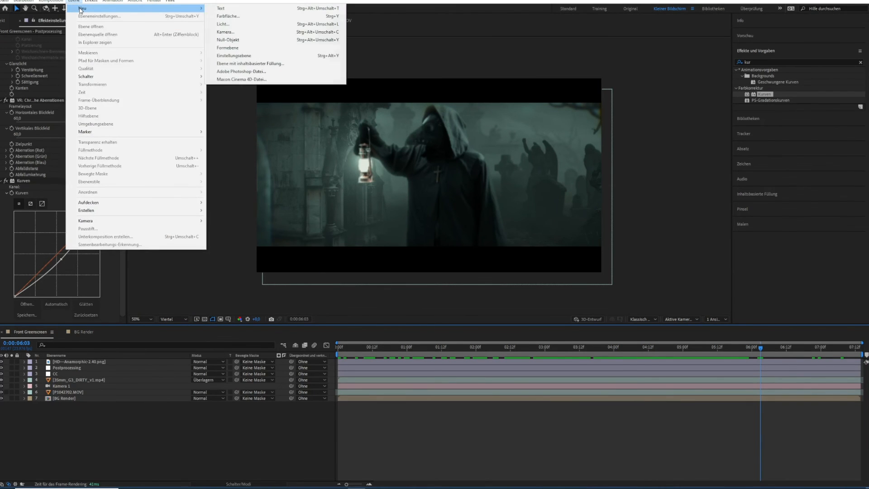
pyautogui.click(250, 16)
pyautogui.write('Optical F')
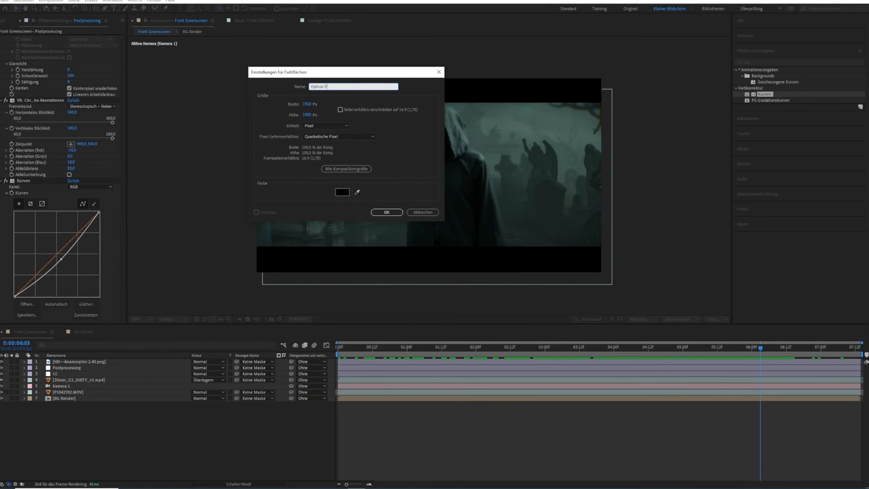
pyautogui.write('lares')
pyautogui.press('Return')
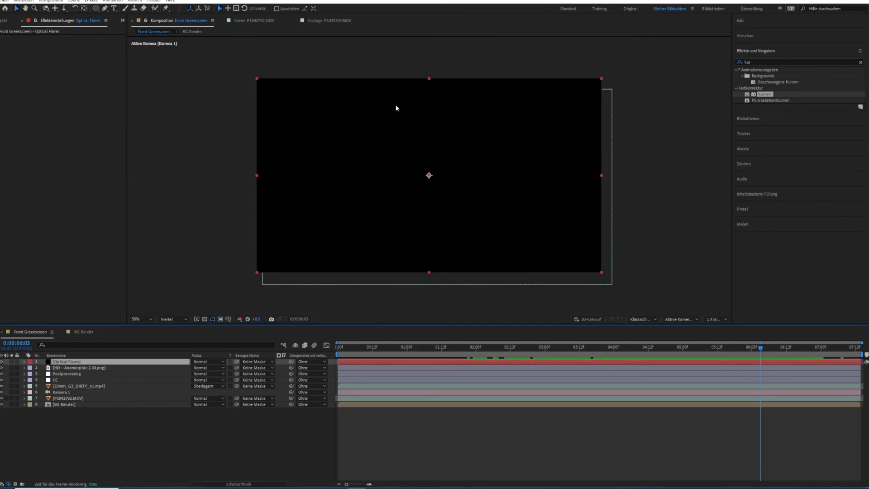
# Step: Apply the Optical Flares effect to the new solid and load the Side Anamorphic preset from the Natural Flares
pyautogui.doubleClick(747, 61)
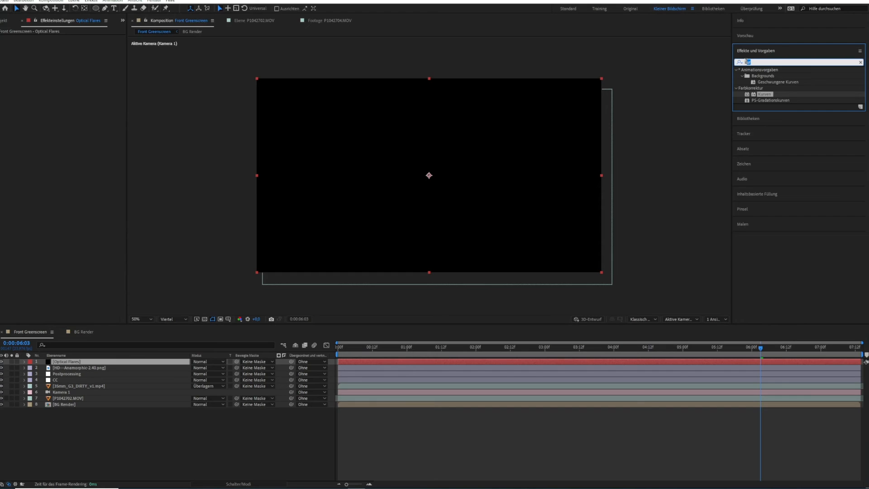
pyautogui.write('op')
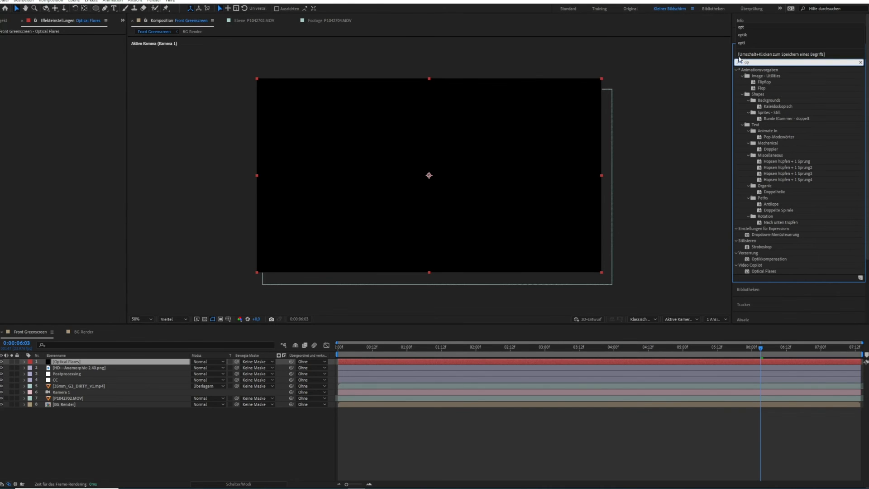
pyautogui.moveTo(767, 271); pyautogui.dragTo(93, 363)
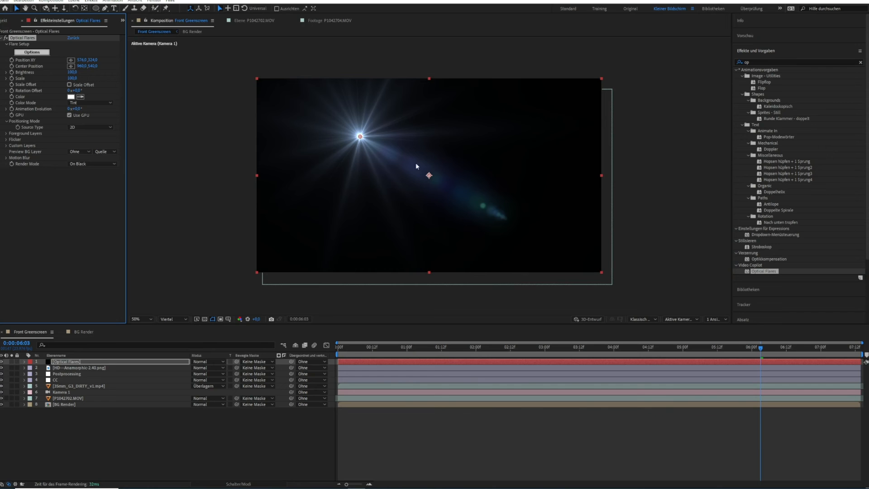
pyautogui.click(40, 52)
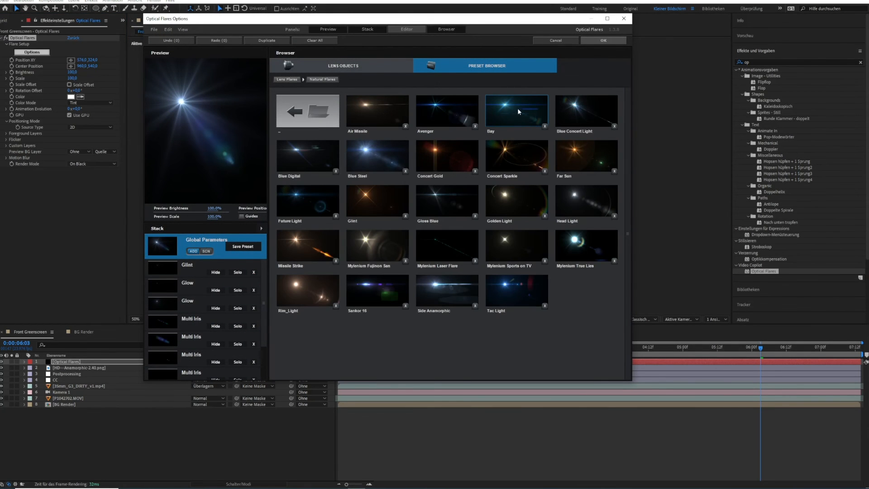
pyautogui.click(447, 300)
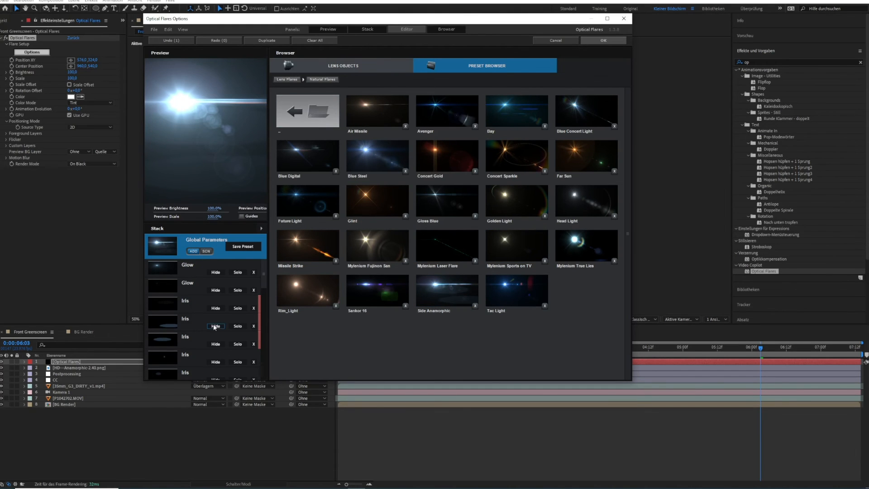
# Step: Hide several unwanted elements in the Side Anamorphic flare's stack and accept the flare setup
pyautogui.scroll(-3, 217, 335)
pyautogui.click(216, 359)
pyautogui.scroll(-3, 217, 344)
pyautogui.click(217, 331)
pyautogui.scroll(-6, 214, 344)
pyautogui.click(215, 317)
pyautogui.scroll(-3, 208, 317)
pyautogui.click(218, 374)
pyautogui.click(218, 357)
pyautogui.click(218, 339)
pyautogui.click(218, 321)
pyautogui.click(218, 284)
pyautogui.press('Return')
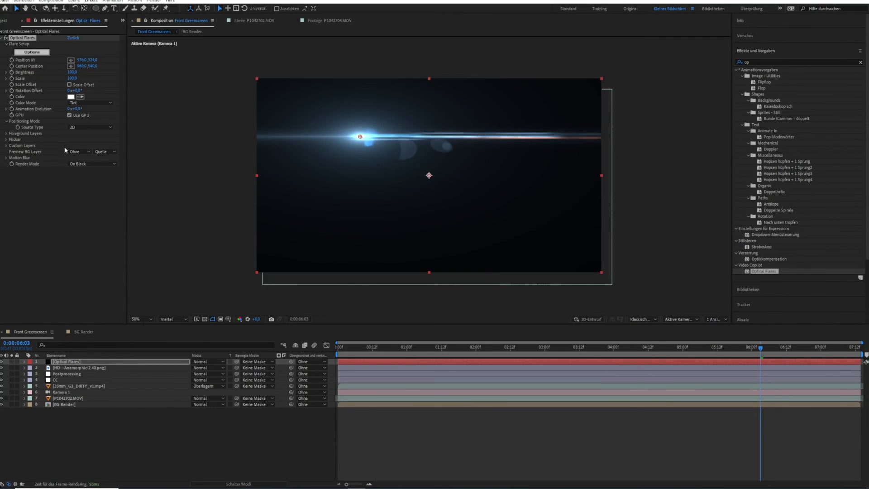
# Step: Set the flare's render mode to On Transparent and position its light source on the lantern
pyautogui.click(92, 164)
pyautogui.click(110, 179)
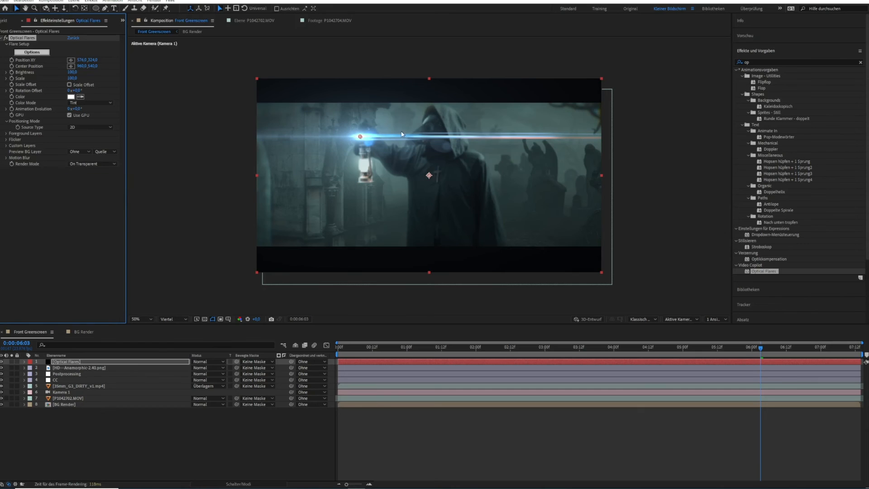
pyautogui.moveTo(361, 138); pyautogui.dragTo(364, 167)
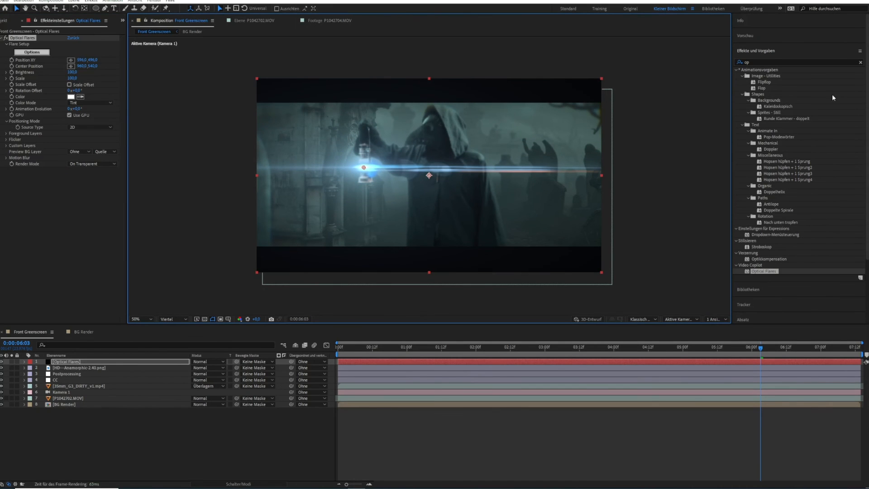
# Step: Add the Kameralinsen-Weichzeichner effect to the Optical Flares layer and raise its blur radius to soften the flare
pyautogui.click(772, 63)
pyautogui.write('kam')
pyautogui.moveTo(777, 112); pyautogui.dragTo(72, 177)
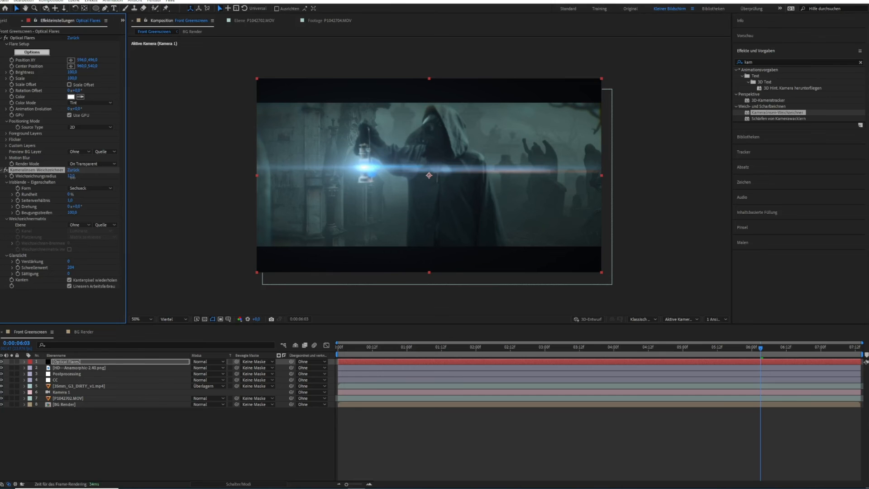
pyautogui.click(544, 461)
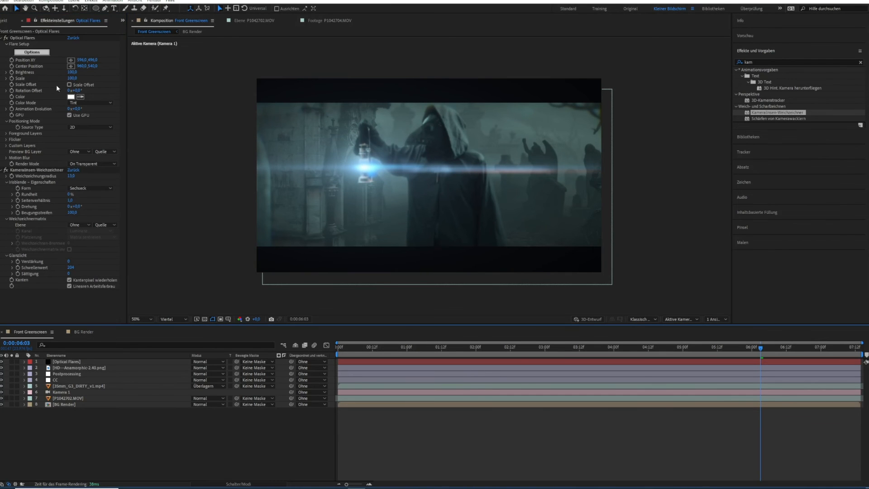
# Step: Shrink the flare's scale and adjust its brightness and colour for a subtle glow on the lantern
pyautogui.moveTo(74, 76); pyautogui.dragTo(67, 98)
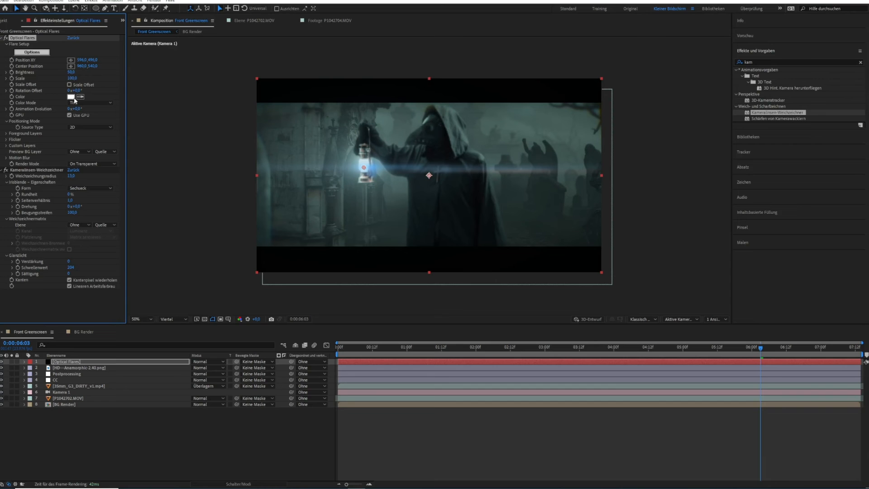
pyautogui.click(74, 97)
pyautogui.click(226, 93)
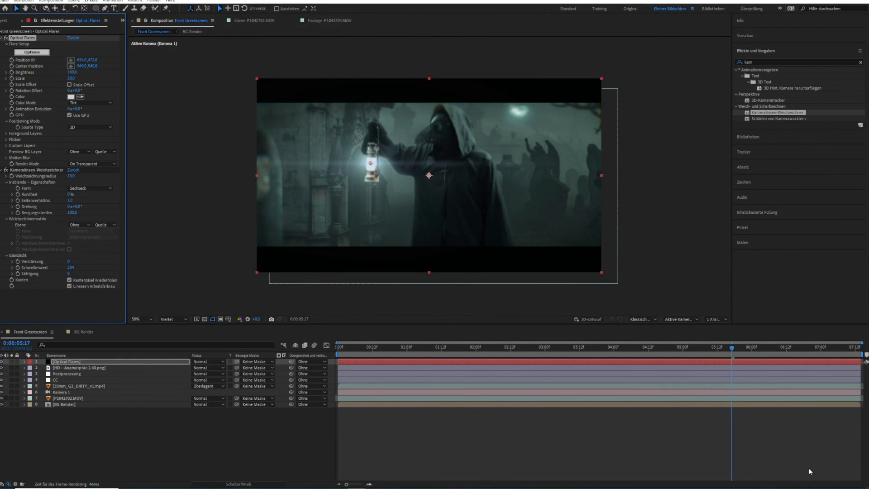
pyautogui.click(809, 471)
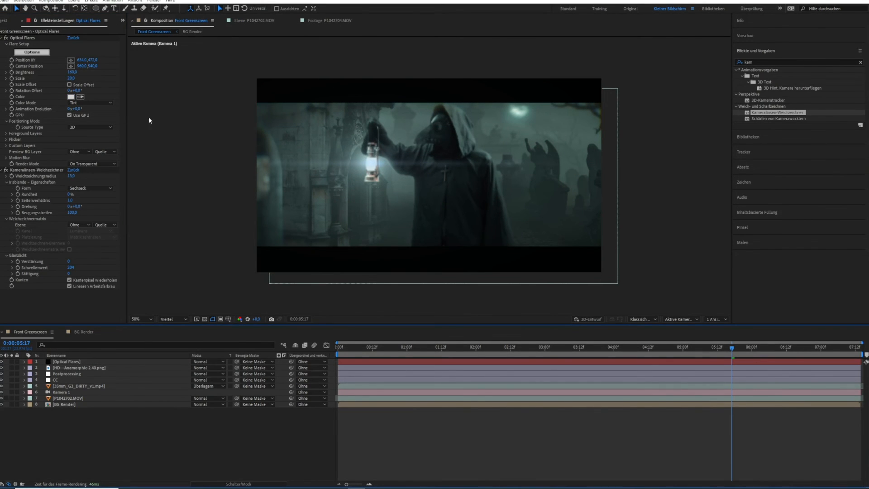
# Step: Start keyframing the flare's Position XY at 0:00:05:17 and reposition it on the lantern around 0:00:03:20
pyautogui.click(12, 61)
pyautogui.moveTo(732, 350); pyautogui.dragTo(602, 354)
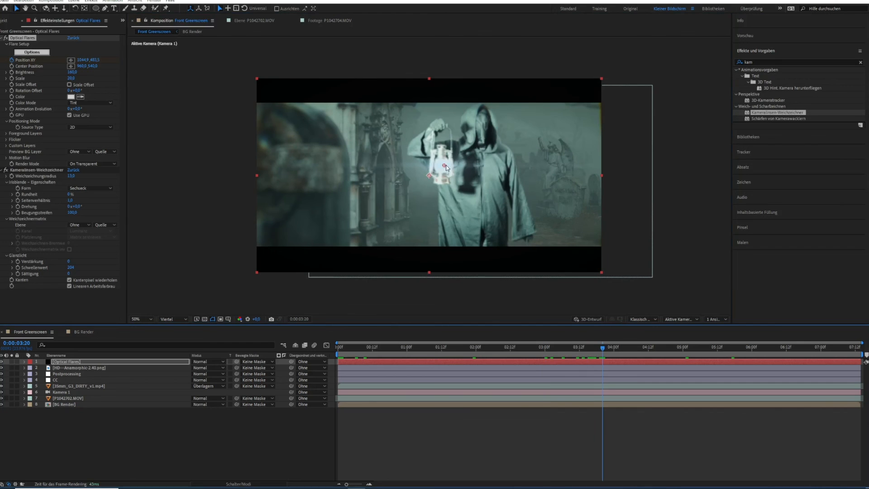
pyautogui.click(583, 452)
pyautogui.press('space')
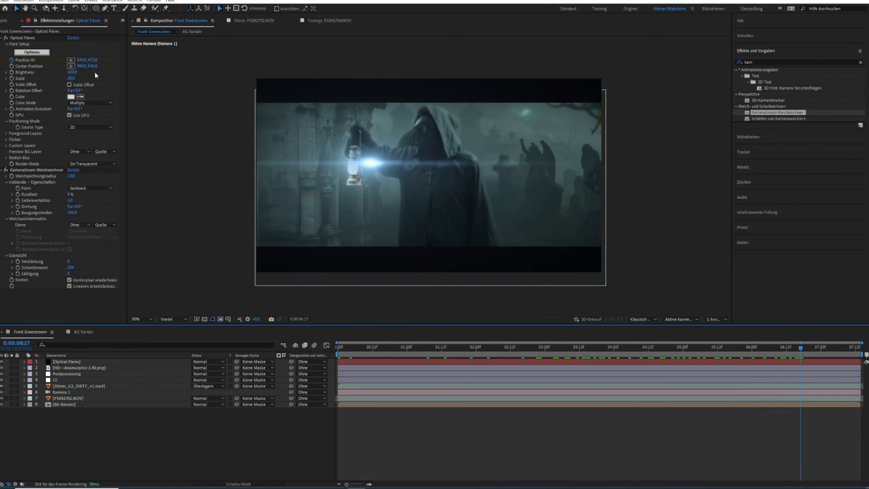
# Step: Keyframe the flare's position onto the lantern from about 0:00:06:17 to the end of the shot
pyautogui.click(20, 37)
pyautogui.moveTo(372, 164); pyautogui.dragTo(349, 166)
pyautogui.press('space')
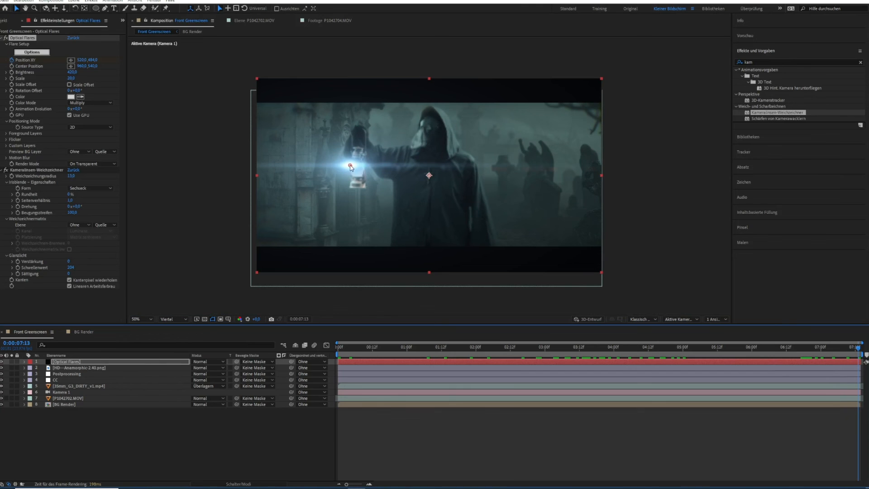
pyautogui.moveTo(351, 167); pyautogui.dragTo(358, 170)
# Step: Check the flare's tracking around 0:00:04:01 and delete the Optical Flares layer
pyautogui.click(812, 433)
pyautogui.moveTo(828, 354); pyautogui.dragTo(617, 347)
pyautogui.click(83, 362)
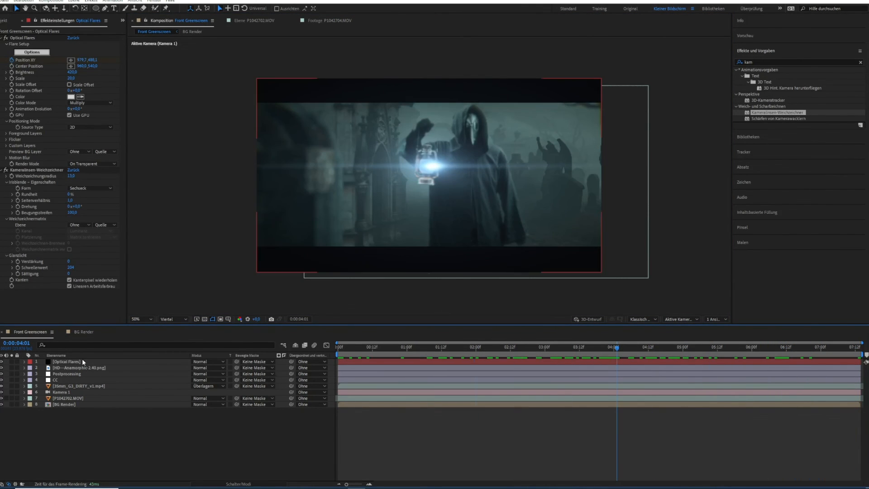
pyautogui.press('Delete')
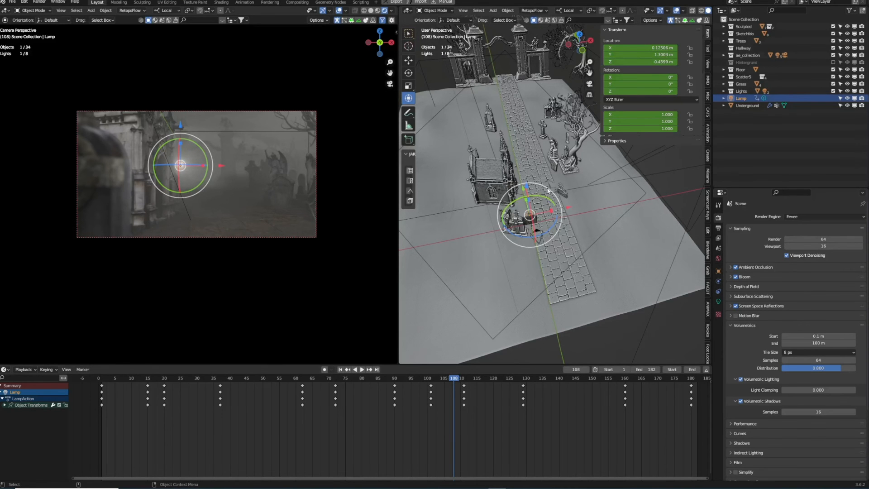
# Step: Switch to Blender and change the Lamp light to an elliptical area light measuring 0.15 by 0.25 m
pyautogui.click(623, 329)
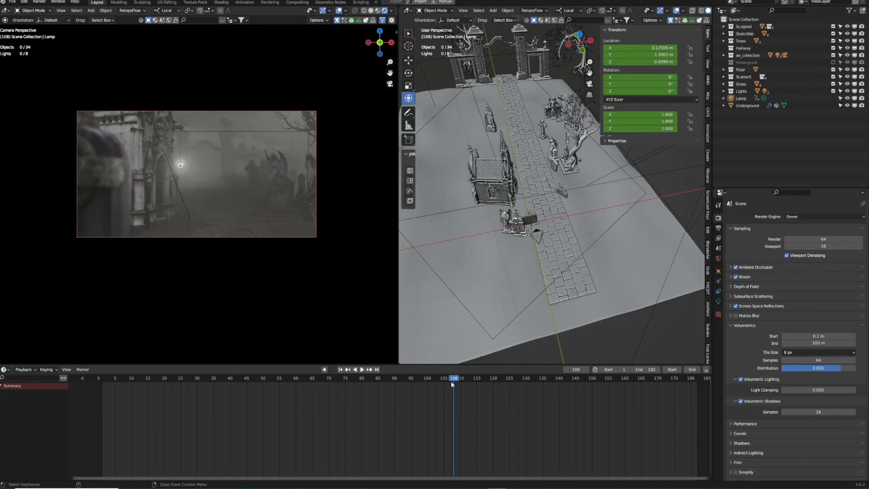
pyautogui.click(182, 165)
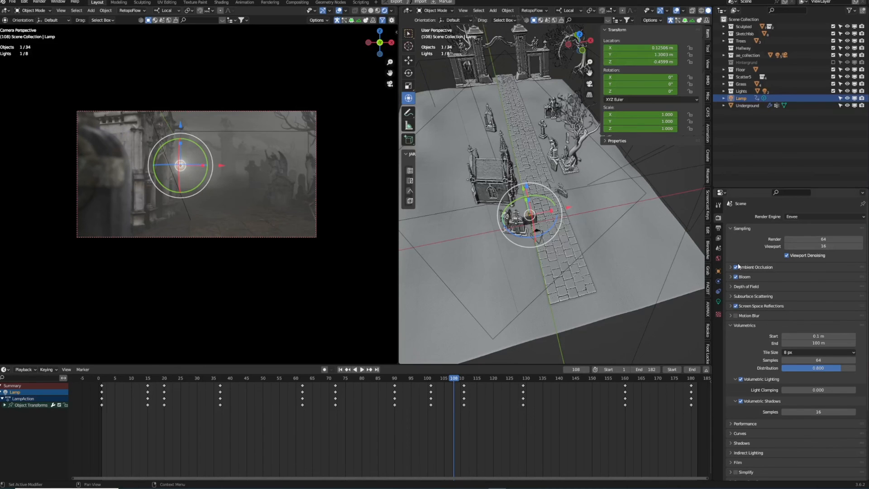
pyautogui.click(718, 301)
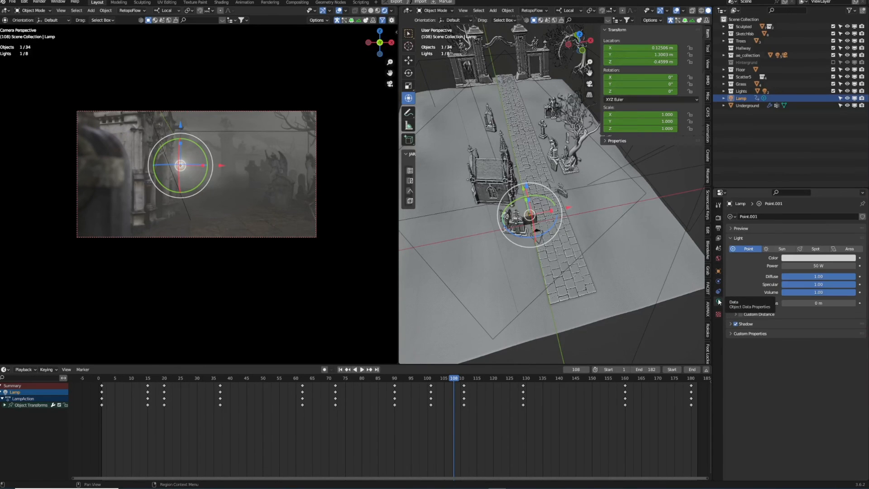
pyautogui.click(850, 249)
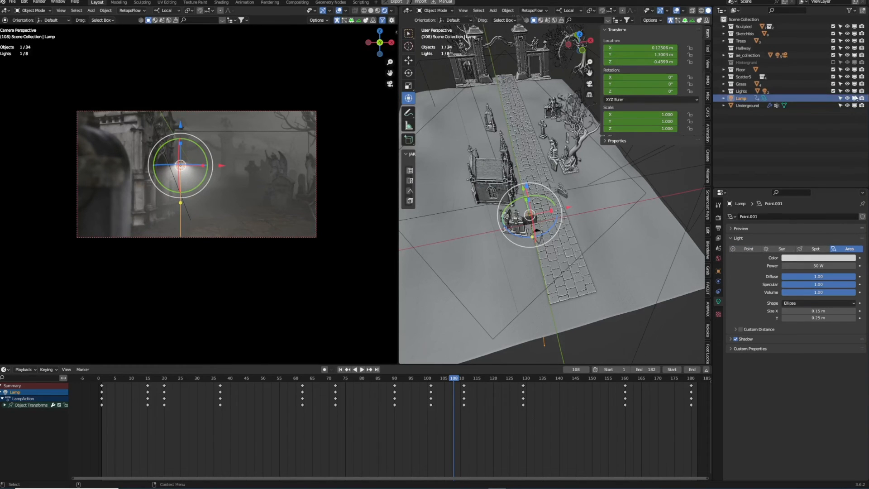
# Step: Disable the scene collections and the Underground object in viewports and renders, keeping only the Lamp light enabled
pyautogui.moveTo(855, 91); pyautogui.dragTo(856, 27)
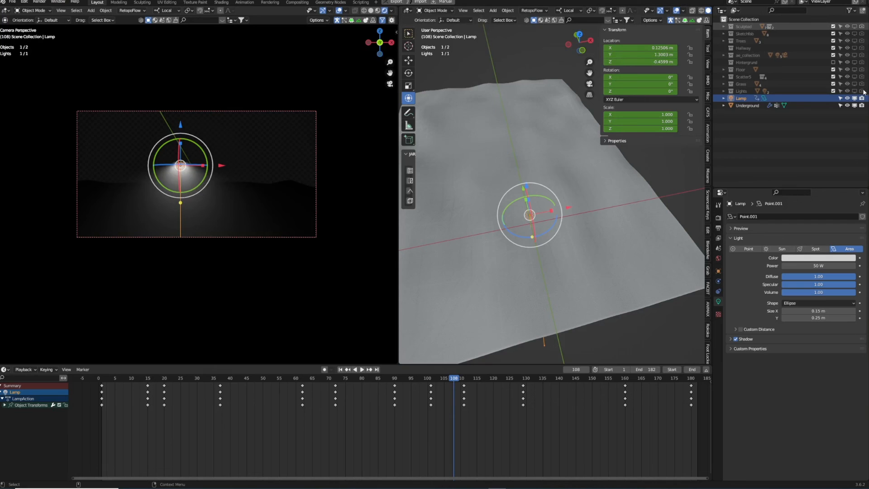
pyautogui.click(854, 105)
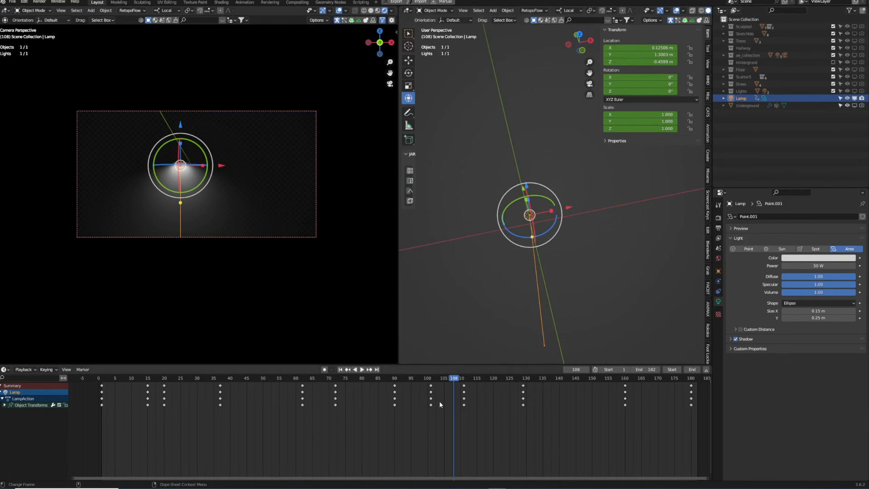
# Step: Deselect the Lamp light and check its animated glow from frame 108 back to frame 61
pyautogui.click(466, 269)
pyautogui.moveTo(455, 378); pyautogui.dragTo(298, 380)
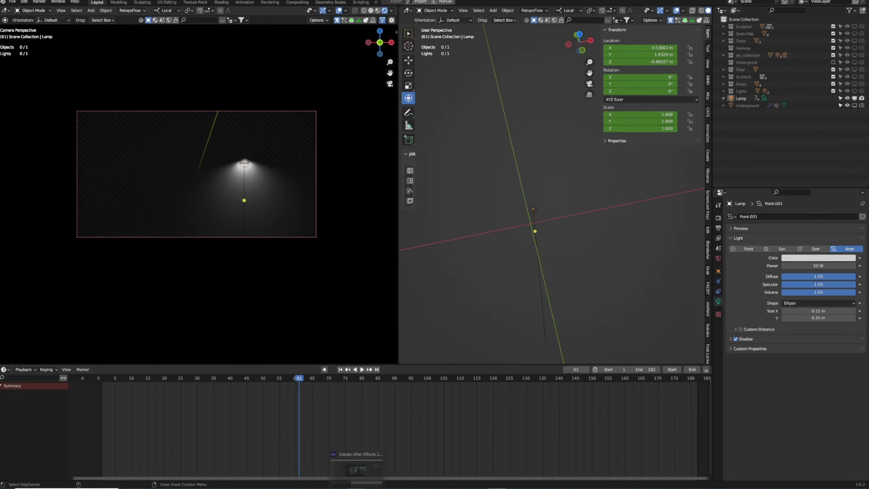
# Step: Switch to After Effects, import the Lamp Overlay_v2 PNG sequence and place it directly above P1042702.MOV in the Front Greenscreen composition
pyautogui.rightClick(52, 160)
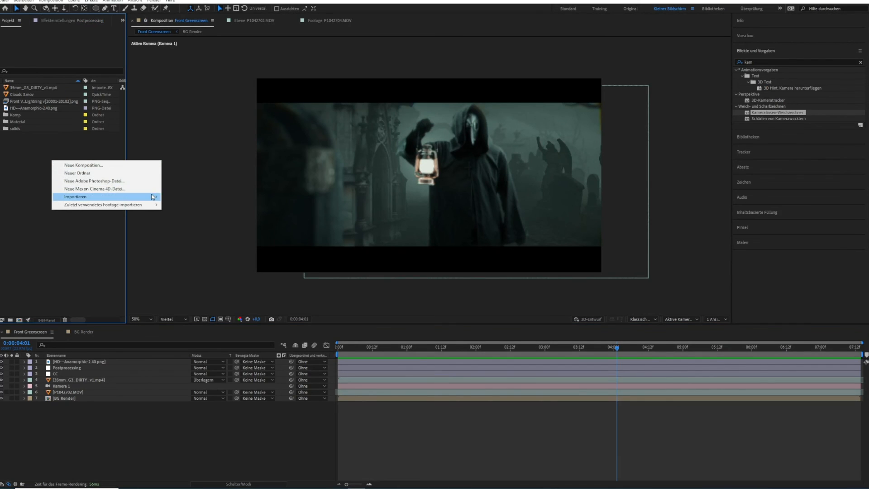
pyautogui.moveTo(153, 197)
pyautogui.click(182, 197)
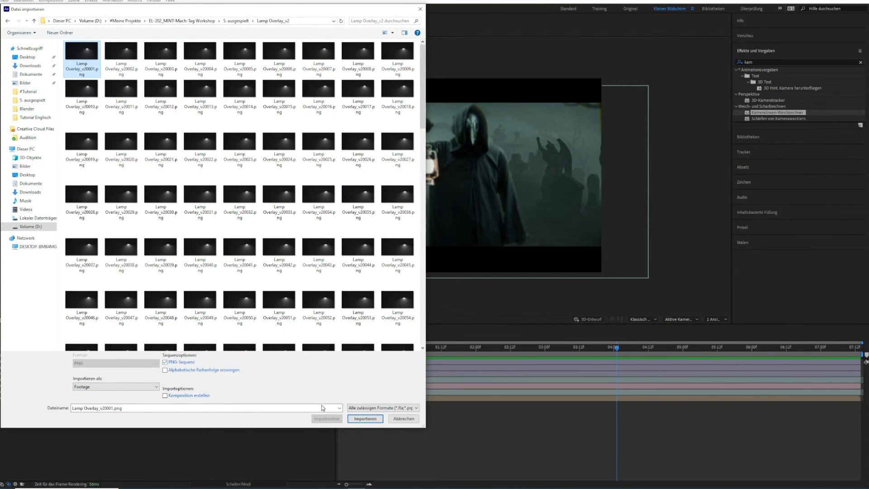
pyautogui.click(367, 419)
pyautogui.moveTo(45, 122); pyautogui.dragTo(131, 391)
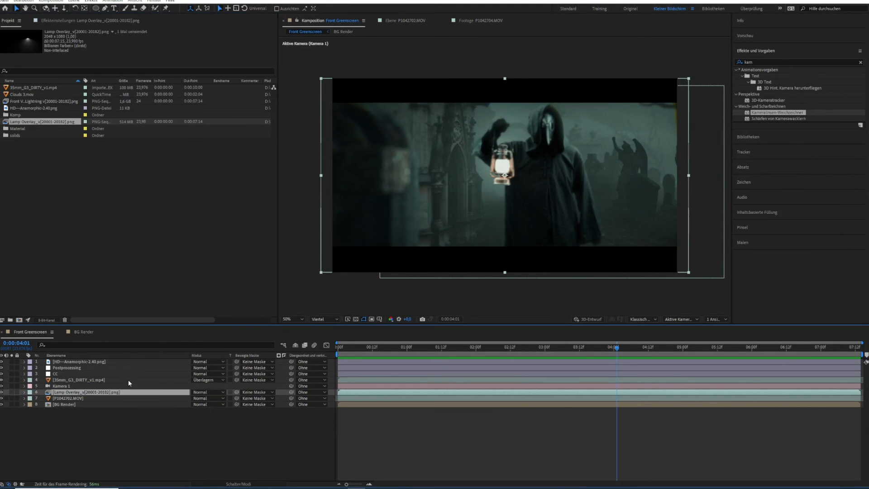
# Step: Set the Lamp Overlay layer's blend mode to Addieren and reduce its opacity to 50 %
pyautogui.click(203, 396)
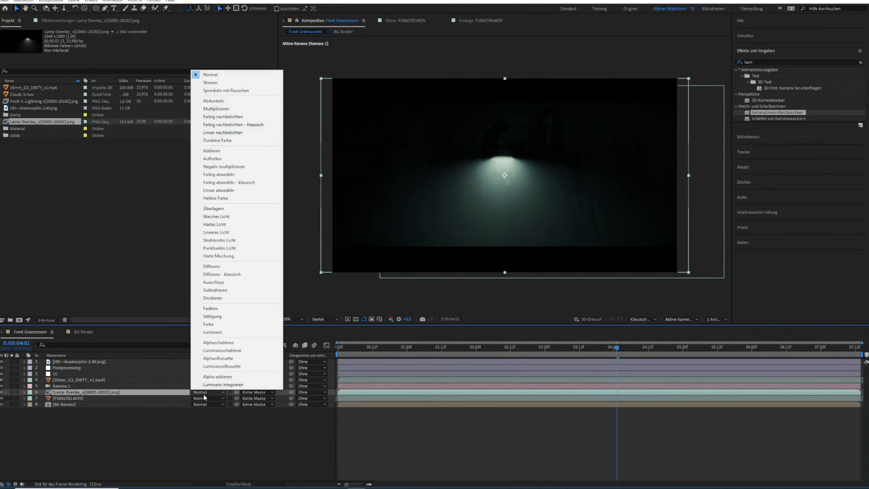
pyautogui.click(212, 151)
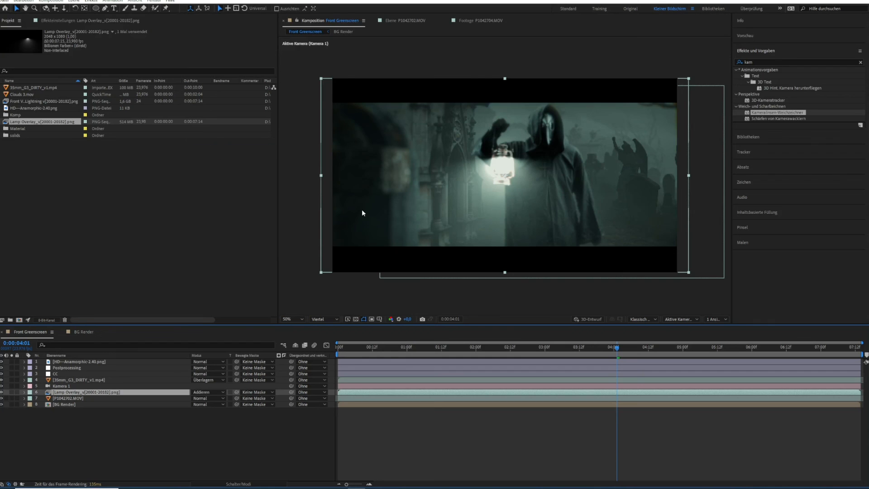
pyautogui.click(556, 433)
pyautogui.click(91, 392)
pyautogui.press('t')
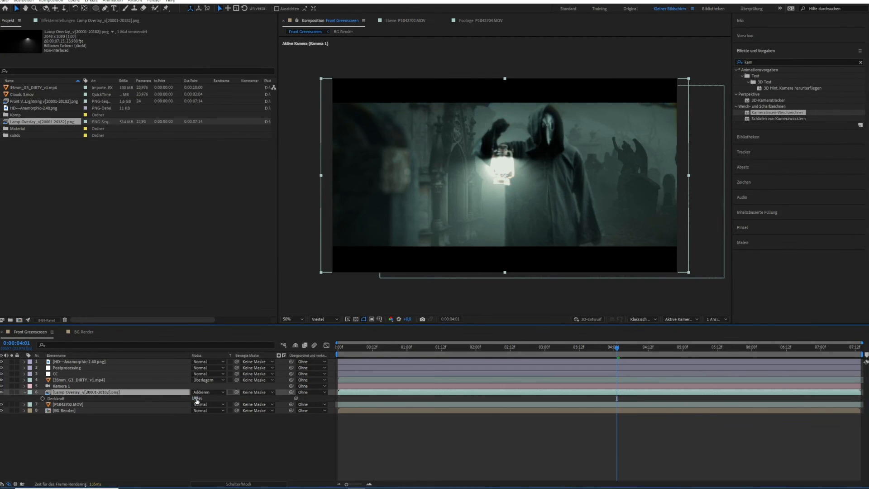
pyautogui.write('50')
pyautogui.press('Return')
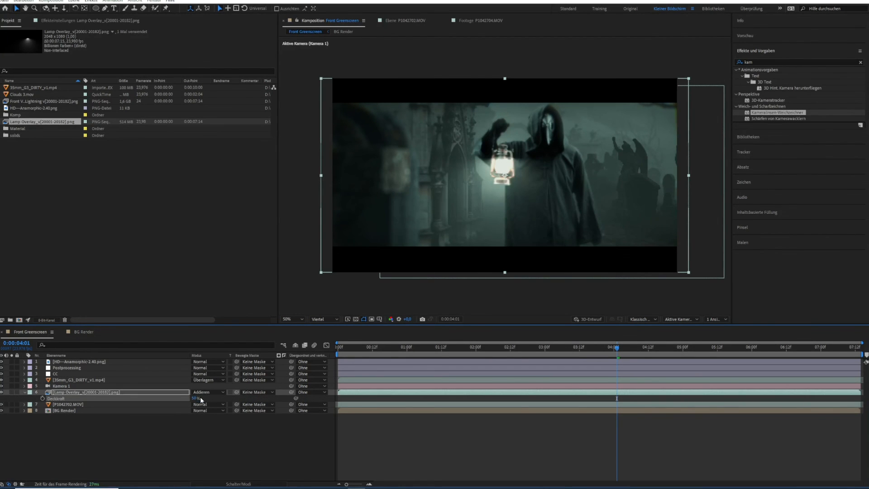
pyautogui.click(544, 440)
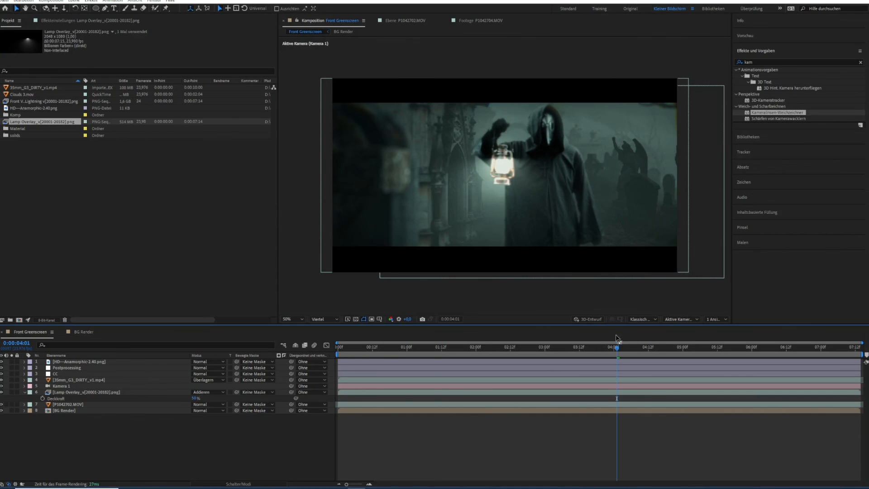
# Step: At 0:00:05:16, lower the Lamp Overlay's opacity to 22 %, nudge the layer slightly right towards the lantern and check the alignment
pyautogui.moveTo(616, 347); pyautogui.dragTo(729, 352)
pyautogui.click(93, 392)
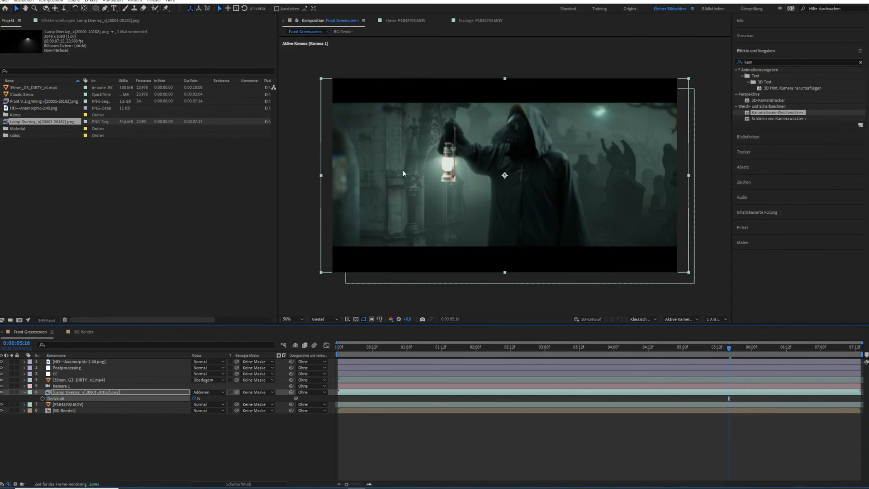
pyautogui.moveTo(450, 164); pyautogui.dragTo(454, 164)
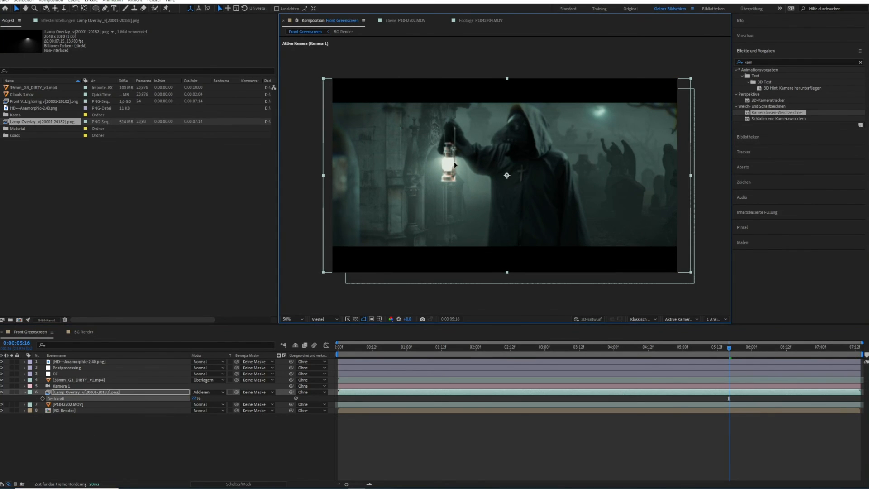
pyautogui.click(735, 422)
pyautogui.moveTo(729, 345); pyautogui.dragTo(711, 358)
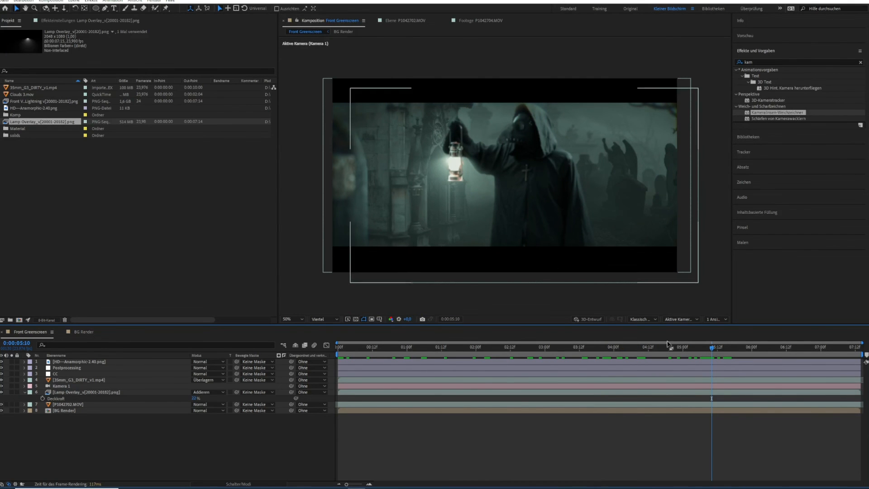
# Step: Hide the letterbox, Postprocessing, CC, 35mm grain and Lamp Overlay layers and play the ungraded shot from the start
pyautogui.moveTo(718, 353); pyautogui.dragTo(347, 345)
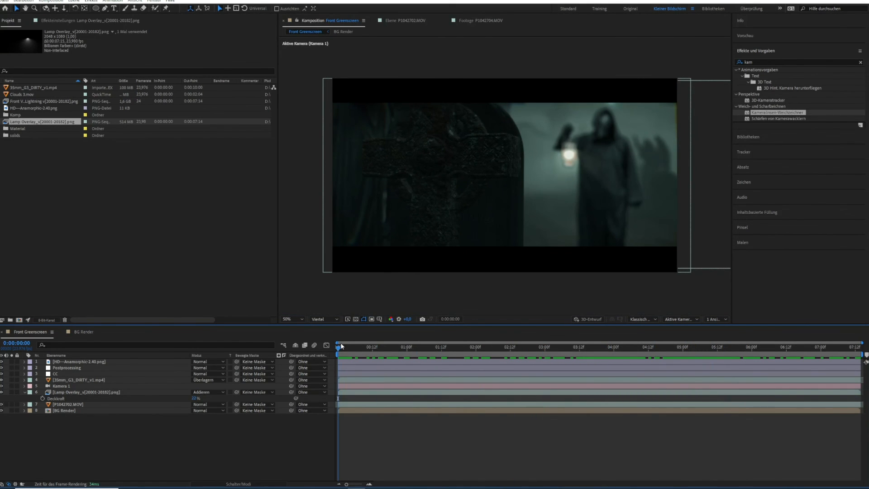
pyautogui.moveTo(2, 362); pyautogui.dragTo(4, 380)
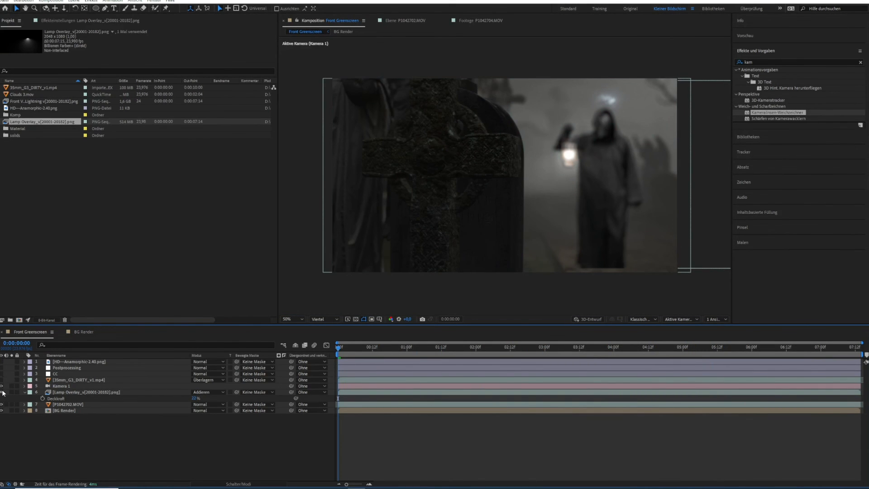
pyautogui.click(2, 392)
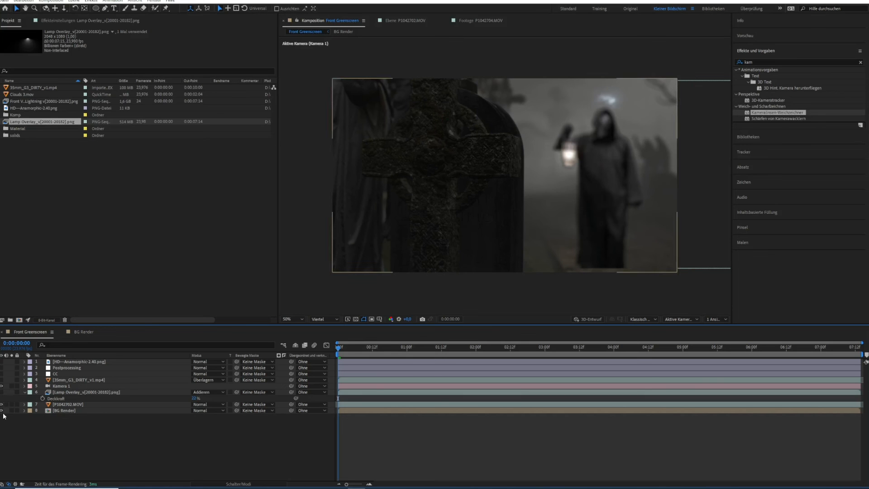
pyautogui.moveTo(341, 347); pyautogui.dragTo(554, 360)
pyautogui.press('space')
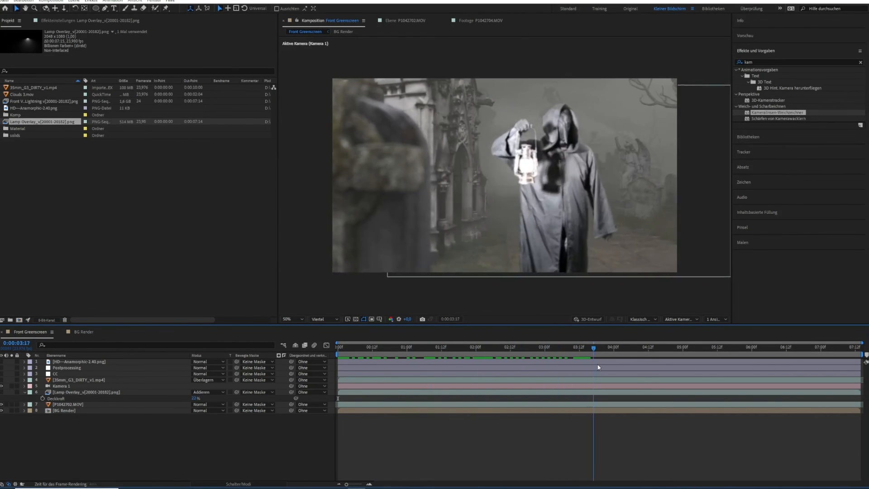
# Step: Show the letterbox, CC, 35mm grain, Postprocessing and Lamp Overlay layers again to compare each one's effect at 0:00:06:21
pyautogui.click(2, 362)
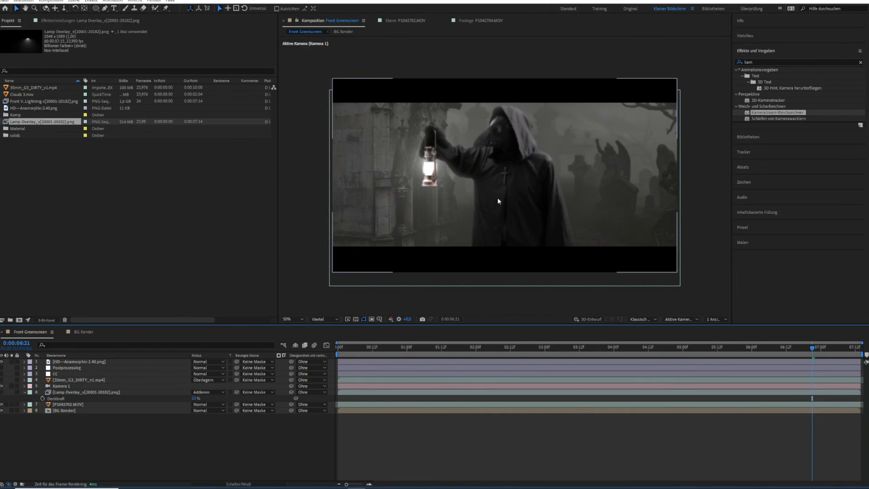
pyautogui.click(1, 374)
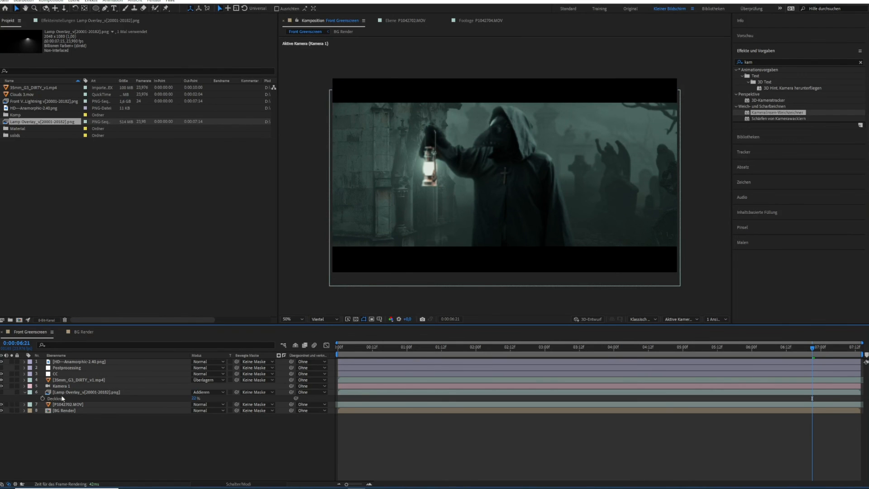
pyautogui.click(1, 368)
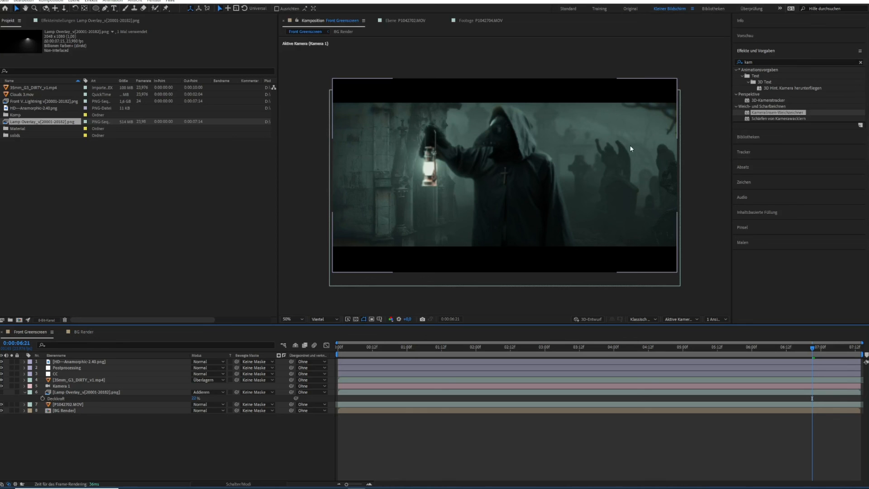
pyautogui.click(1, 392)
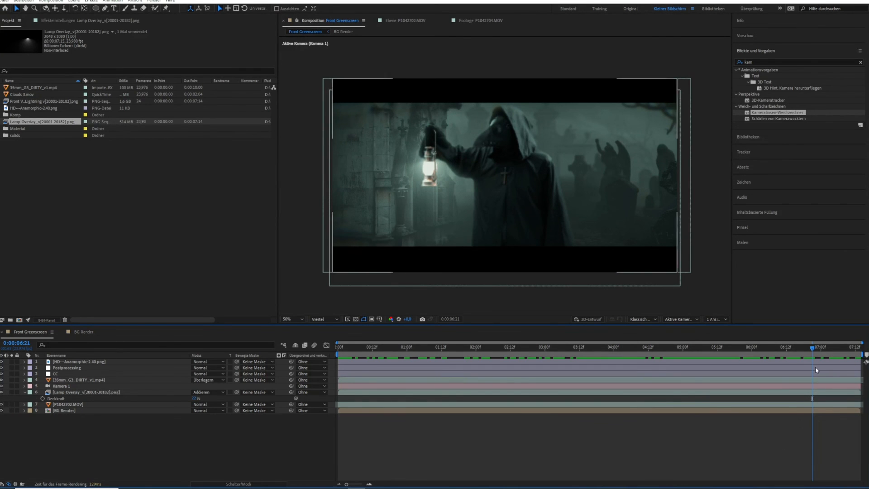
# Step: Review the lantern glow from about 0:00:04:02 through to 0:00:07:13 and save the project
pyautogui.moveTo(803, 349); pyautogui.dragTo(757, 347)
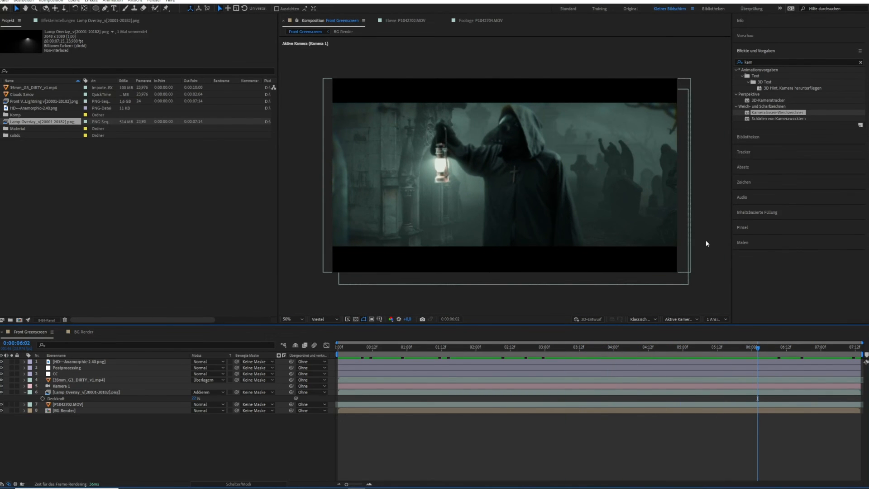
pyautogui.moveTo(753, 350); pyautogui.dragTo(621, 357)
pyautogui.press('space')
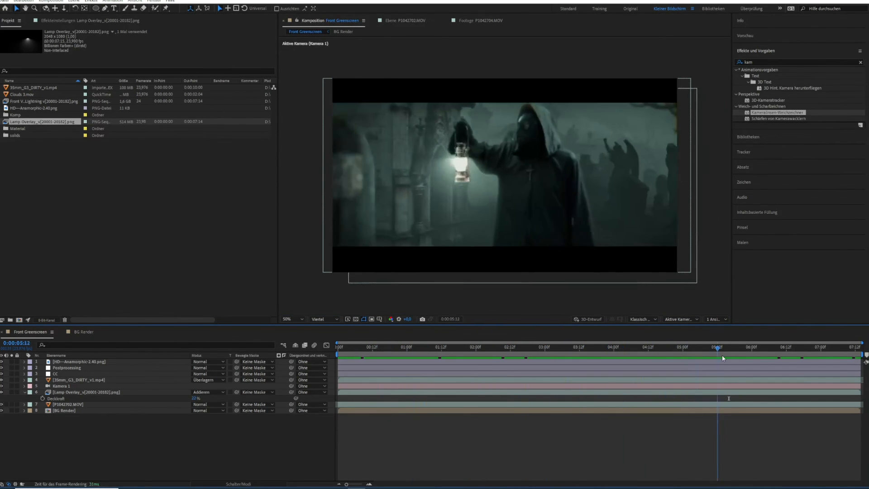
pyautogui.hotkey('ctrl', 's')
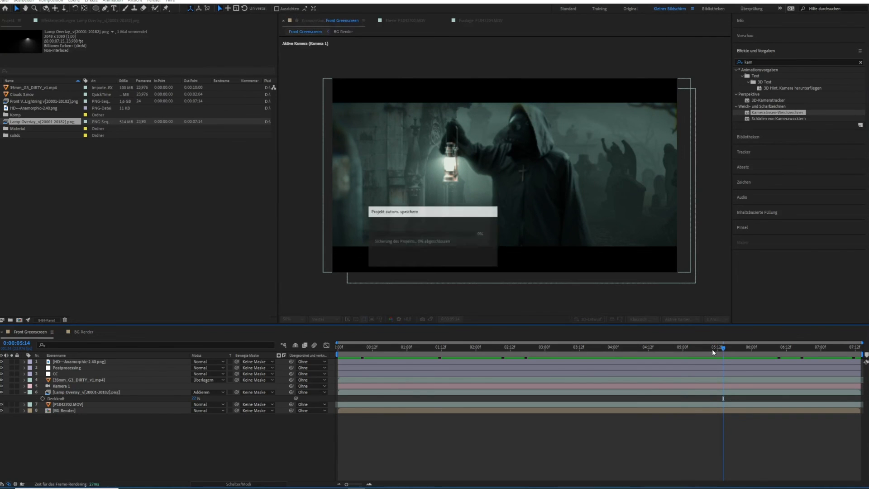
pyautogui.moveTo(645, 347); pyautogui.dragTo(767, 370)
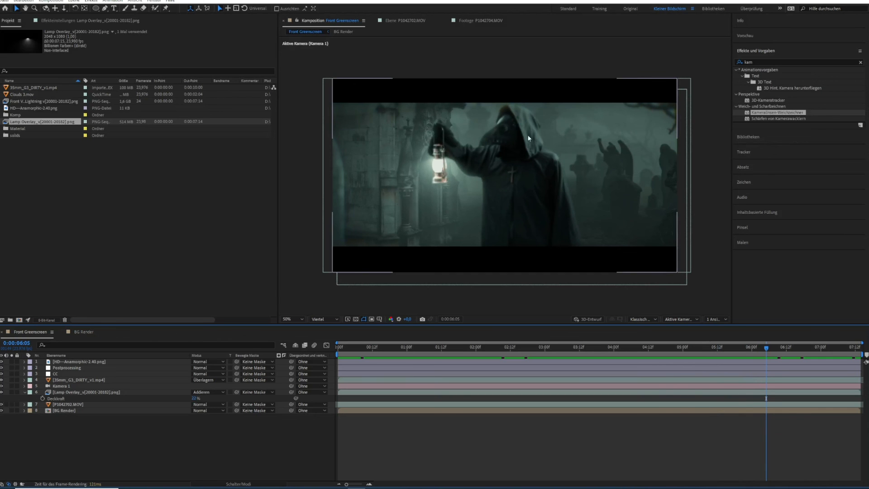
pyautogui.moveTo(765, 348); pyautogui.dragTo(858, 366)
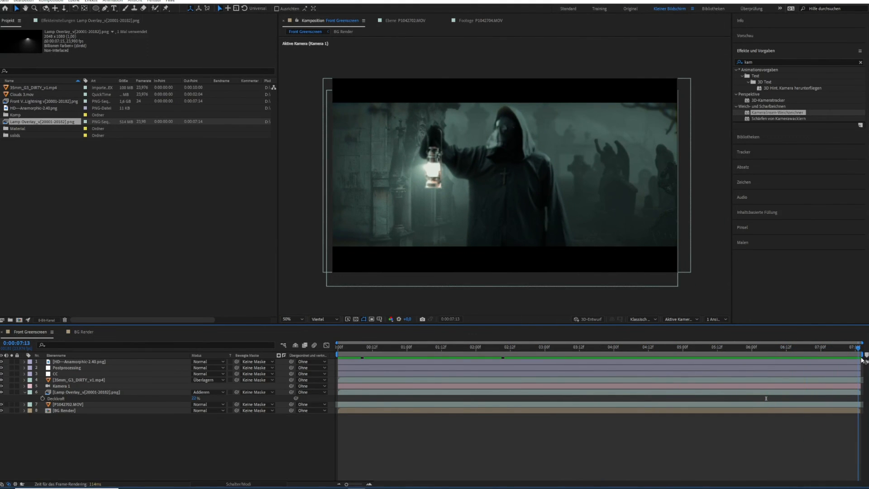
# Step: Set the composition preview resolution to Voll and inspect the shot from 0:00:07:13 back to 0:00:05:13
pyautogui.click(329, 319)
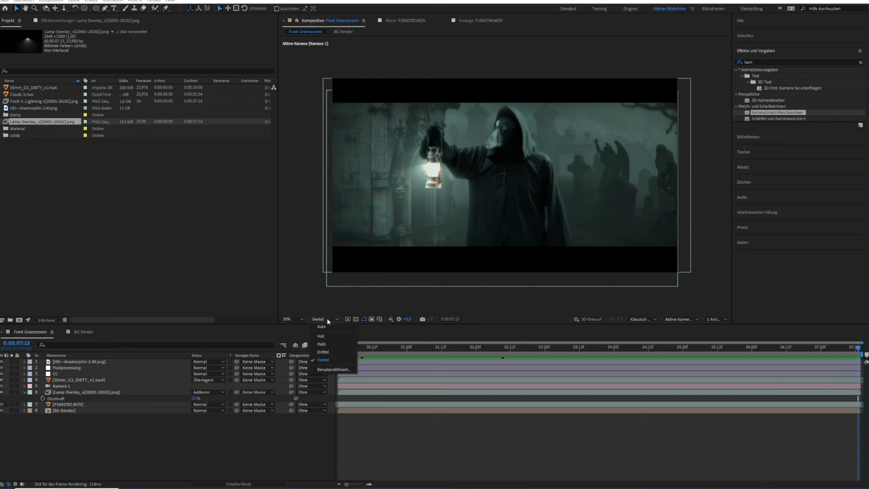
pyautogui.click(347, 336)
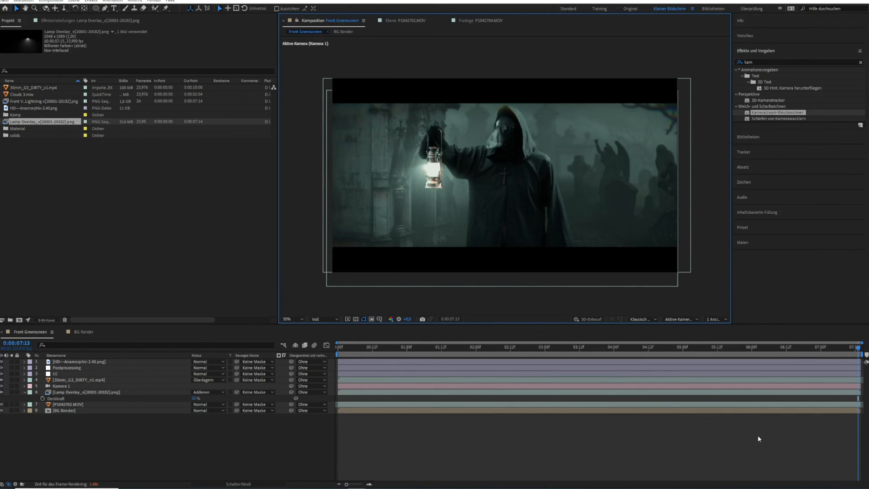
pyautogui.click(803, 348)
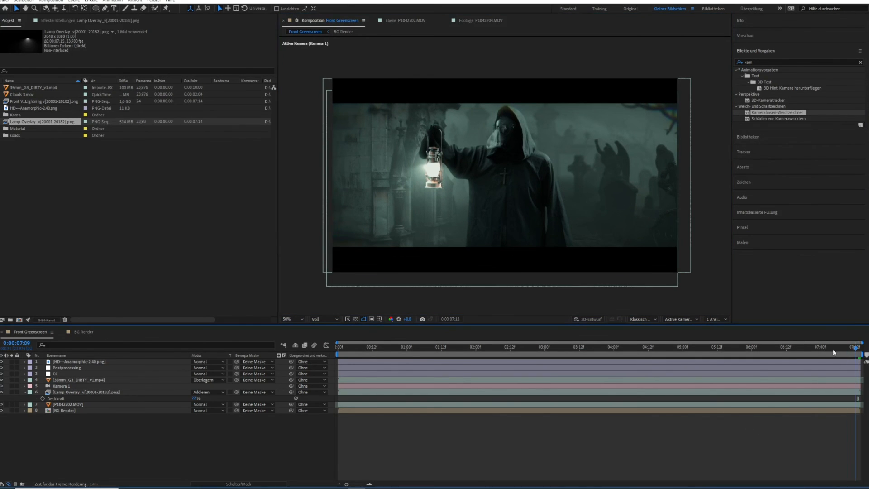
pyautogui.moveTo(803, 348); pyautogui.dragTo(721, 349)
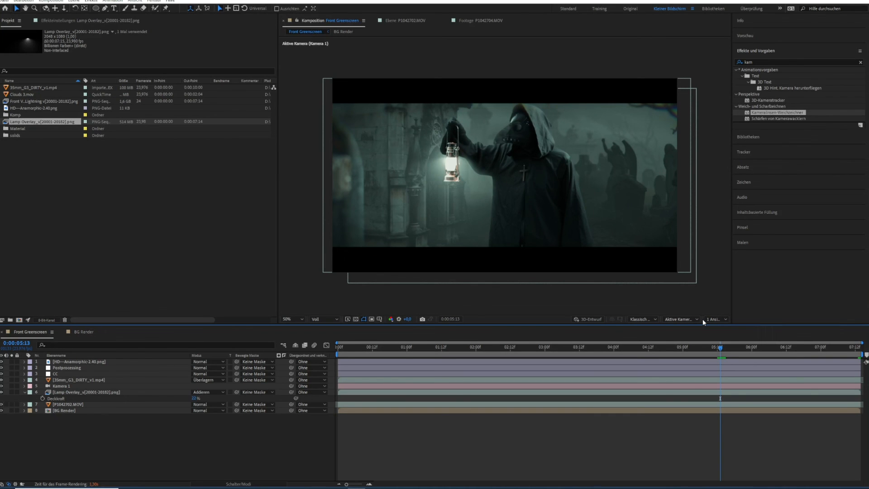
# Step: Show the layer switches and toggle P1042702.MOV's effects off and on to compare the raw greenscreen with the composite
pyautogui.press('F4')
pyautogui.click(210, 404)
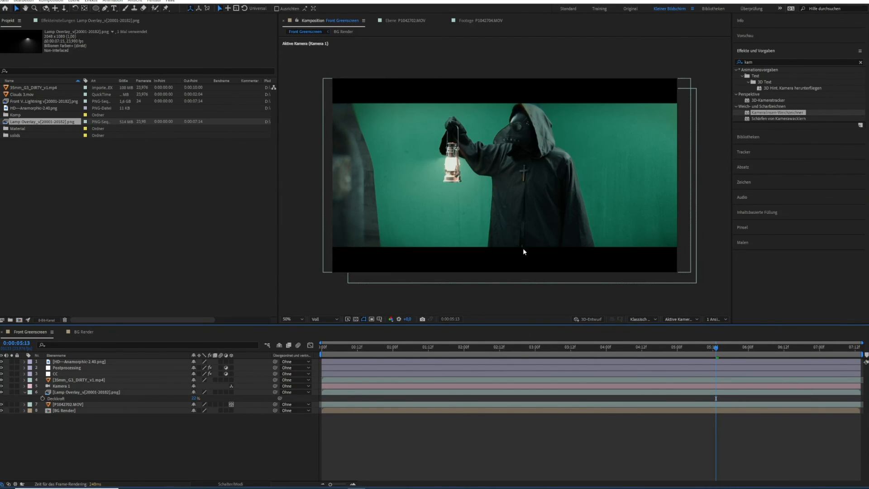
pyautogui.click(210, 404)
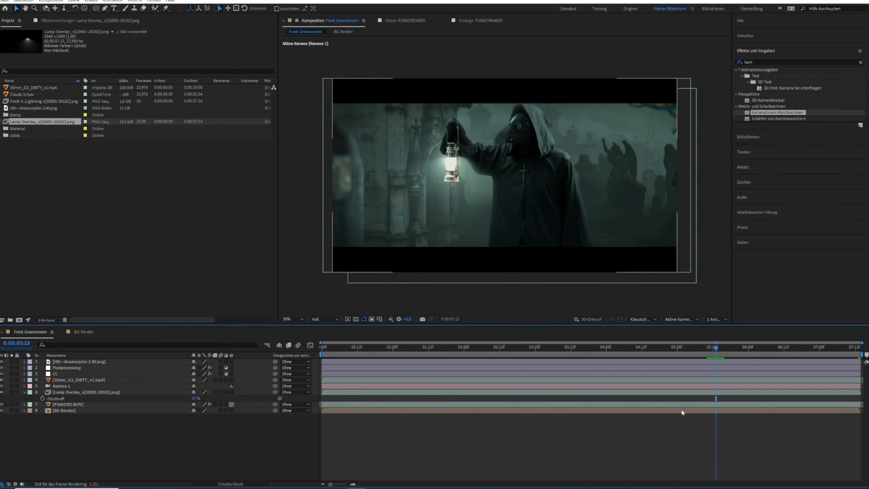